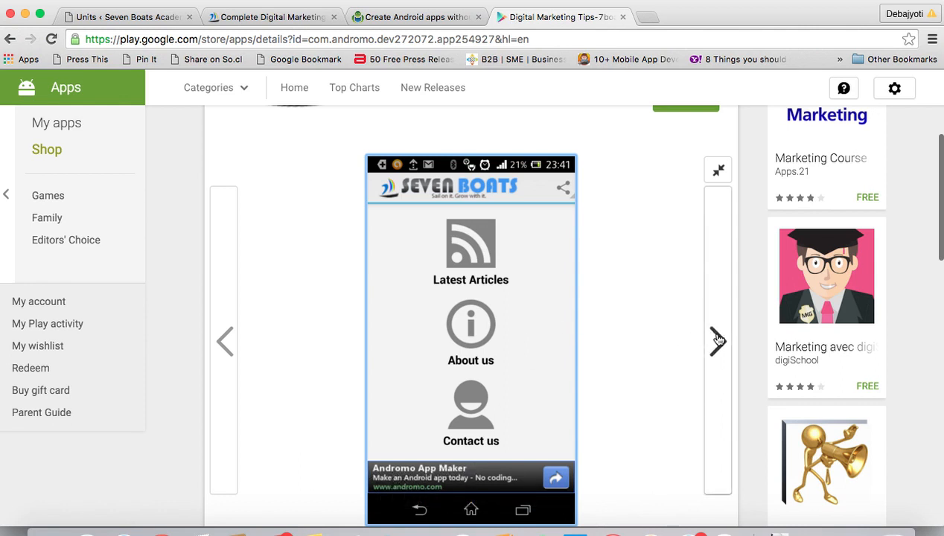
Browse through the next screenshots in the Digital Marketing Tips-7boats store listing.
click(718, 342)
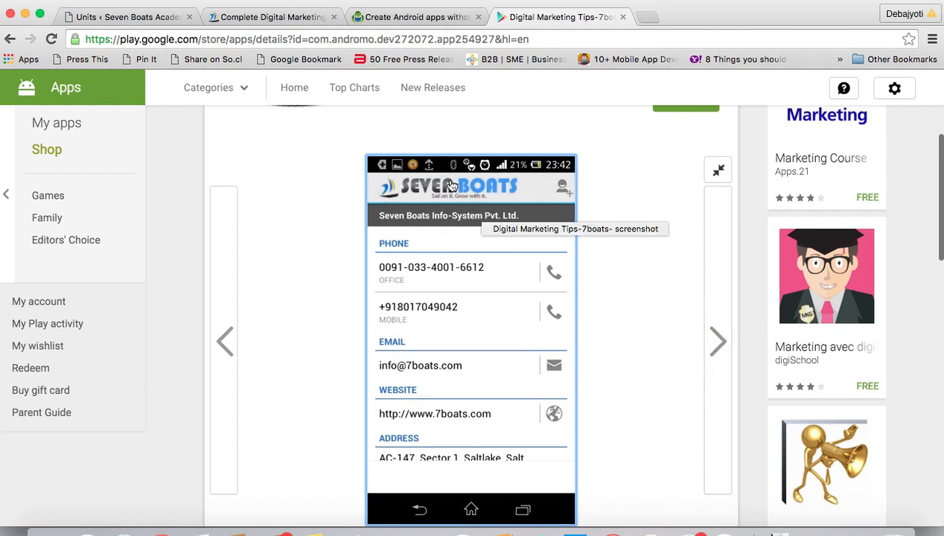
click(716, 343)
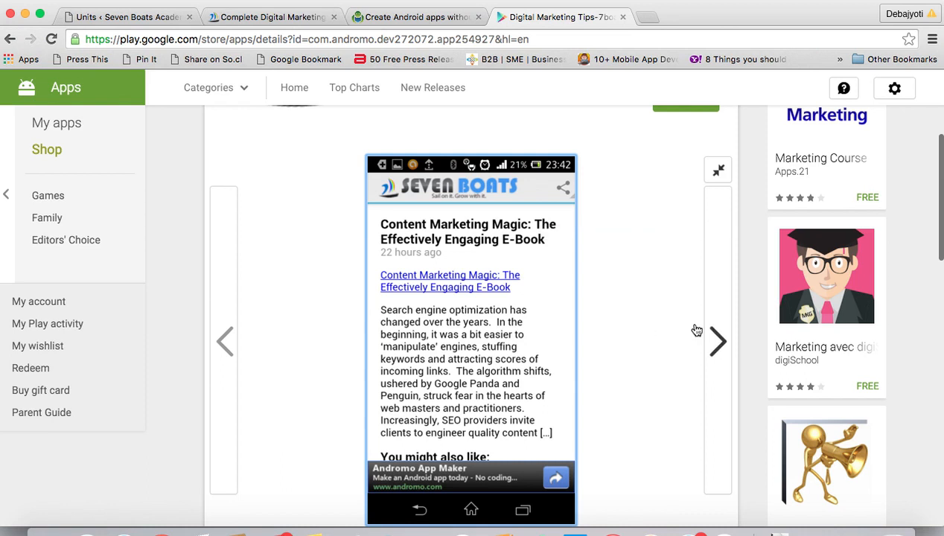
Switch to the Andromo site and sign in with the account's e-mail address and password.
click(414, 19)
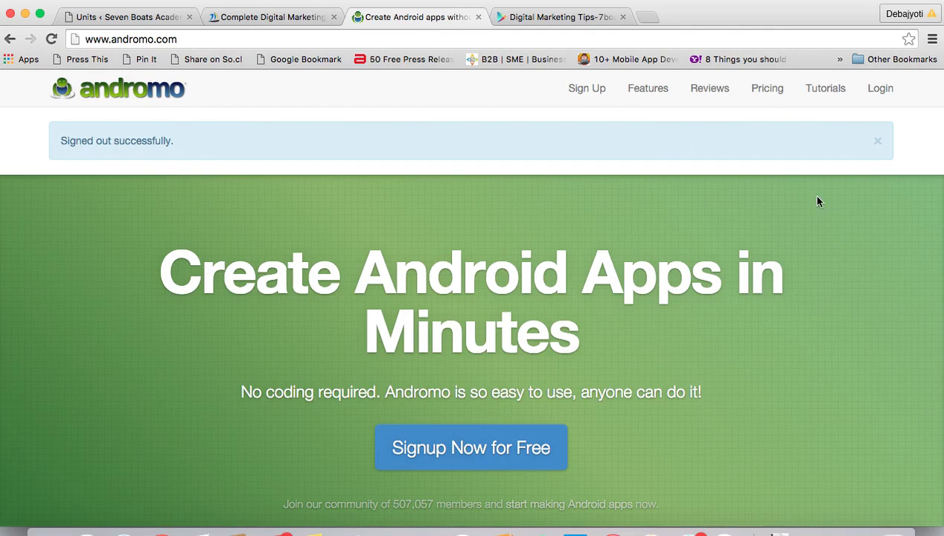
click(878, 89)
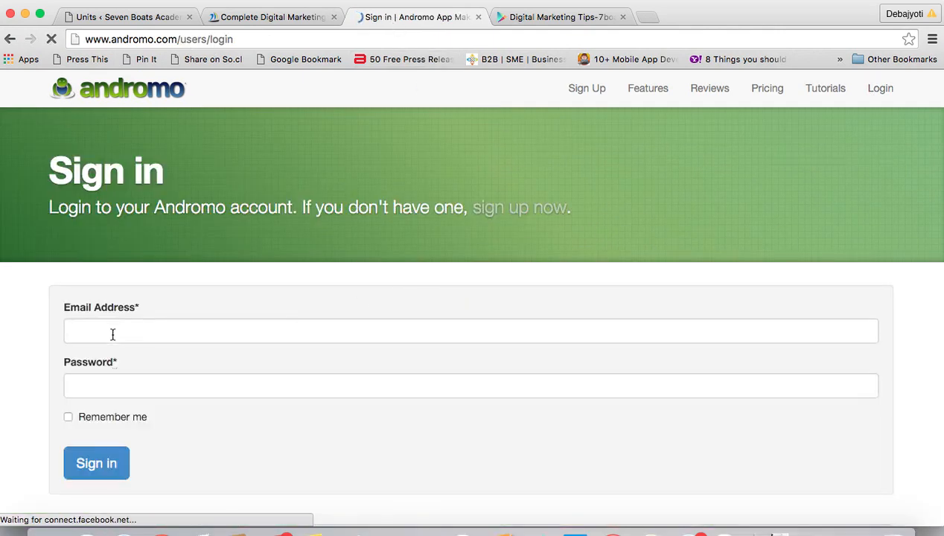
click(110, 332)
text(de)
click(122, 348)
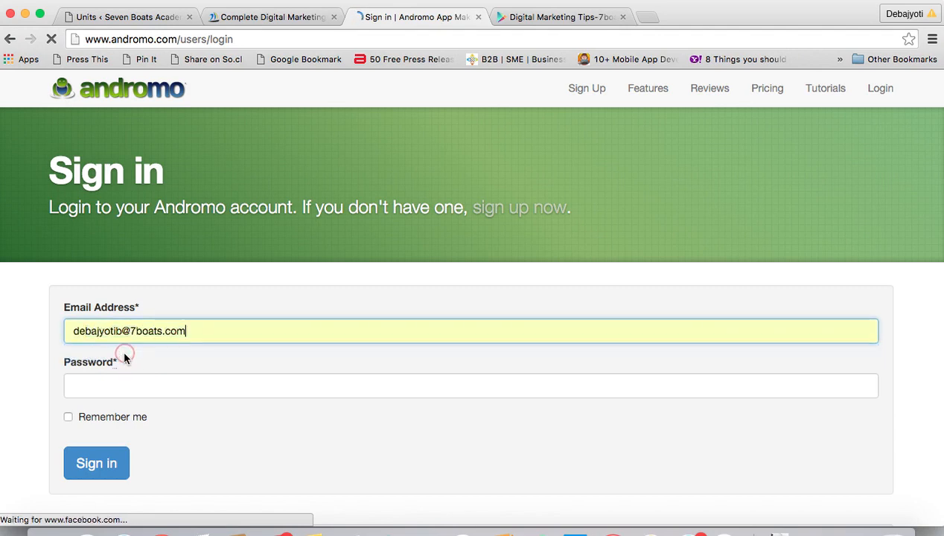
click(100, 387)
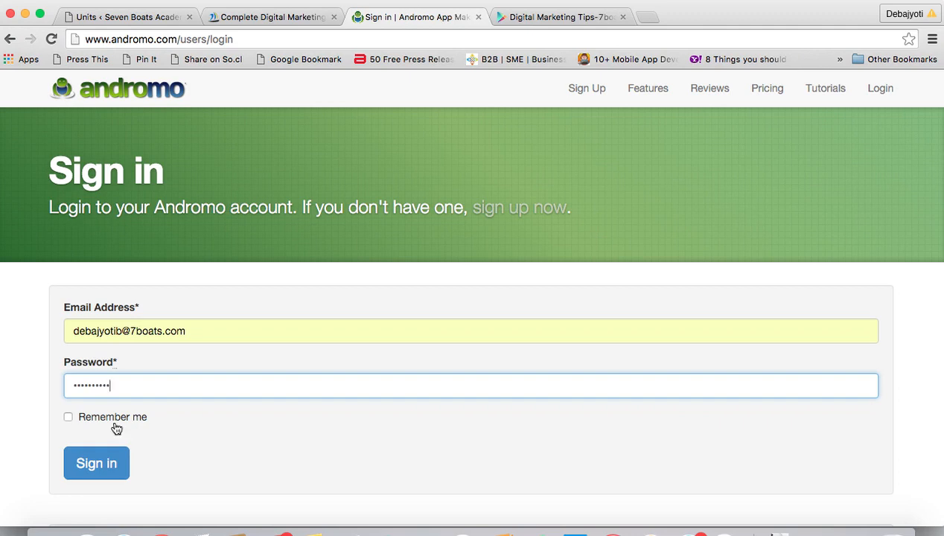
click(94, 462)
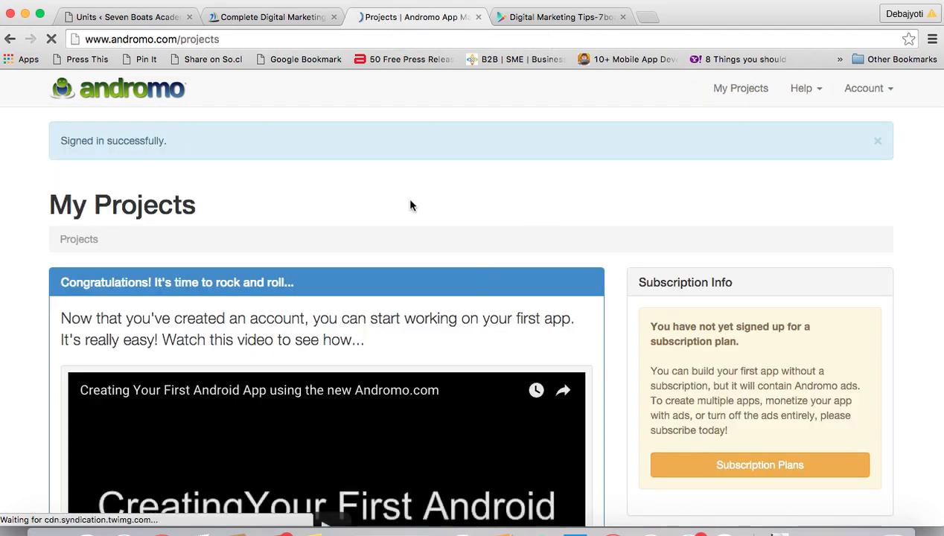
Start a new app from the projects page and enter Felu Modak as the project name.
scroll(554, 267, down, 1)
scroll(555, 267, down, 5)
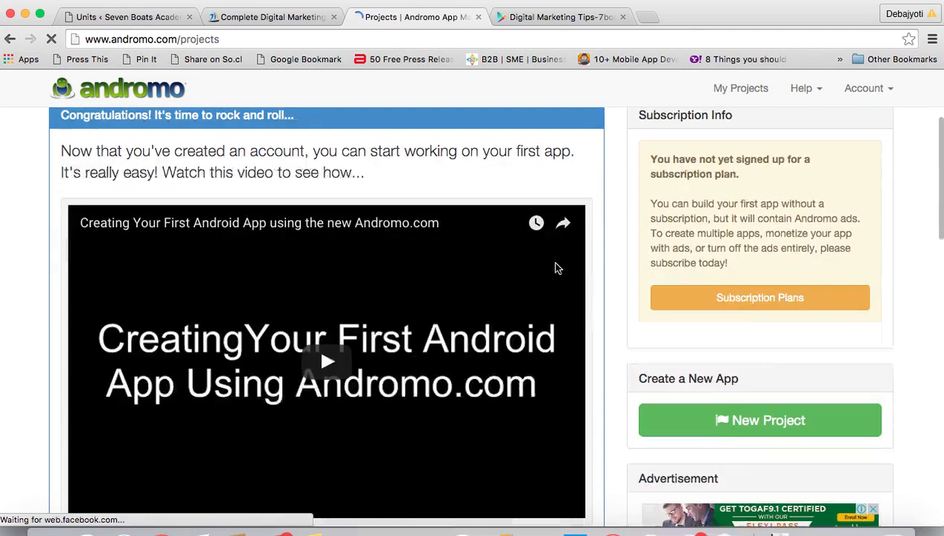
scroll(557, 270, down, 3)
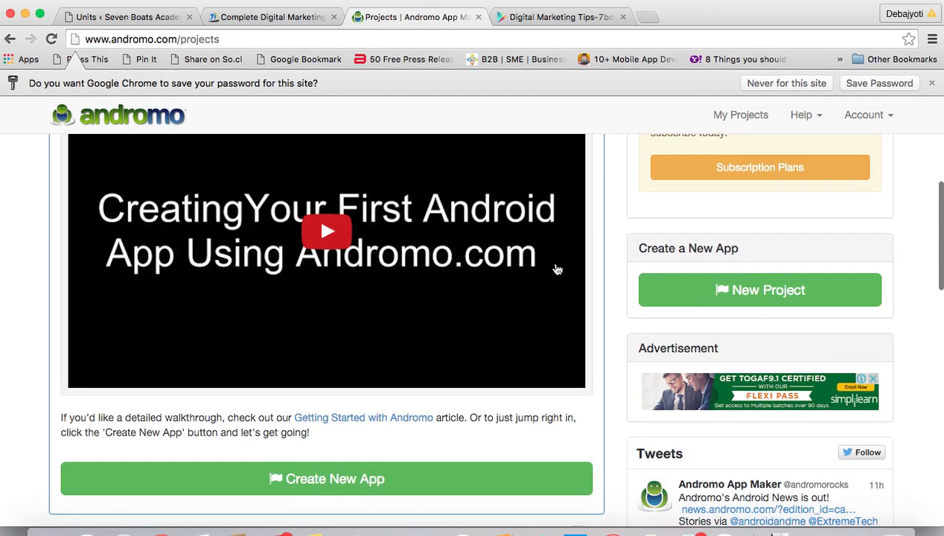
scroll(557, 269, up, 3)
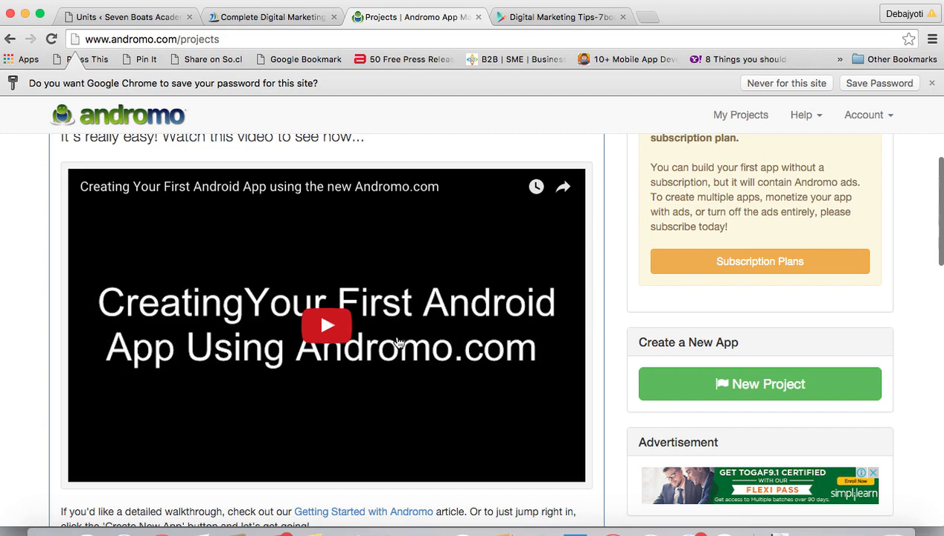
scroll(394, 313, down, 5)
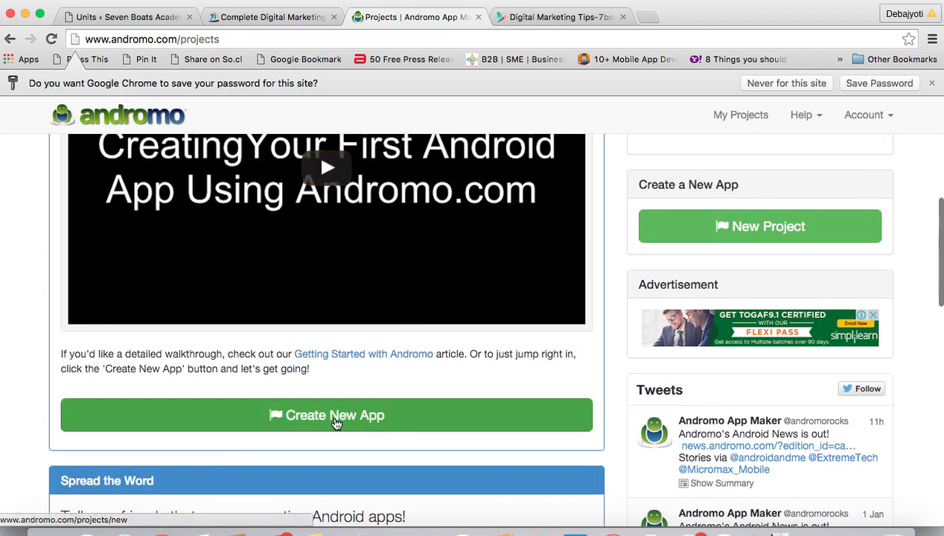
click(337, 419)
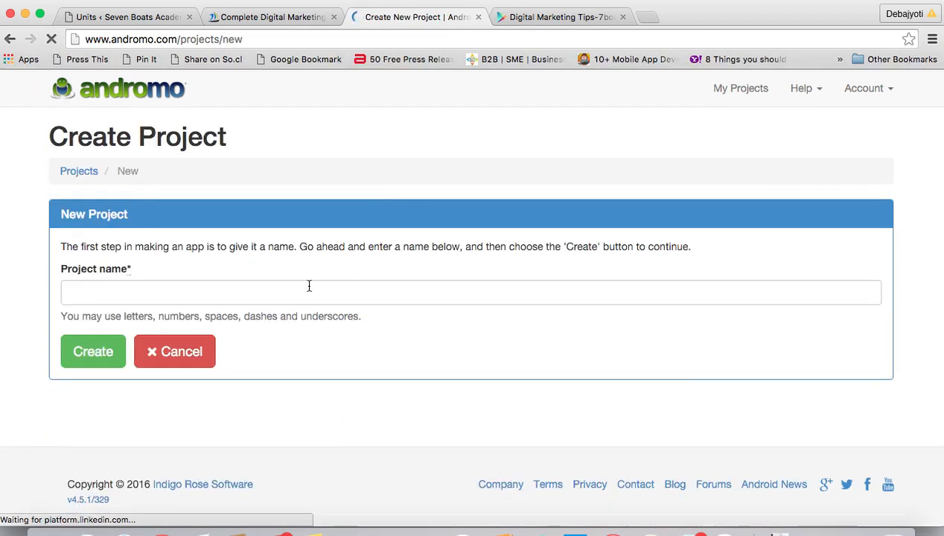
click(121, 290)
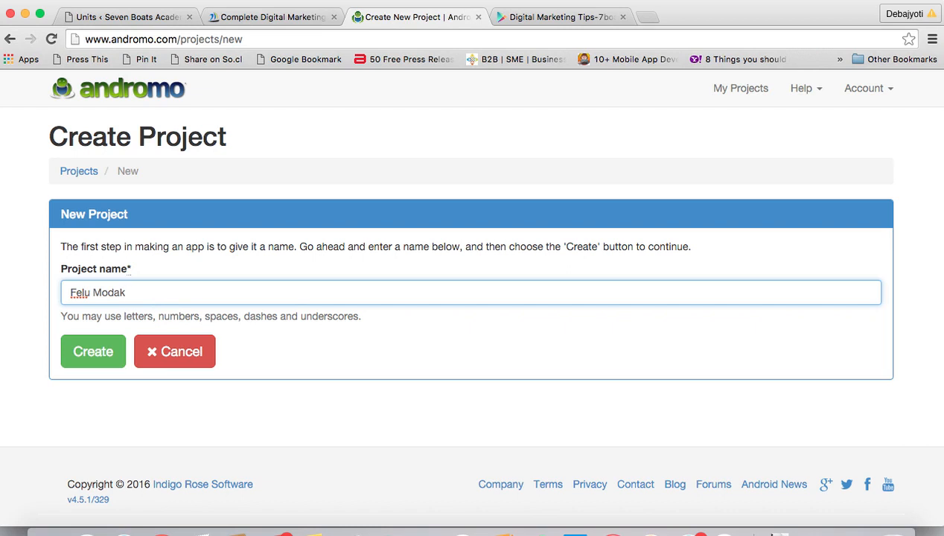
Open felumodak.com in a new browser tab and look over its home page down to the footer.
click(647, 17)
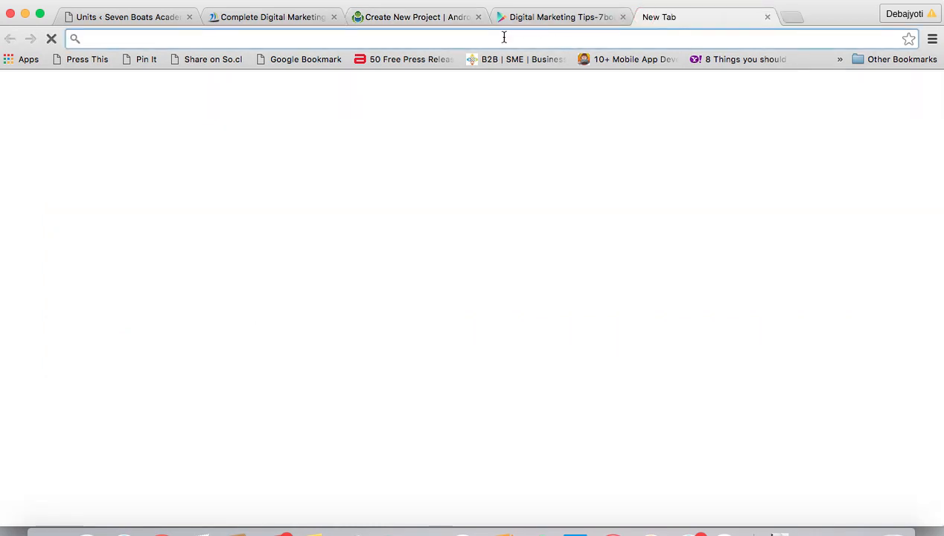
text(fel)
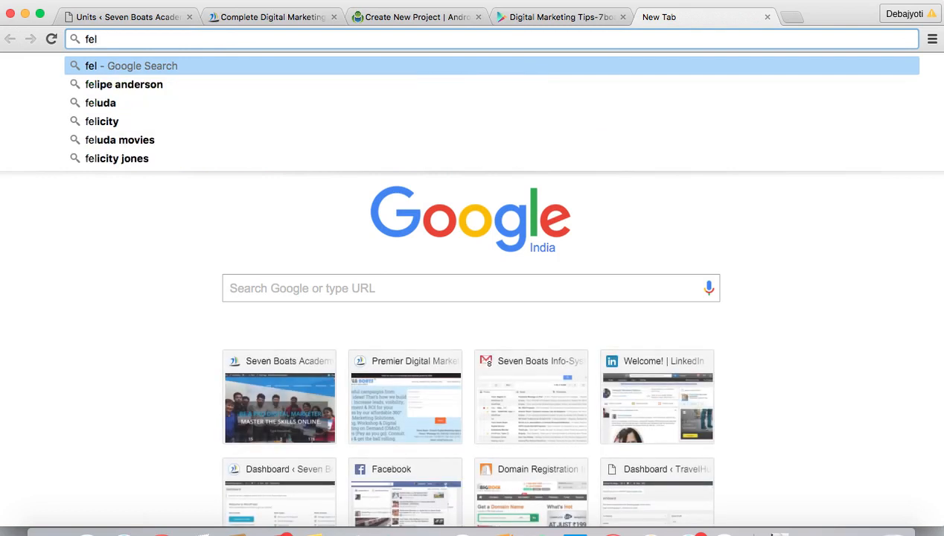
text(umodak)
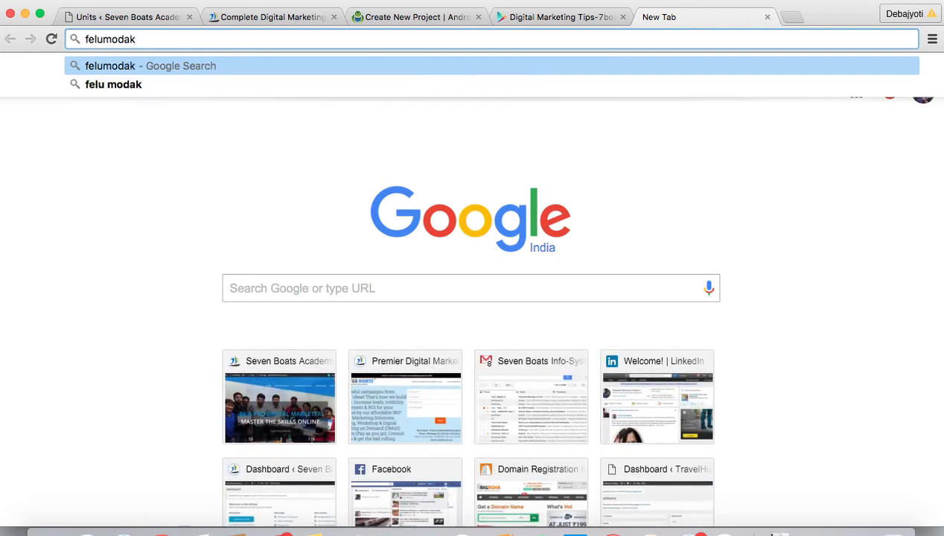
text(.com)
key(Return)
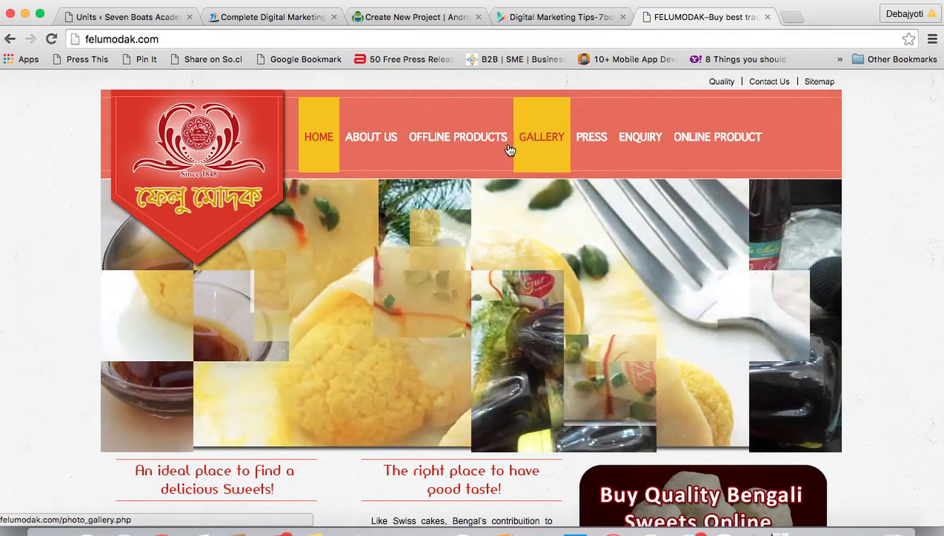
scroll(667, 323, down, 5)
scroll(667, 322, down, 7)
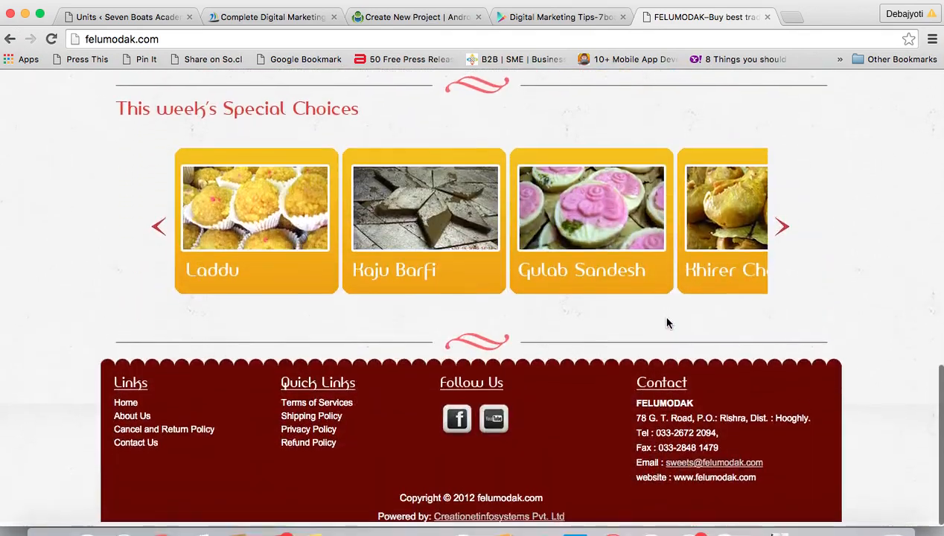
scroll(668, 322, up, 12)
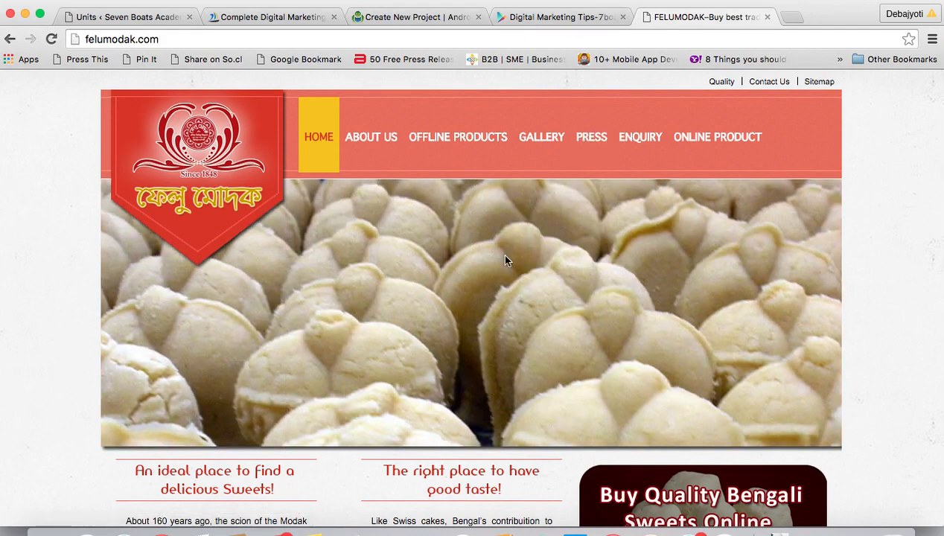
Return to the Andromo project form, create the Felu Modak project and set the app's category to Shopping.
click(397, 21)
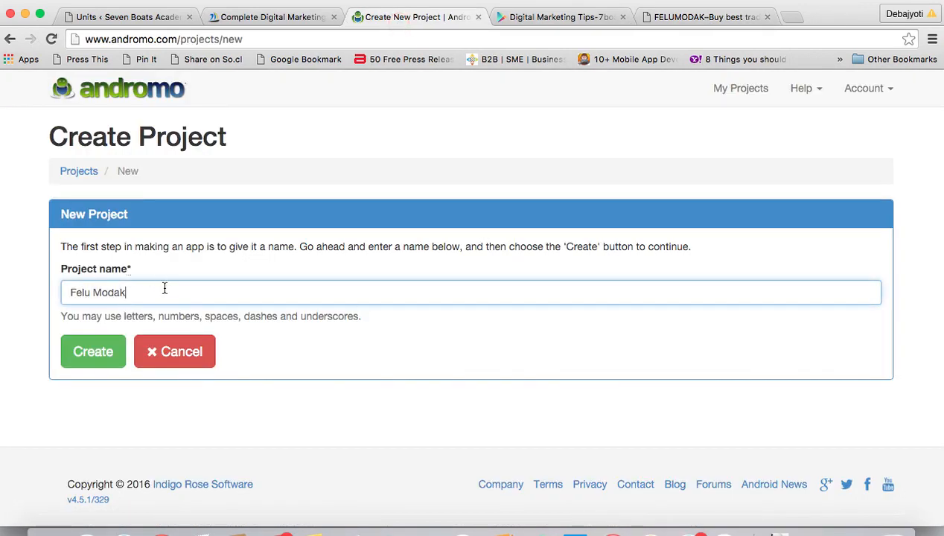
click(90, 359)
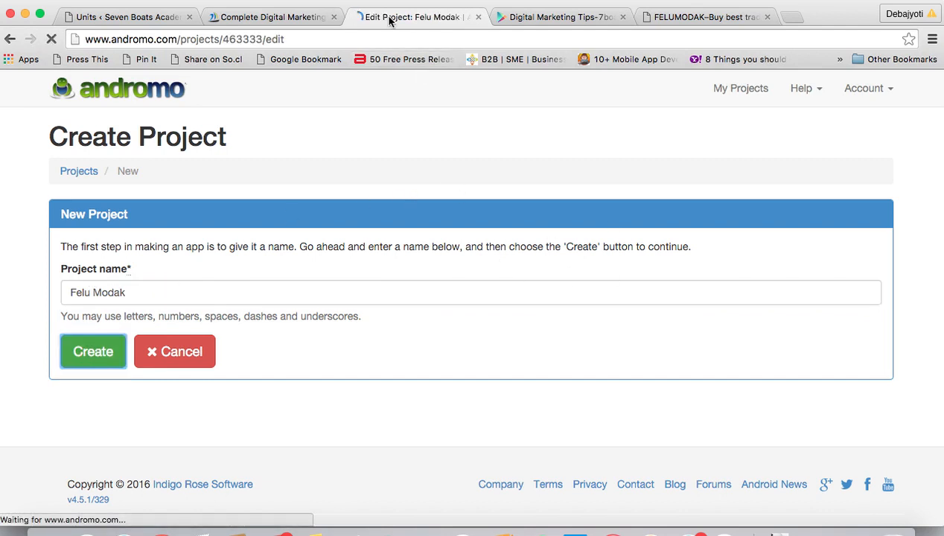
scroll(559, 278, down, 5)
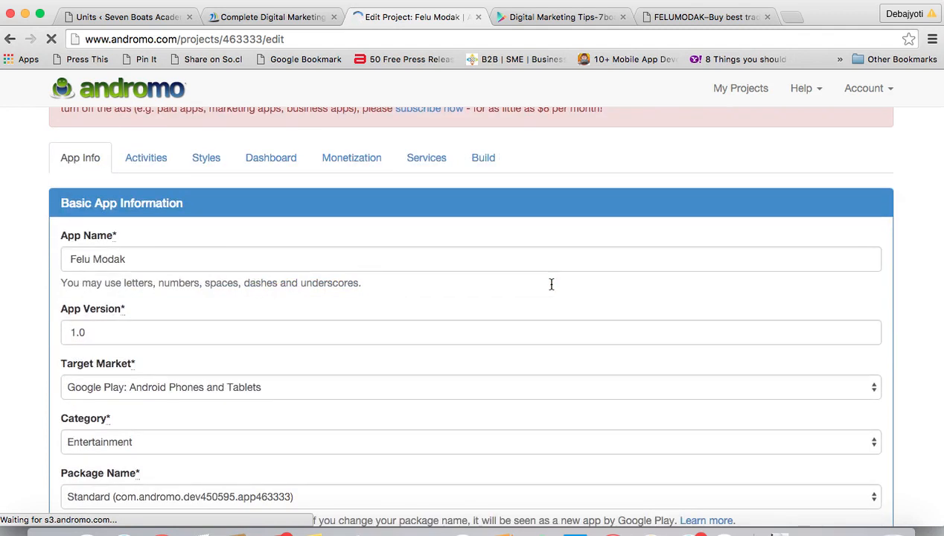
scroll(275, 381, down, 4)
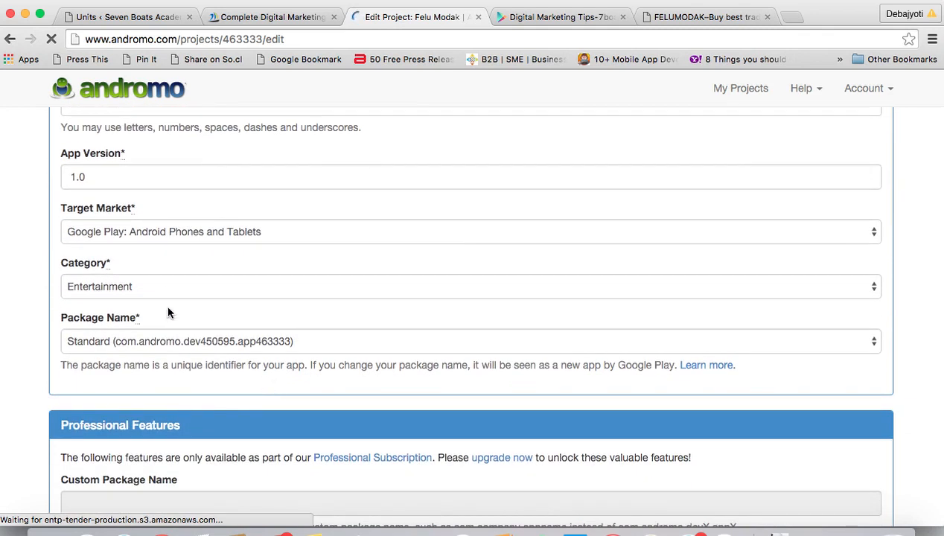
click(875, 288)
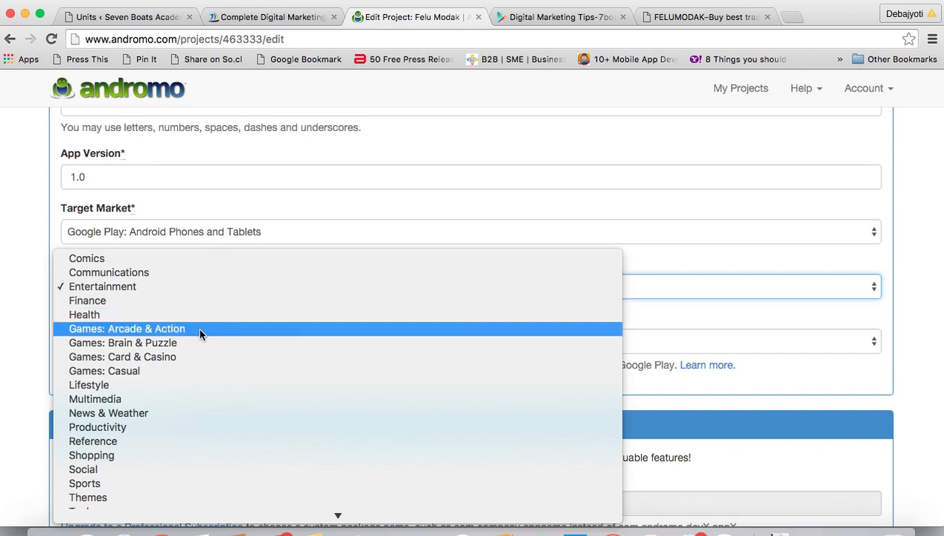
scroll(176, 396, down, 1)
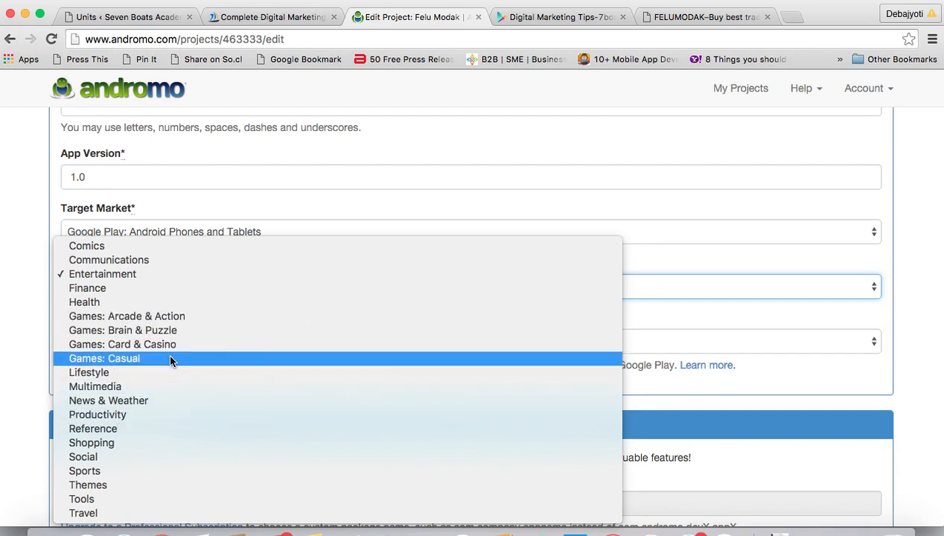
click(106, 442)
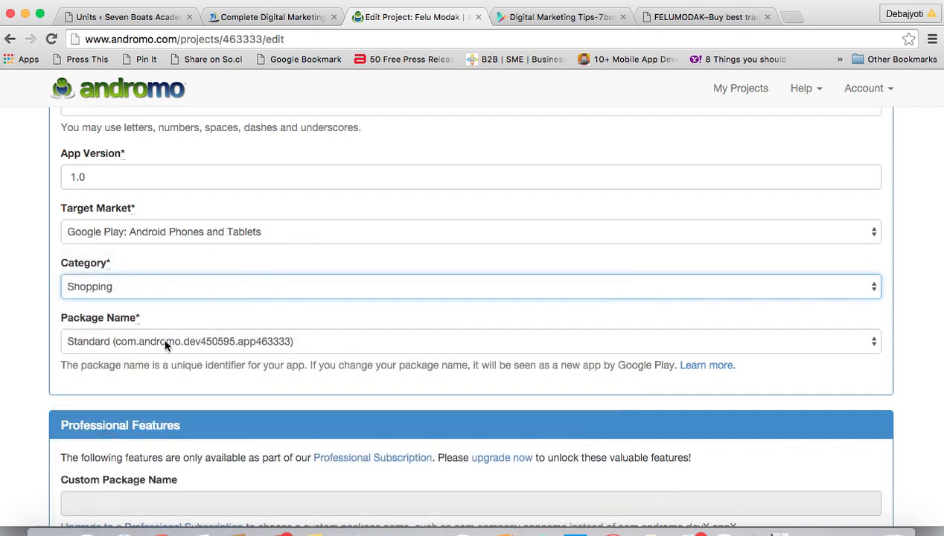
Try to set logo-felu-modak.png from Downloads as the app icon and save the project changes.
scroll(350, 334, up, 3)
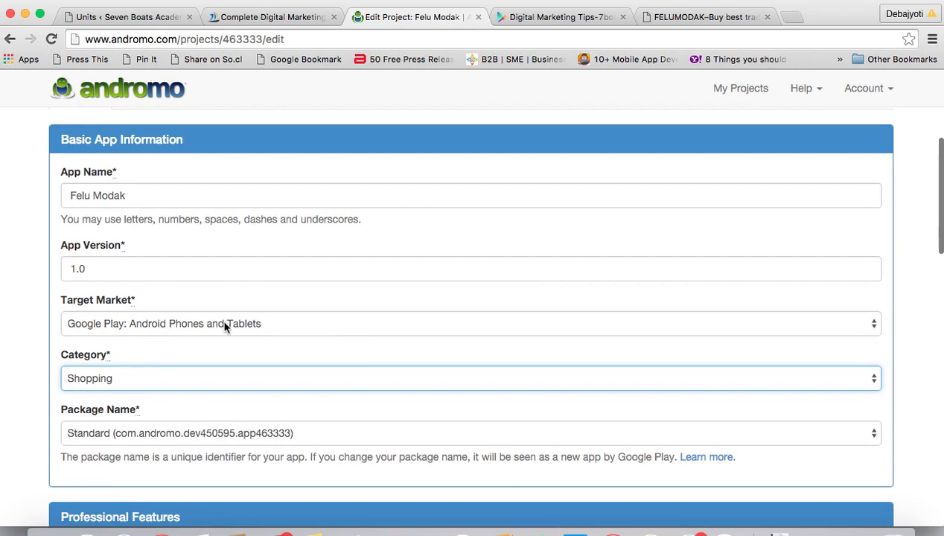
scroll(505, 330, down, 3)
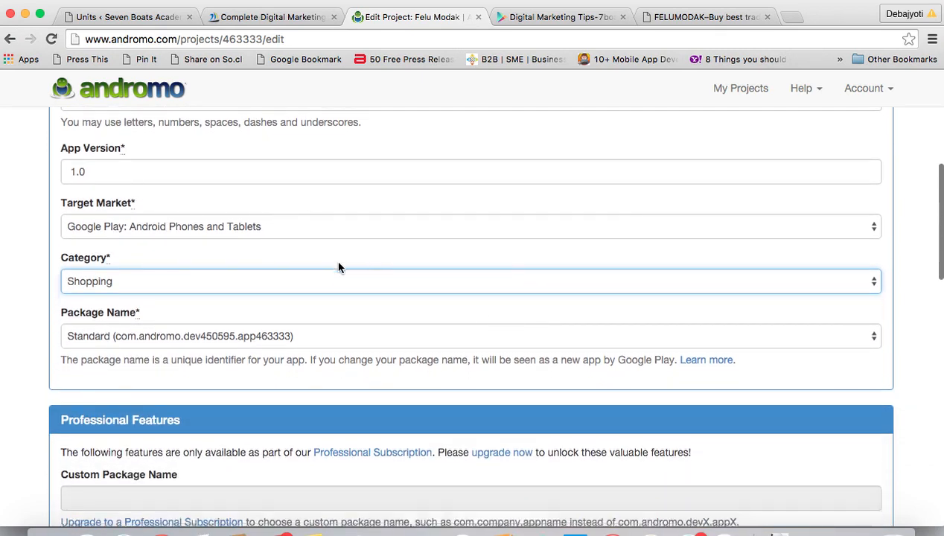
scroll(338, 267, down, 5)
scroll(338, 267, down, 3)
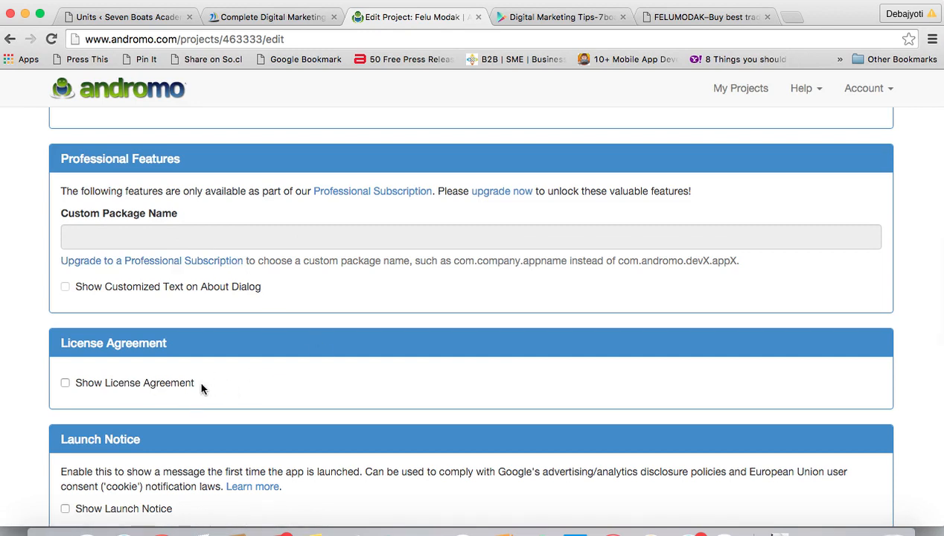
scroll(190, 382, down, 5)
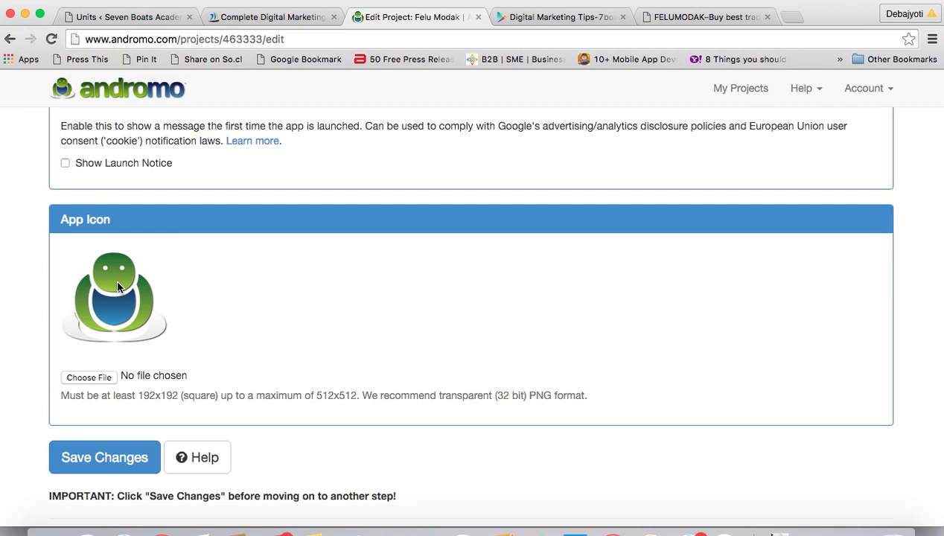
click(89, 378)
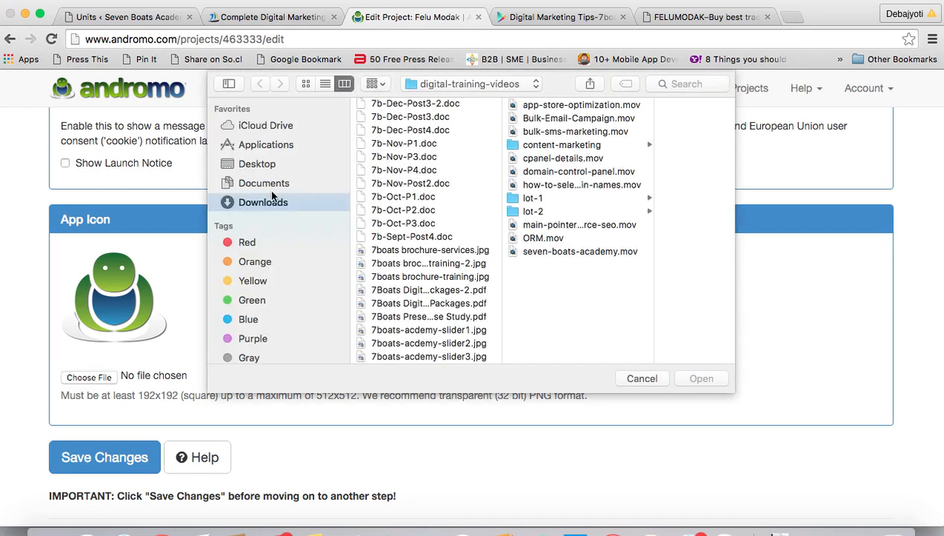
scroll(417, 215, down, 15)
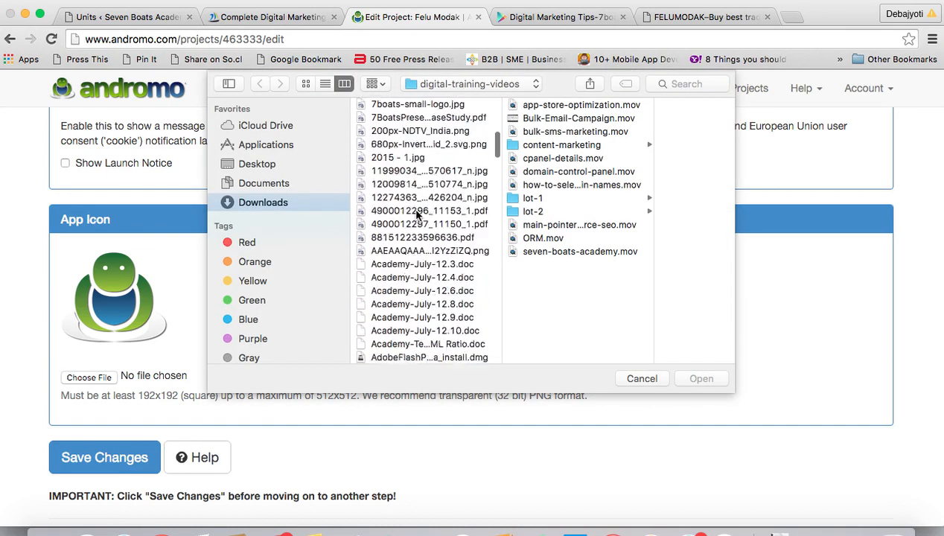
scroll(417, 215, down, 15)
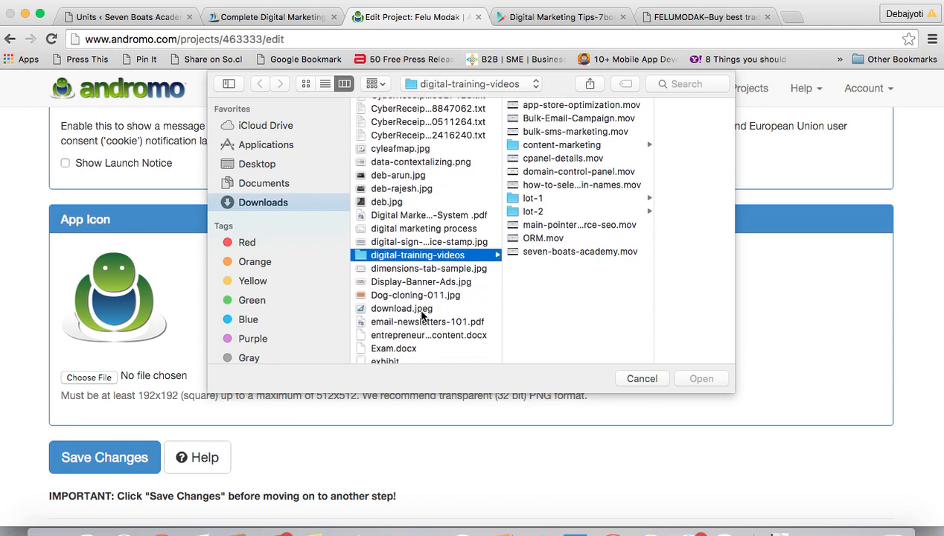
scroll(421, 313, down, 15)
scroll(421, 317, up, 15)
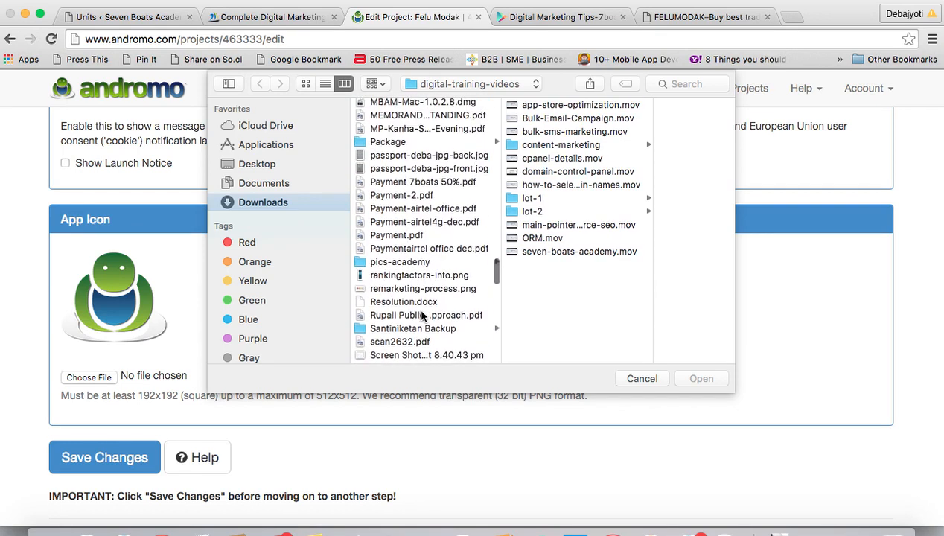
click(393, 212)
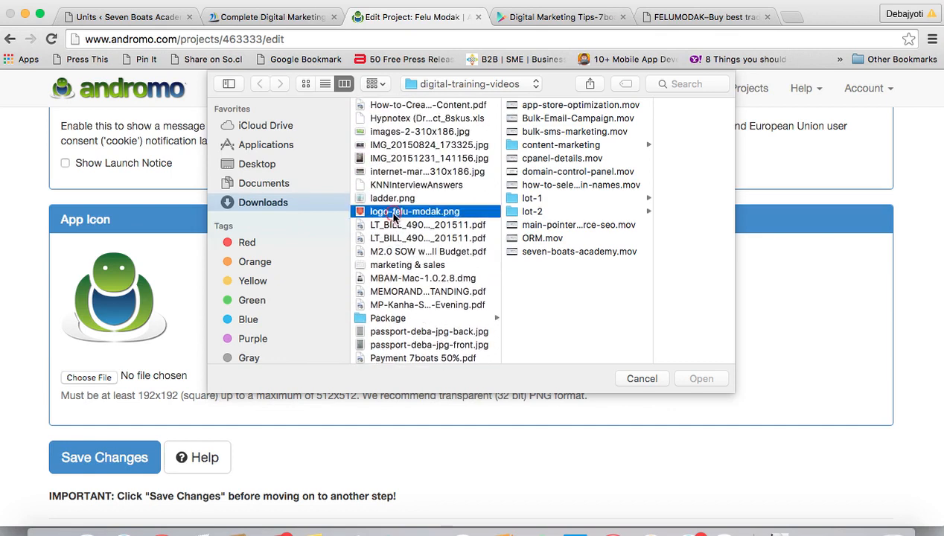
click(701, 379)
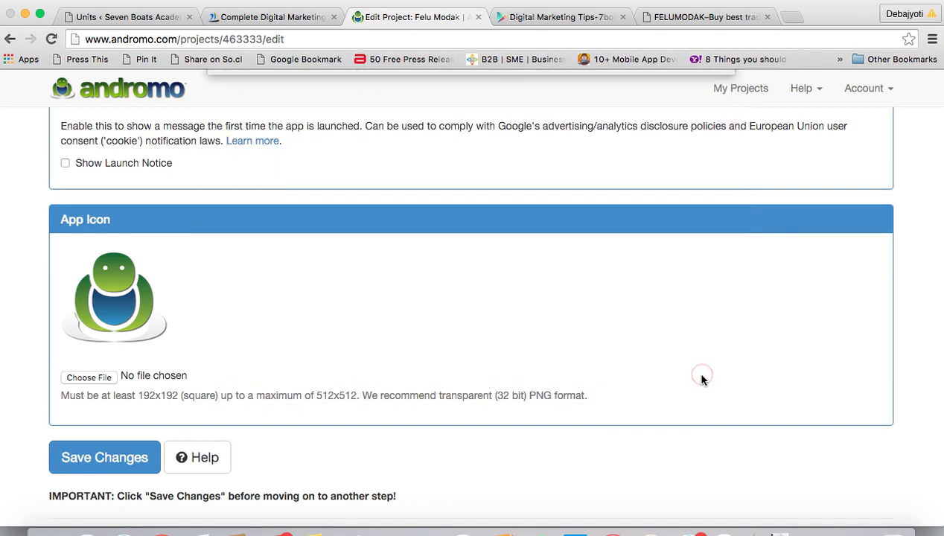
click(85, 459)
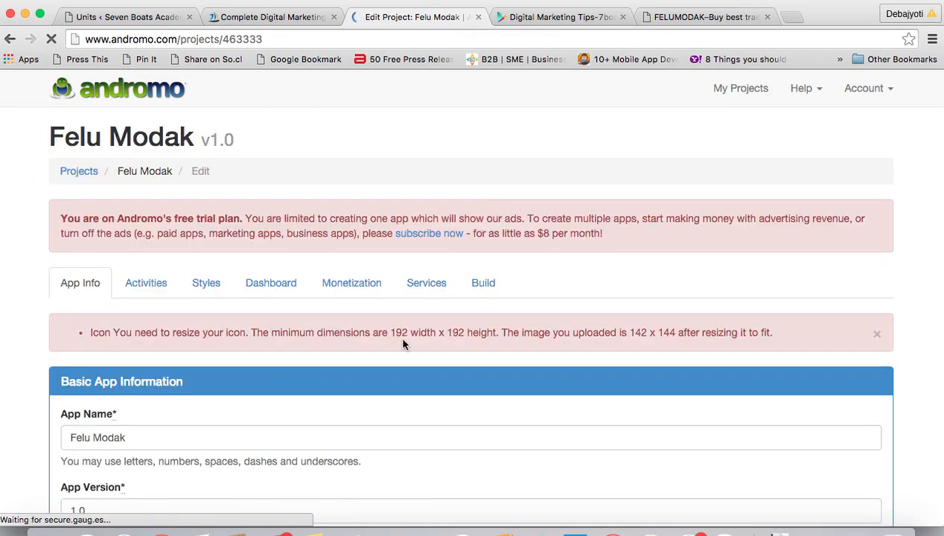
Switch to the felumodak.com page and open its header logo image in a separate browser tab.
scroll(403, 343, down, 2)
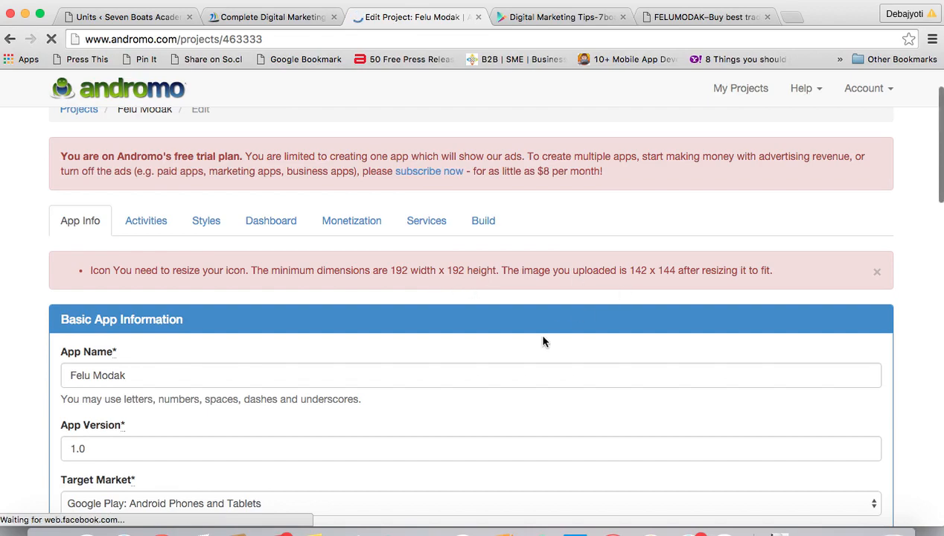
scroll(543, 342, down, 15)
scroll(542, 342, up, 3)
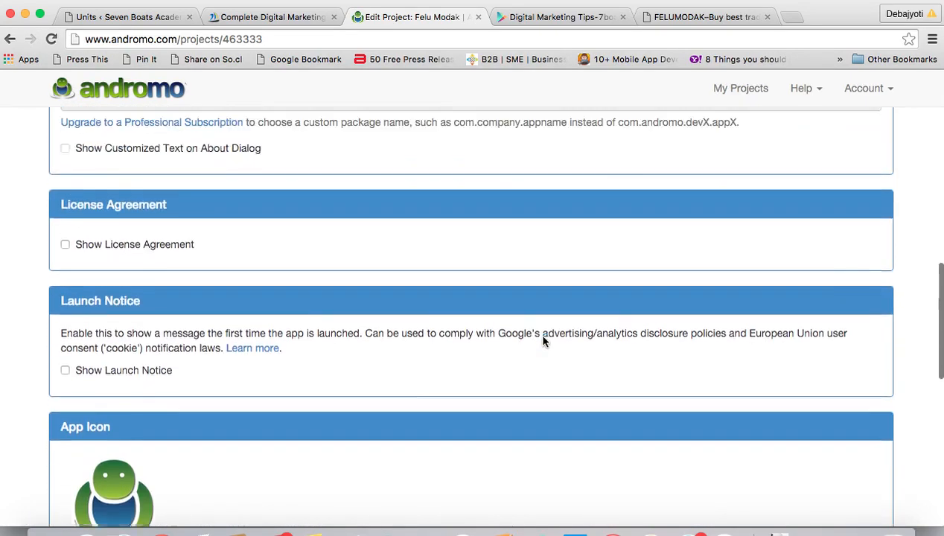
scroll(543, 341, down, 12)
scroll(543, 341, up, 3)
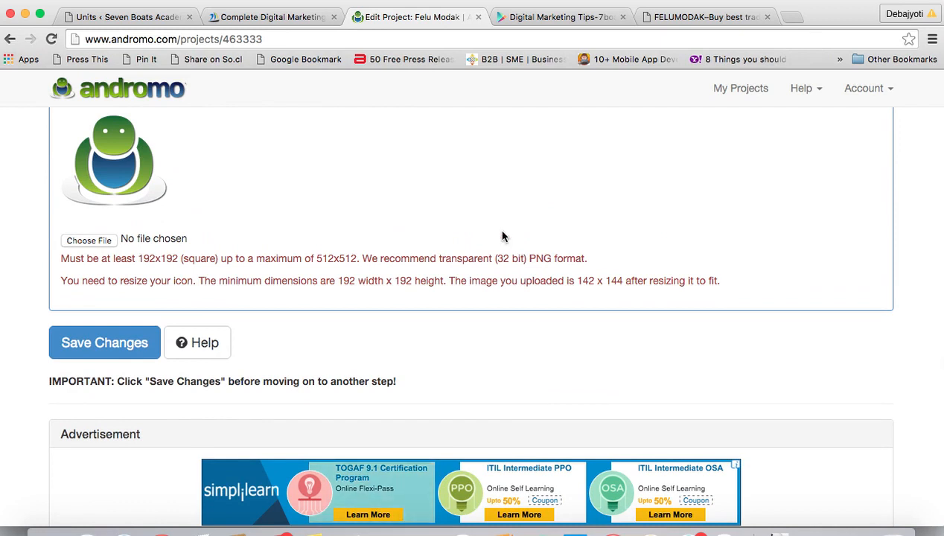
click(794, 23)
click(618, 24)
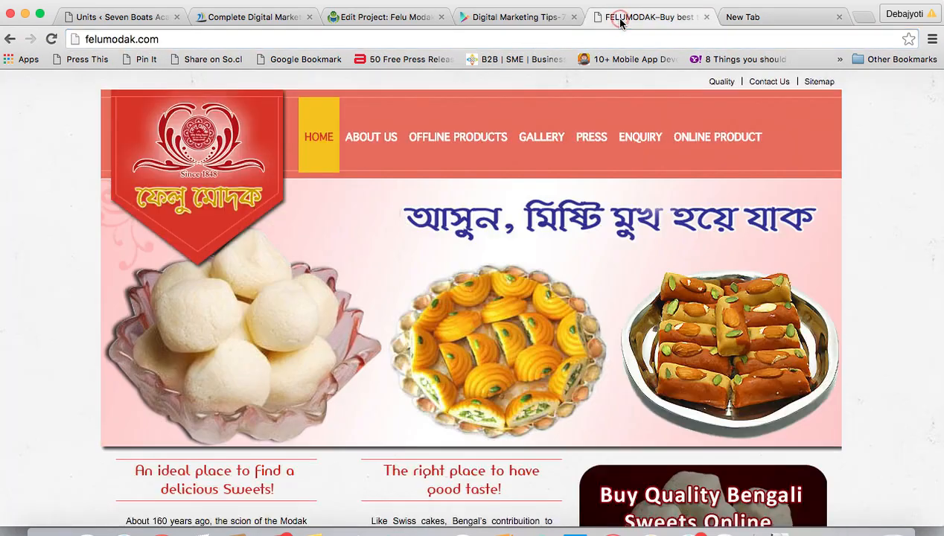
right_click(186, 161)
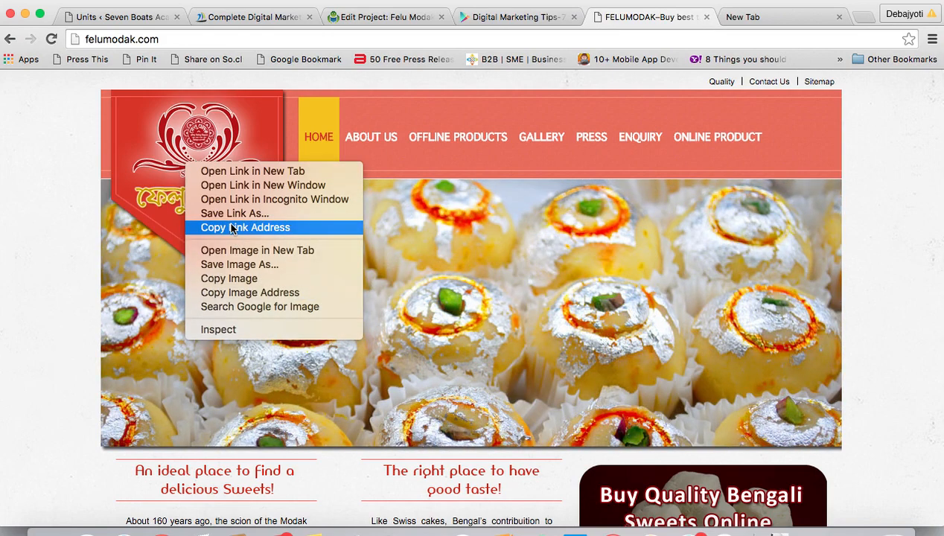
click(227, 250)
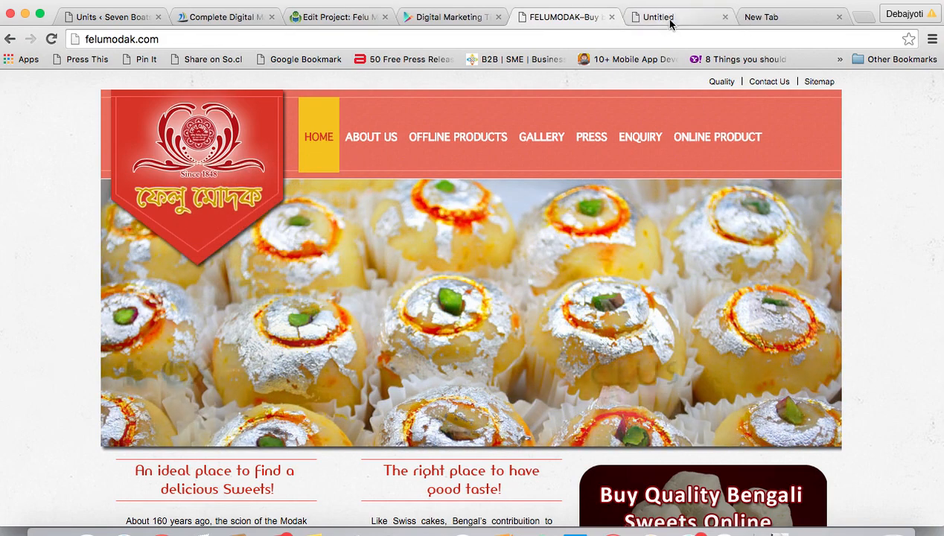
click(670, 24)
Save the logo image to the Downloads folder as logo1.
right_click(54, 130)
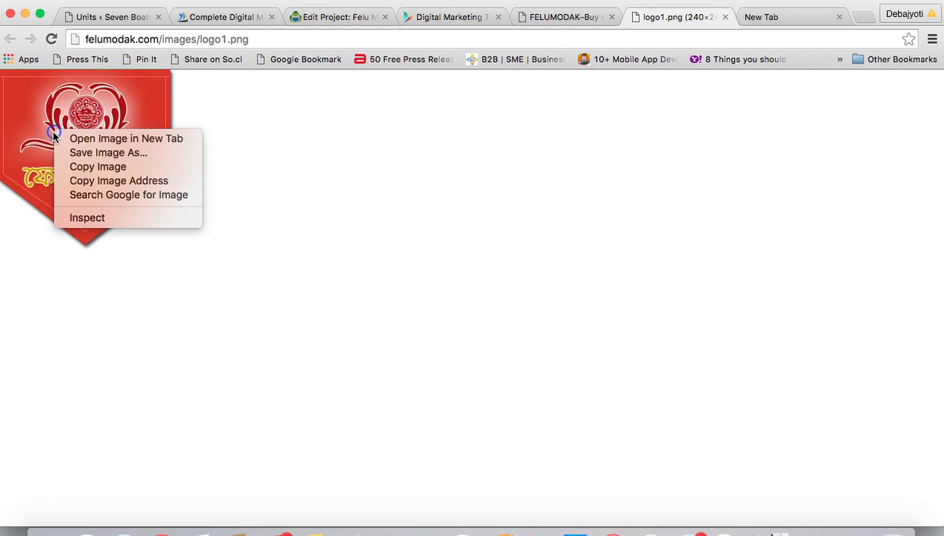
click(98, 153)
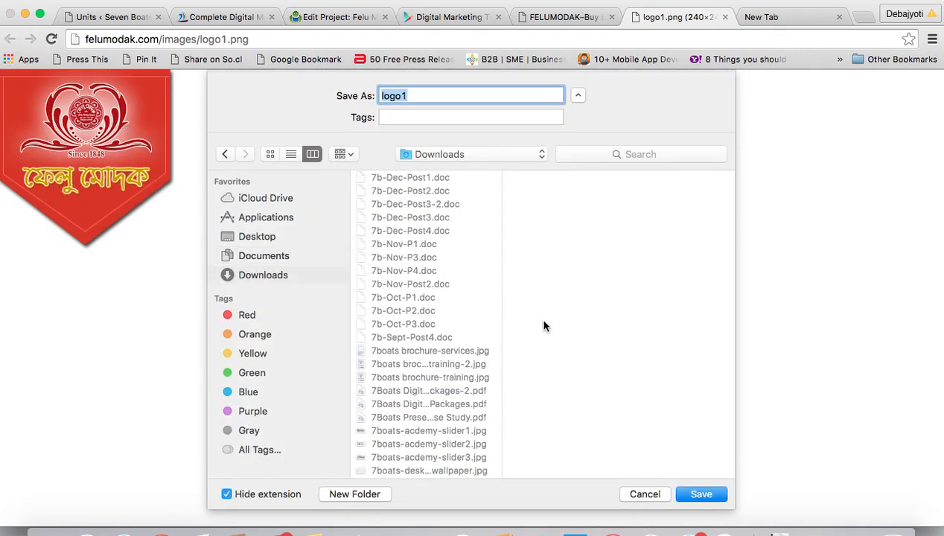
click(694, 493)
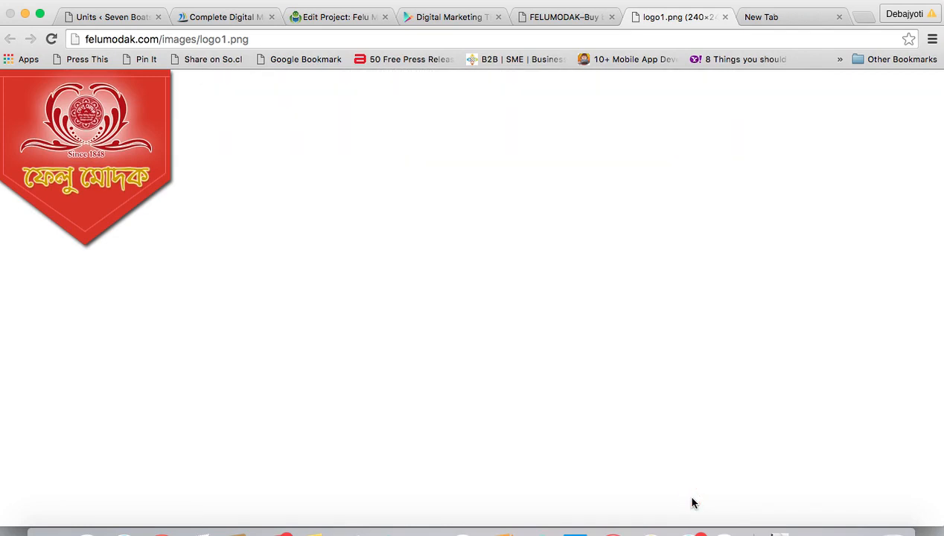
Return to the Andromo project, choose logo1.png from Downloads as the app icon and save the changes.
click(331, 18)
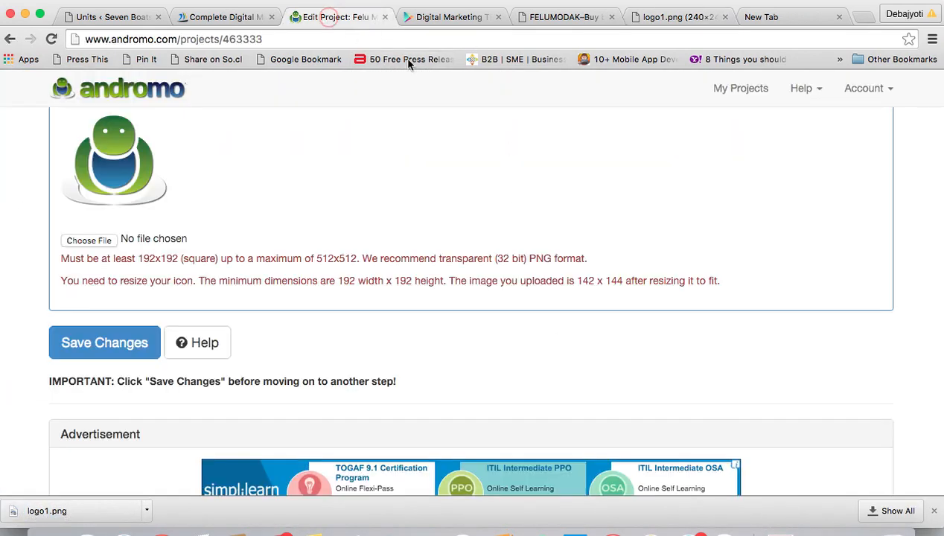
click(91, 240)
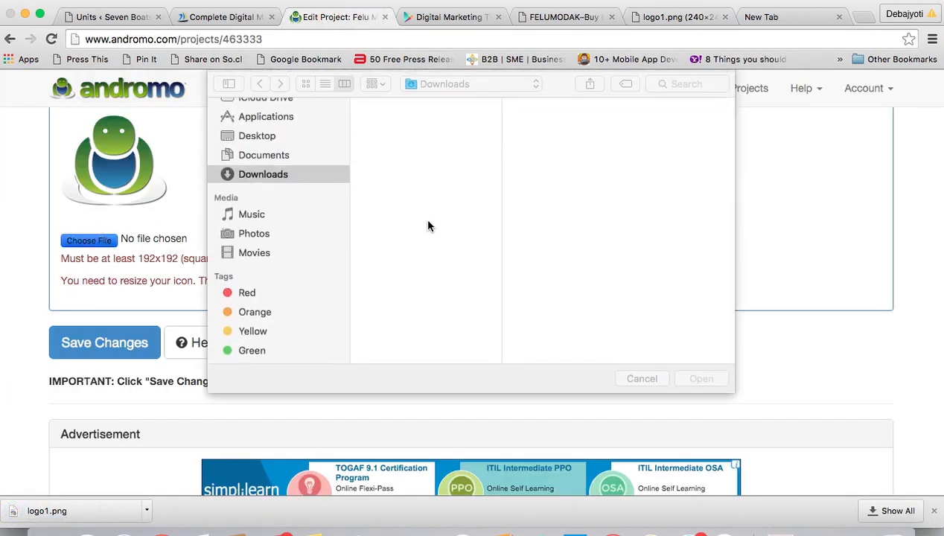
scroll(421, 251, down, 15)
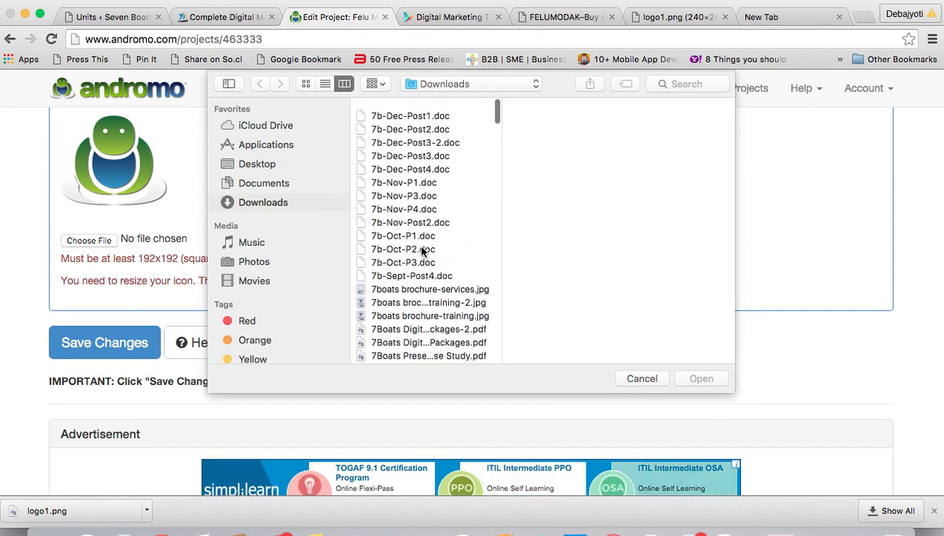
scroll(422, 251, down, 20)
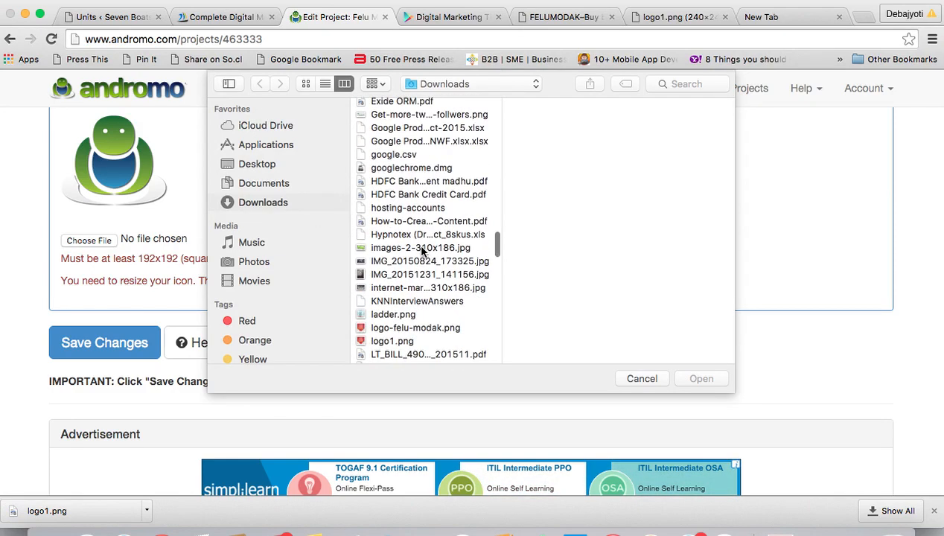
scroll(430, 302, up, 10)
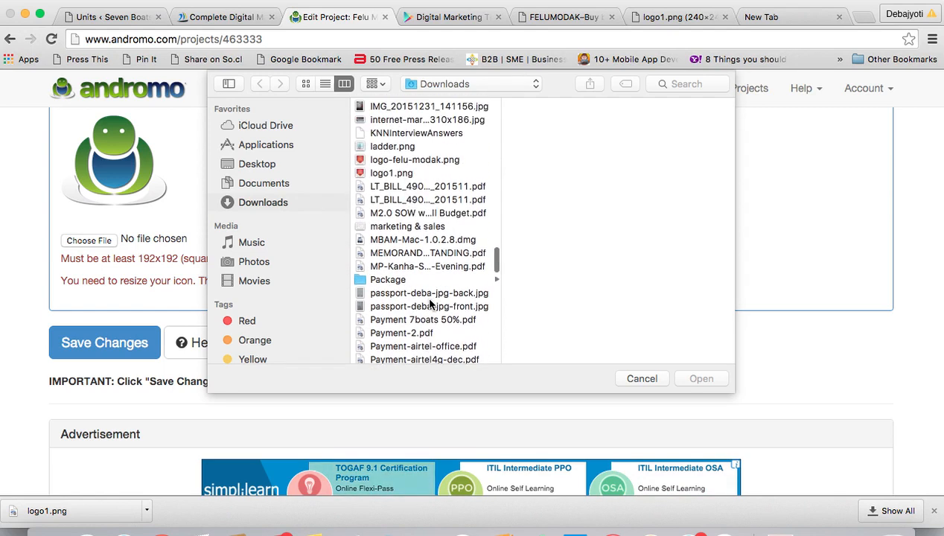
click(387, 174)
click(700, 379)
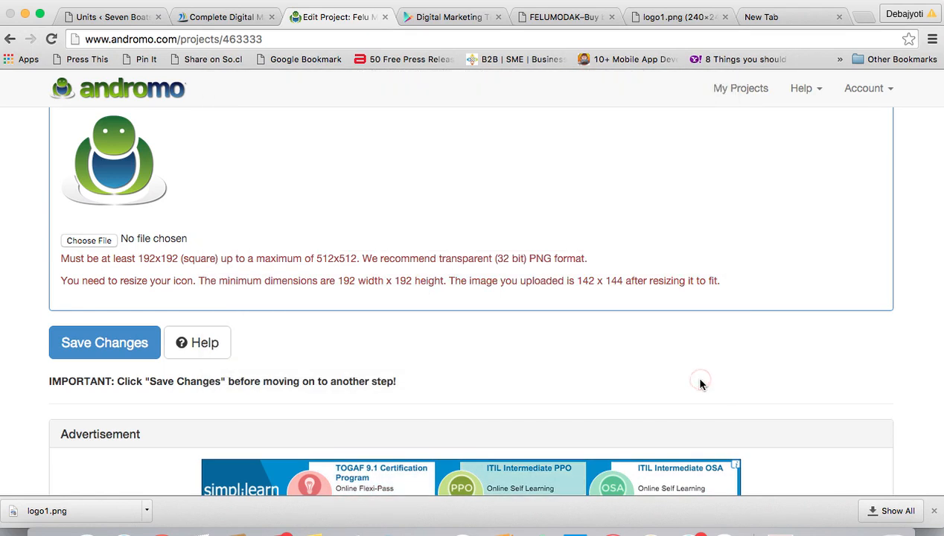
click(94, 352)
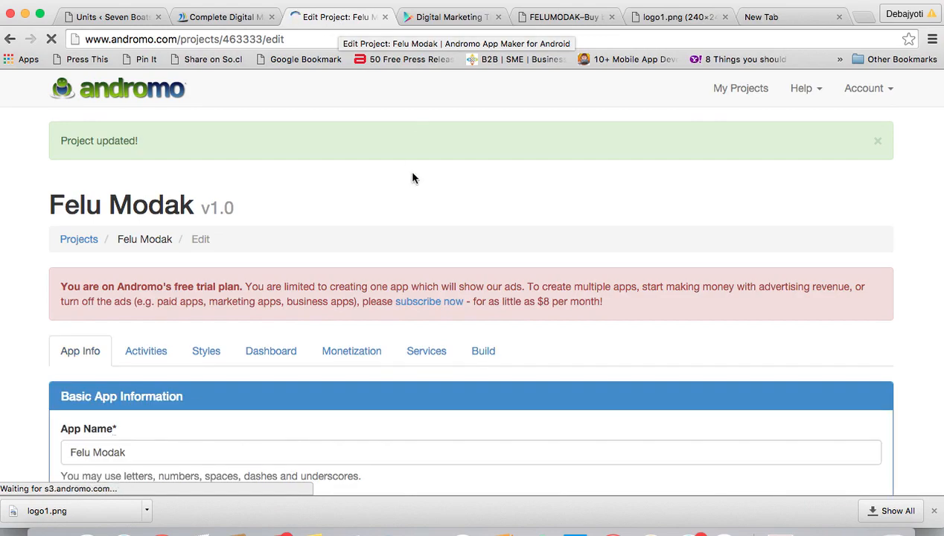
scroll(460, 289, down, 8)
scroll(460, 289, down, 10)
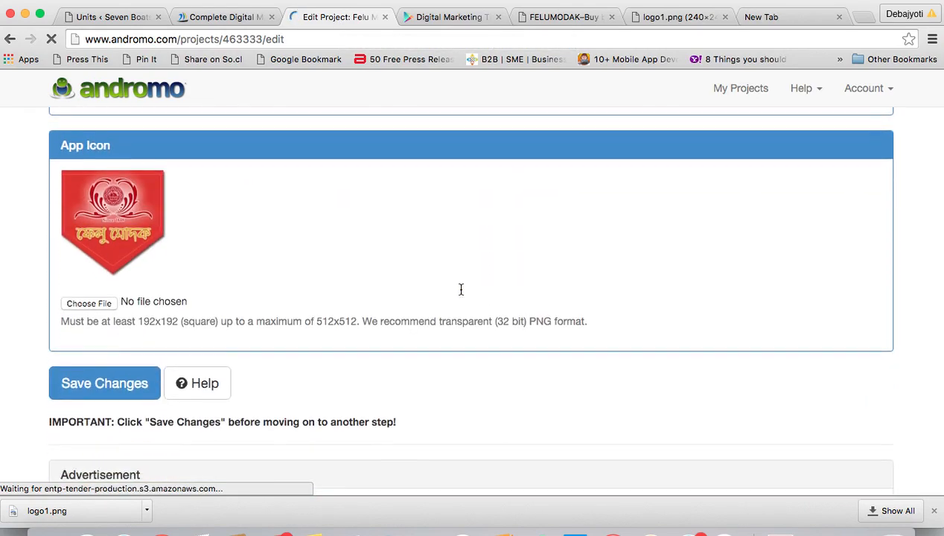
Open the Activities section of the Felu Modak project.
scroll(459, 289, up, 2)
scroll(190, 307, up, 15)
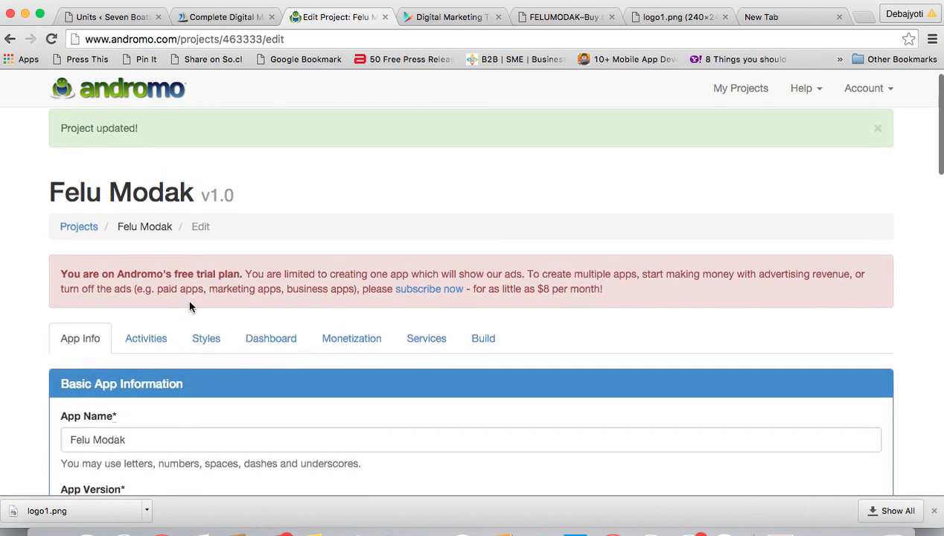
click(147, 349)
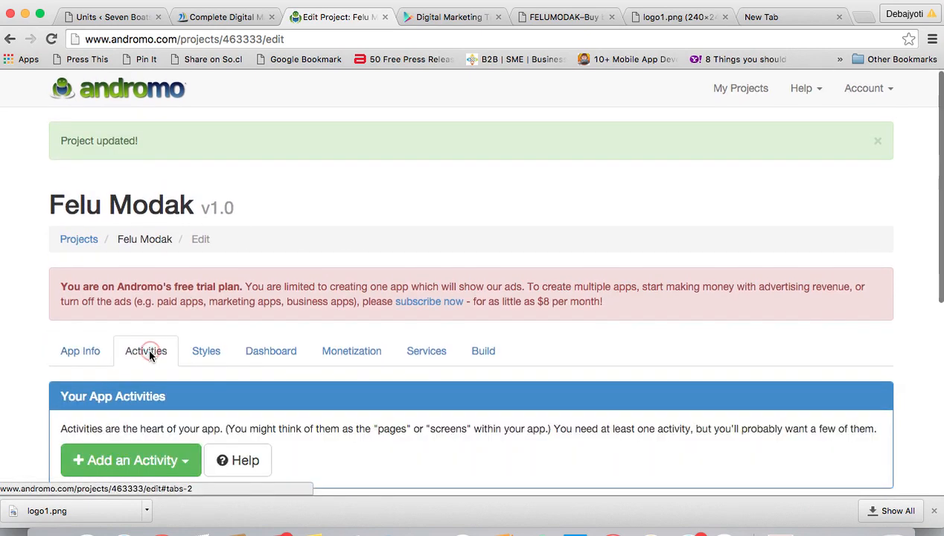
Switch to the Digital Marketing Tips app on Google Play and look through its screenshots for example activities.
click(447, 16)
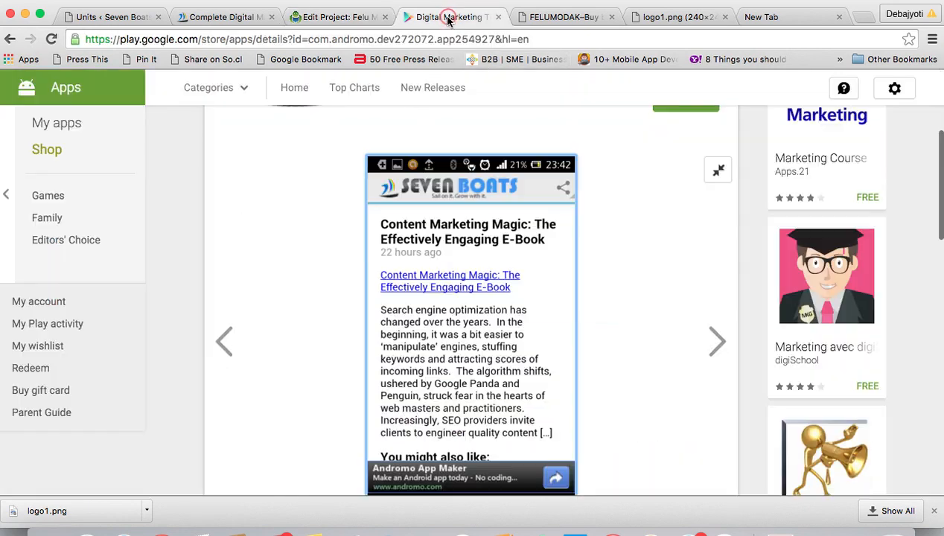
click(225, 353)
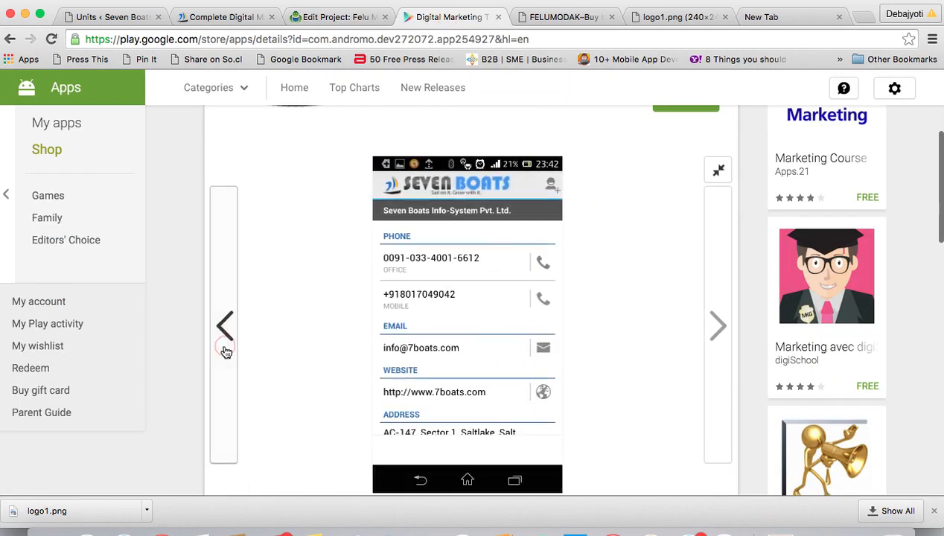
click(226, 352)
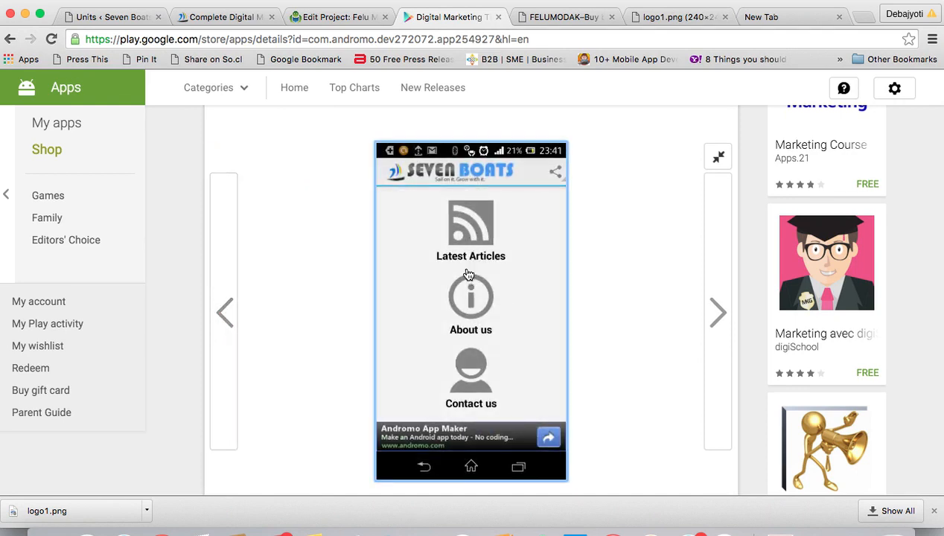
Switch back to the Felu Modak project in Andromo and add a new Contact activity.
click(330, 19)
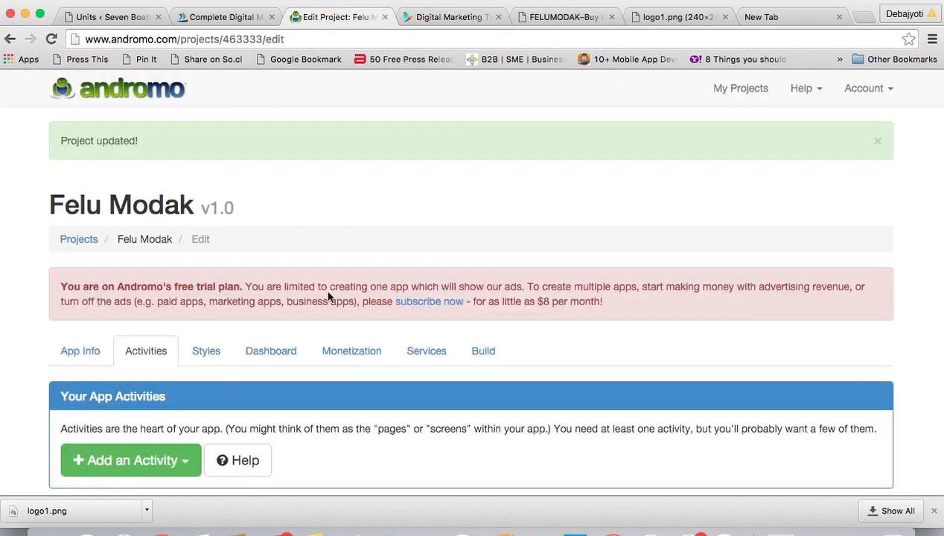
scroll(215, 307, down, 5)
click(191, 232)
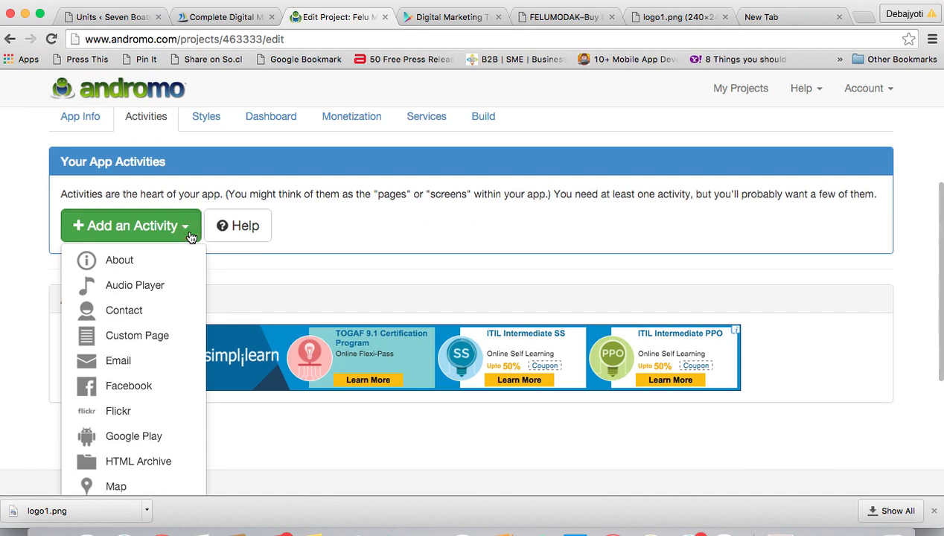
click(126, 310)
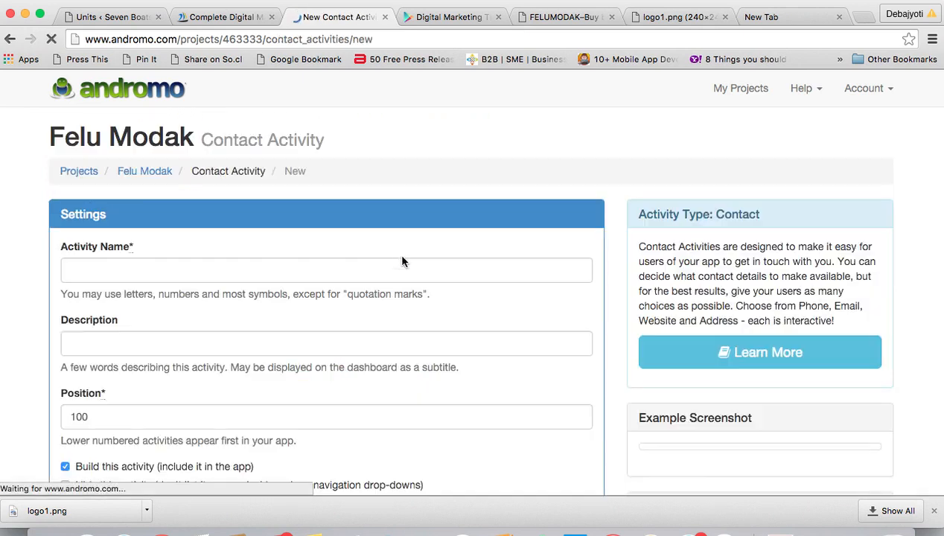
Name the activity Contact and enter Contact us as its description.
click(130, 271)
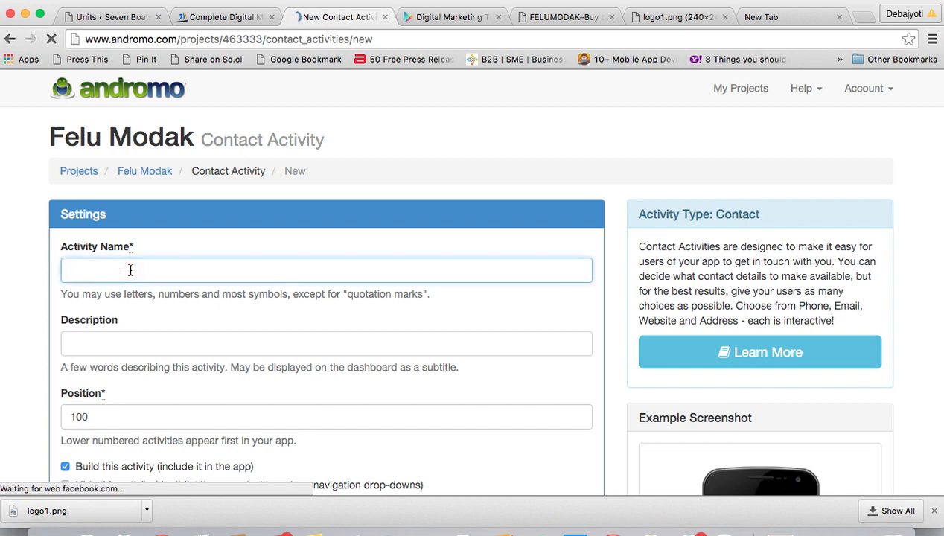
text(Contact)
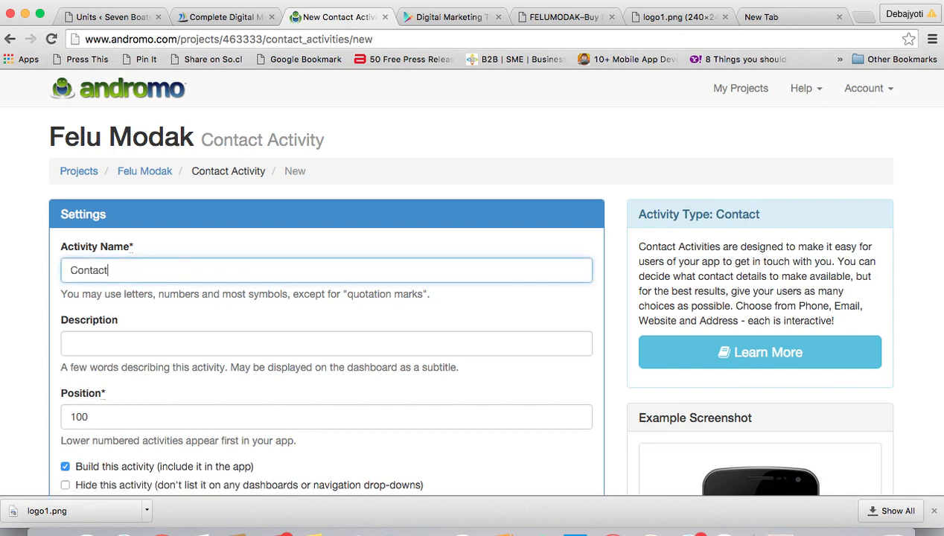
scroll(192, 301, down, 1)
click(145, 292)
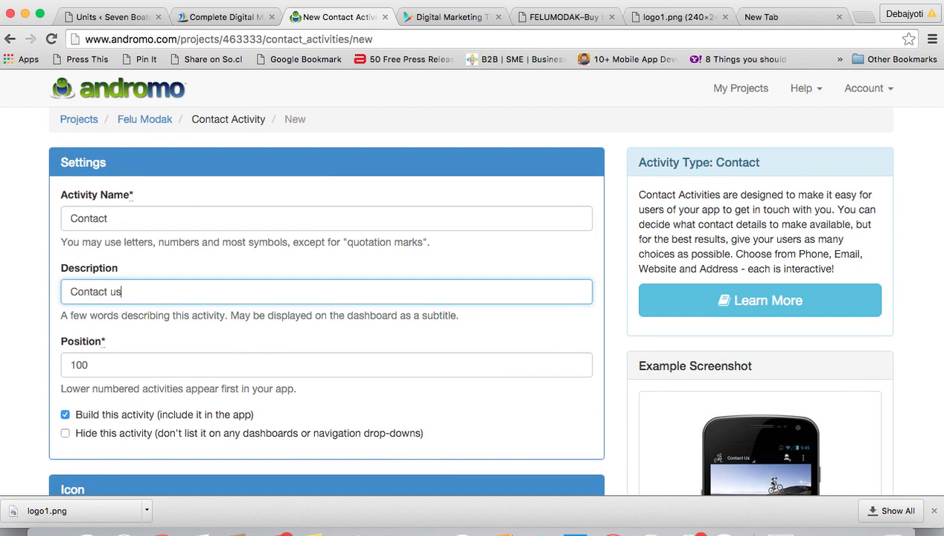
Check the activity order in the Digital Marketing Tips screenshot on Google Play, glance at the Felu Modak site and return to the Contact activity's position setting.
scroll(256, 334, down, 3)
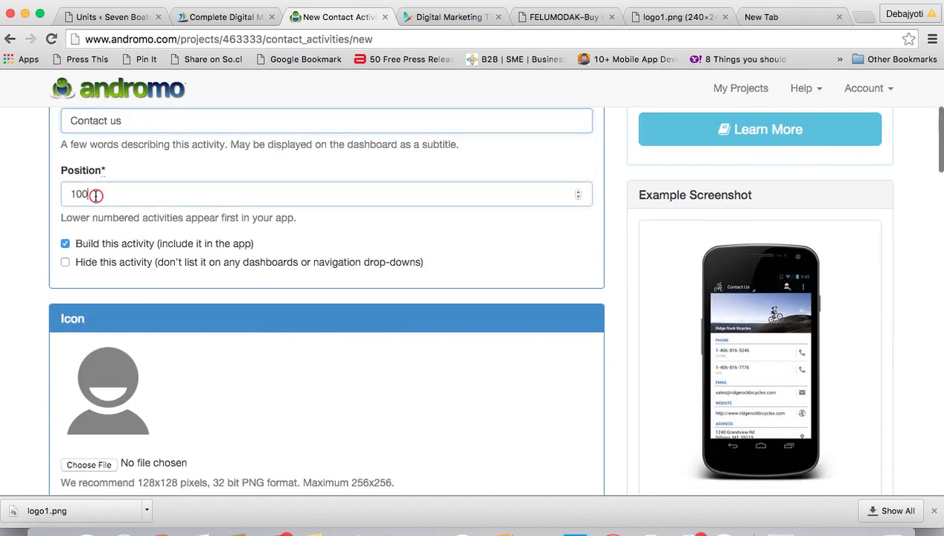
drag(95, 194, 63, 203)
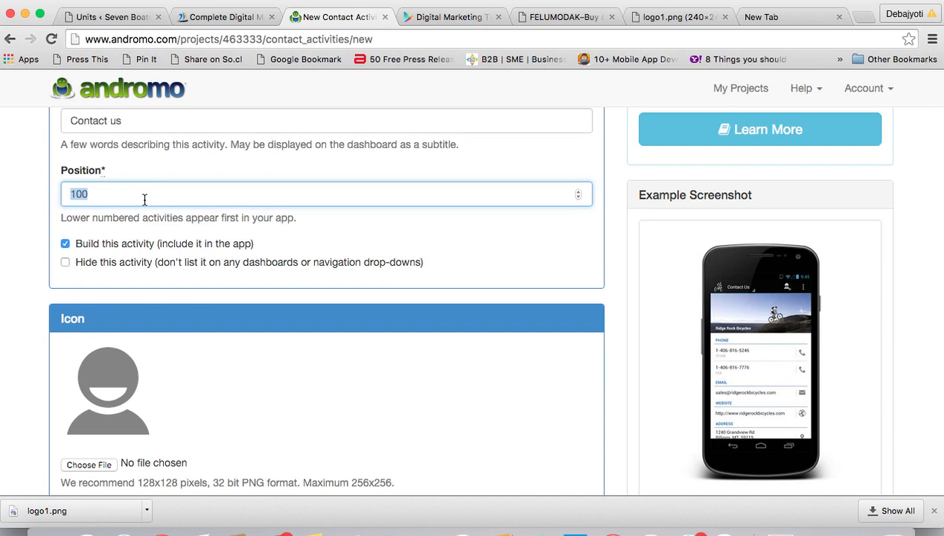
click(452, 17)
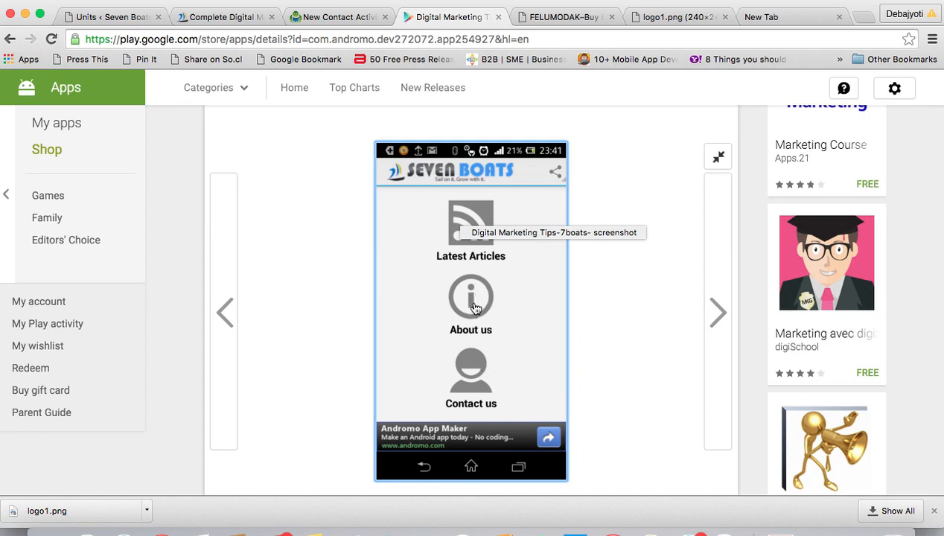
click(557, 20)
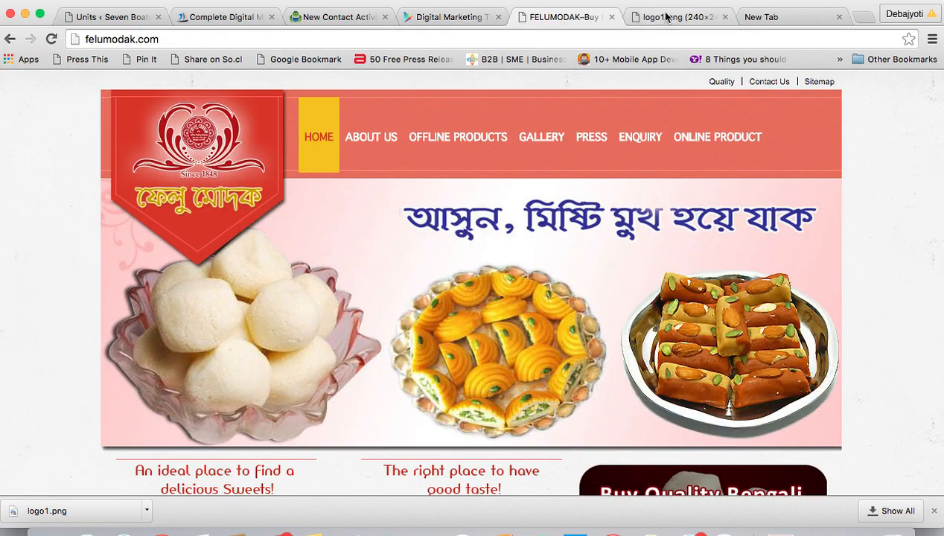
click(316, 16)
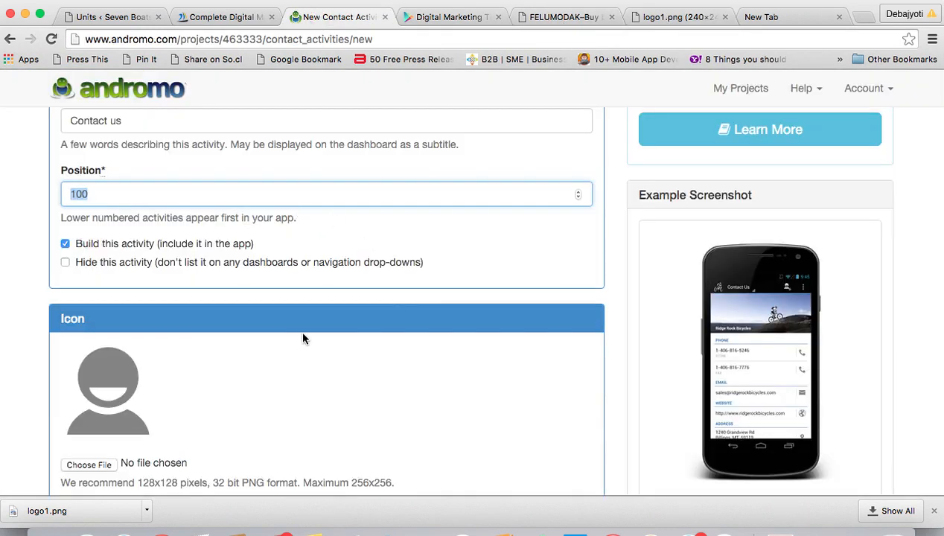
Enter Contact us as the title in the Contact activity's details.
scroll(302, 339, down, 3)
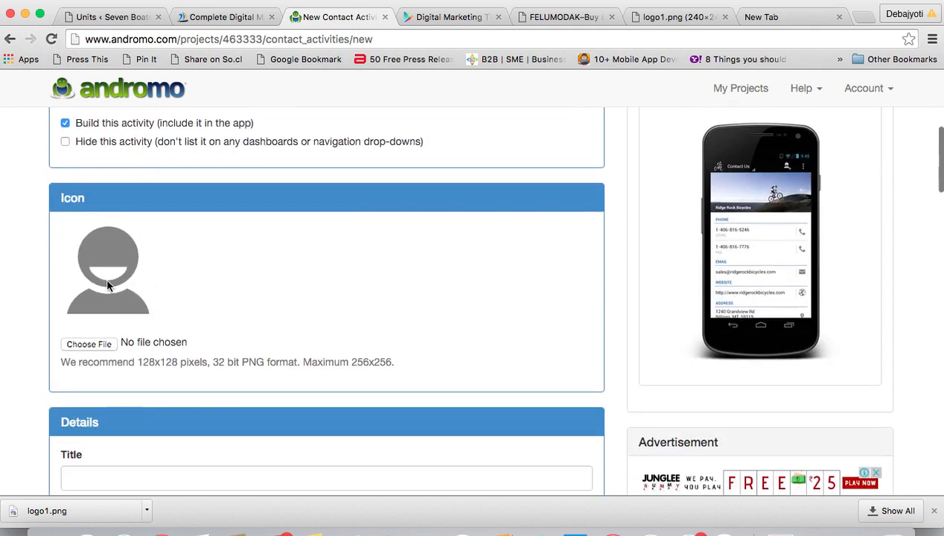
scroll(194, 277, down, 4)
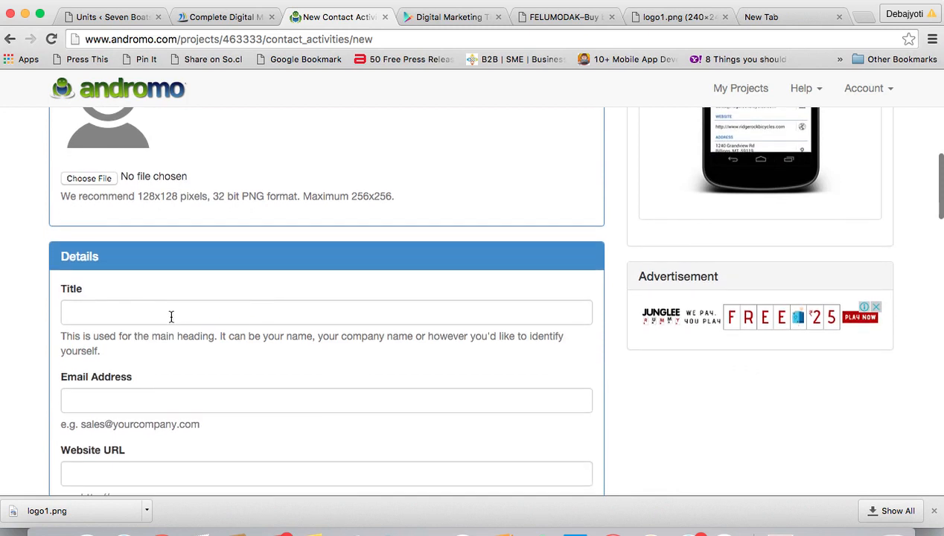
click(170, 313)
text(Contac)
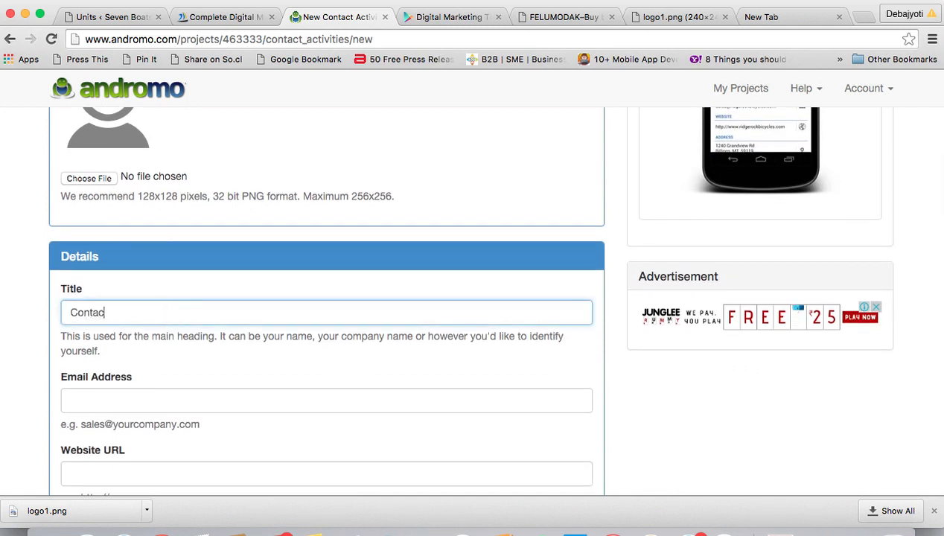
text(t us)
scroll(308, 355, down, 3)
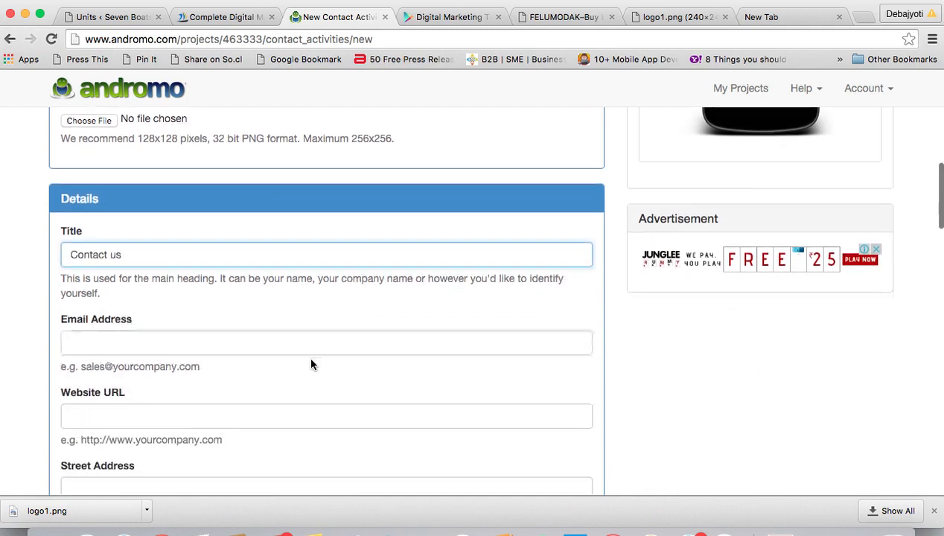
Copy the shop's e-mail address from the Contact Us page of felumodak.com into the activity's e-mail address field.
click(312, 294)
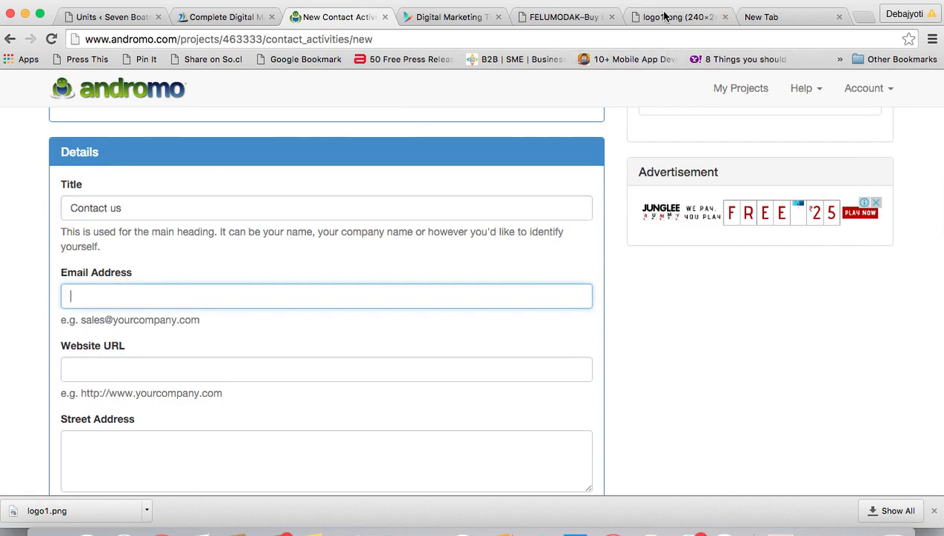
click(551, 17)
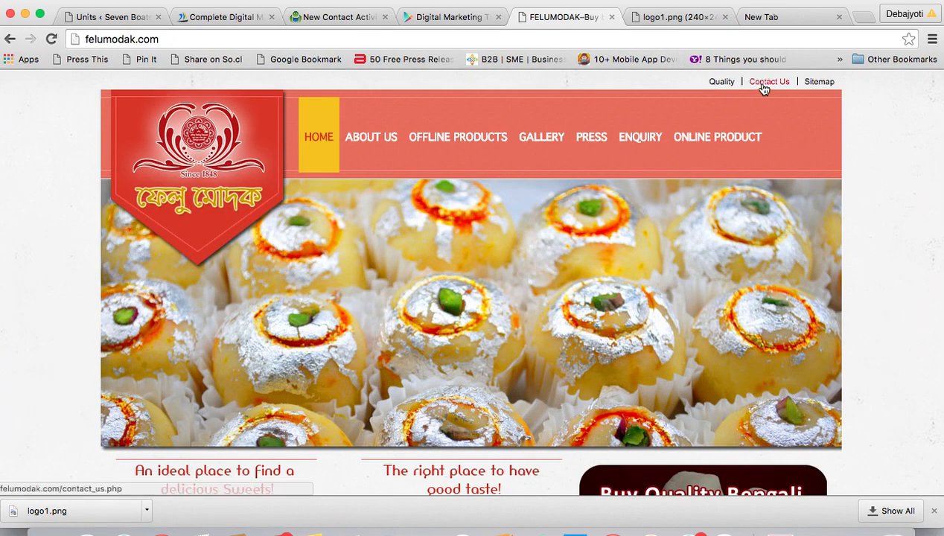
click(762, 84)
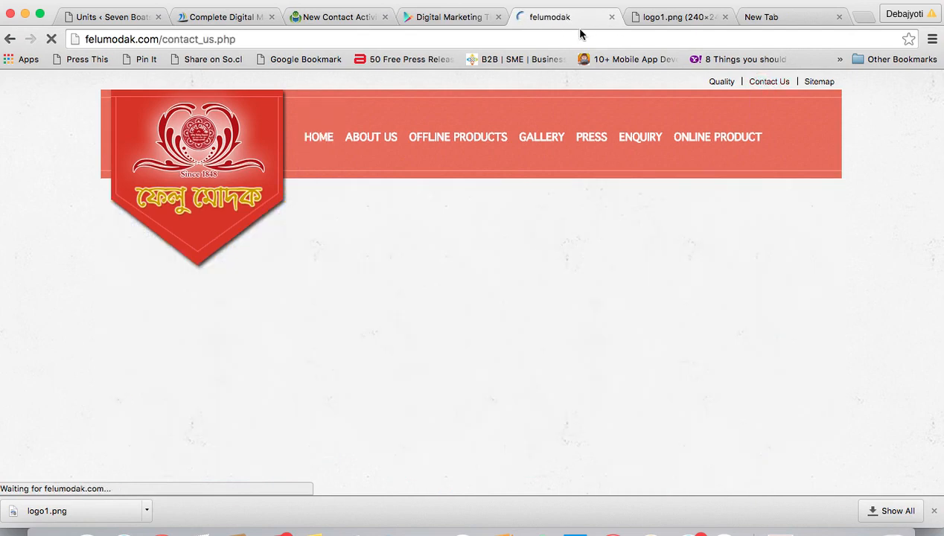
scroll(558, 324, down, 5)
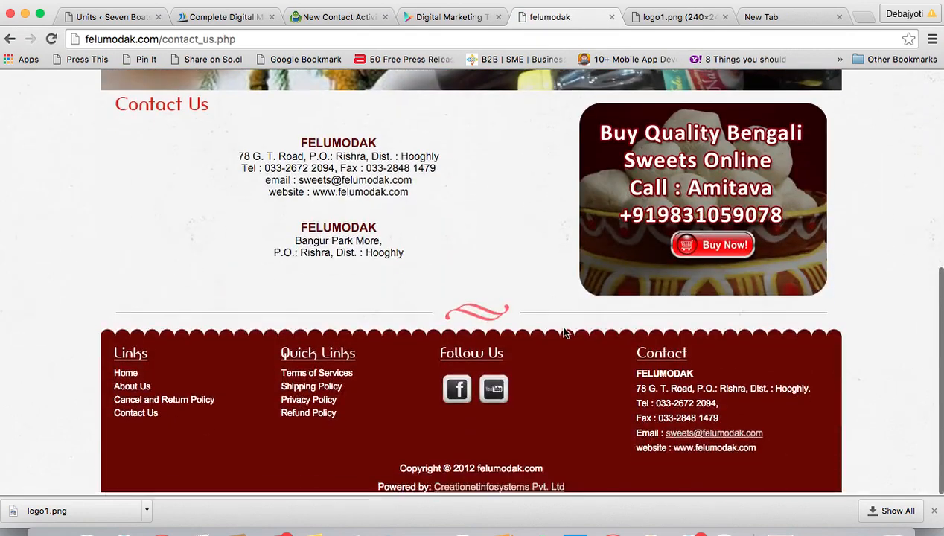
scroll(565, 331, up, 1)
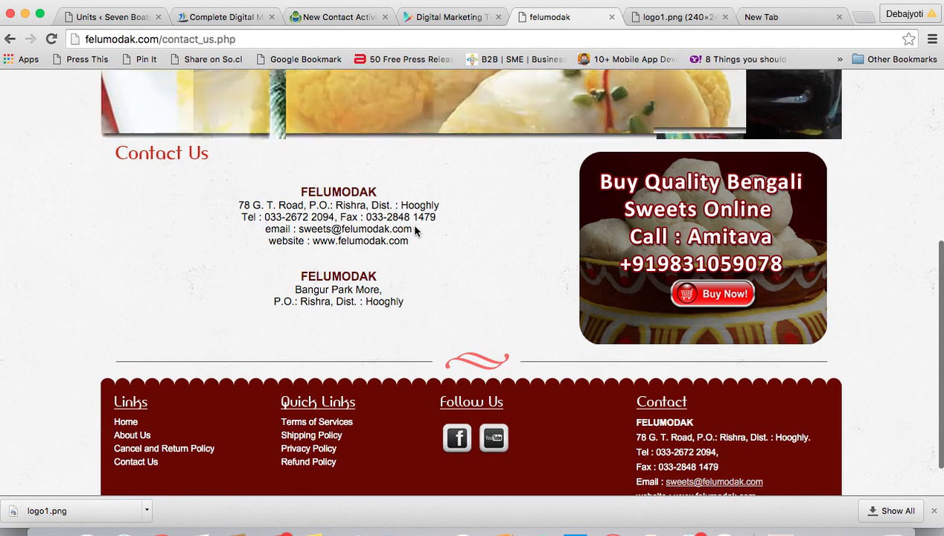
drag(415, 232, 310, 226)
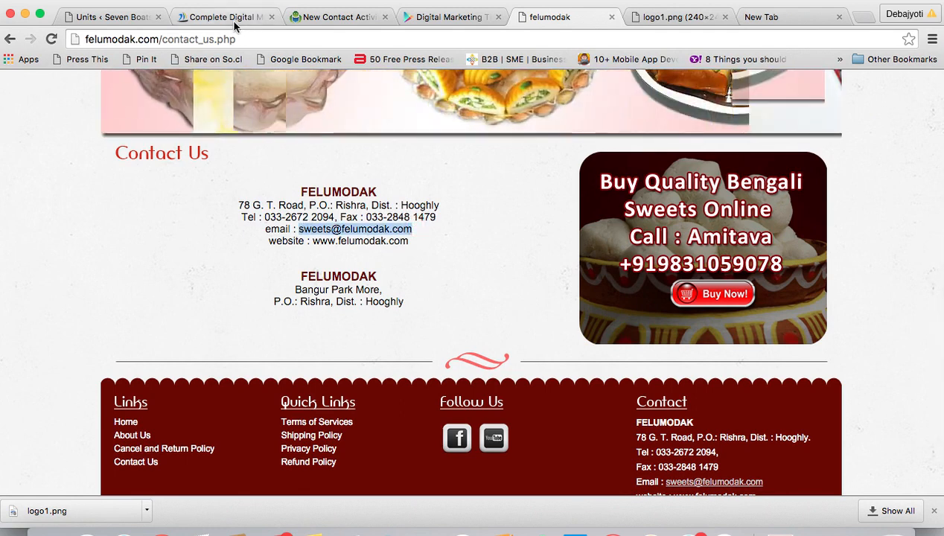
click(331, 16)
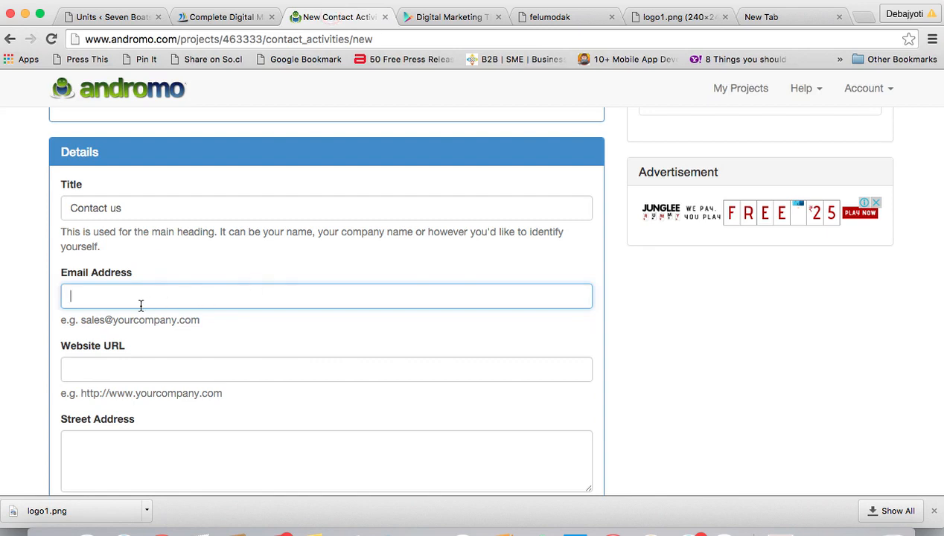
key(super+v)
click(155, 370)
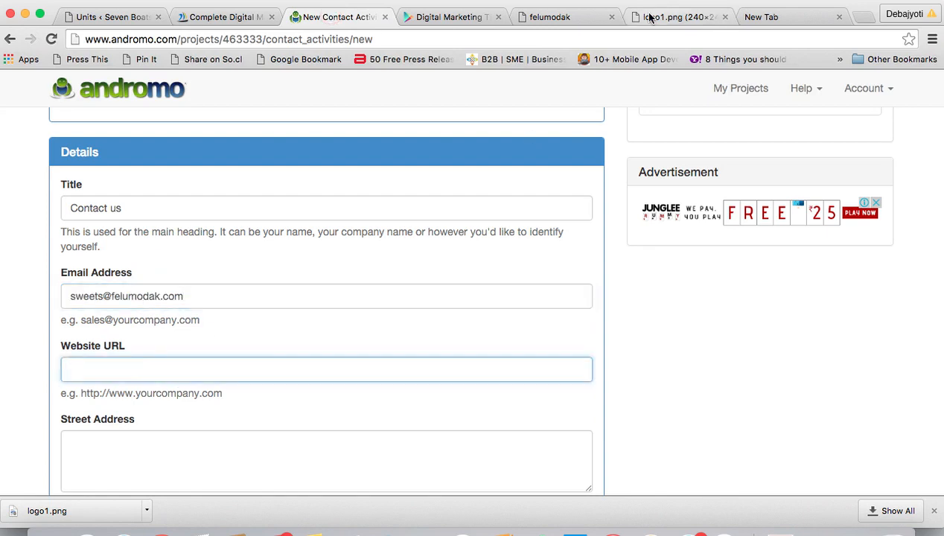
click(547, 18)
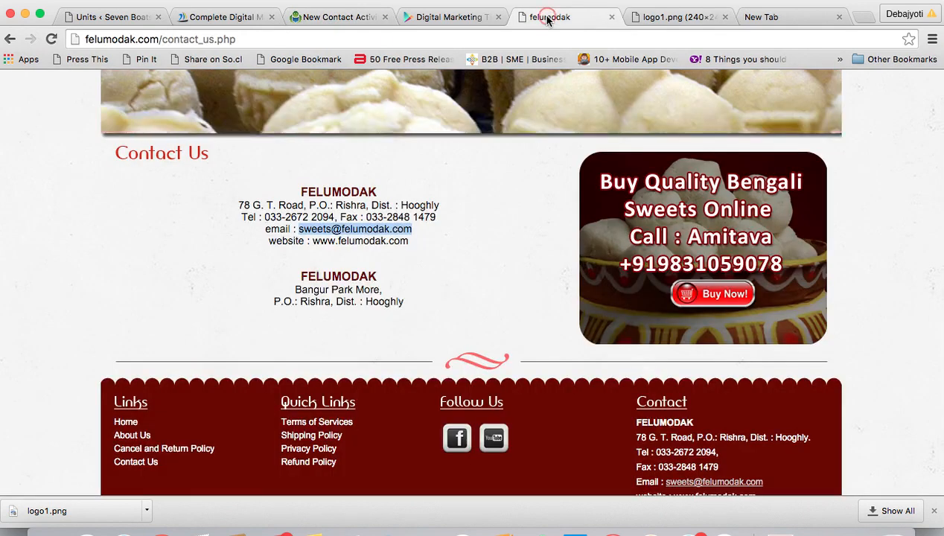
double_click(157, 38)
key(ctrl+c)
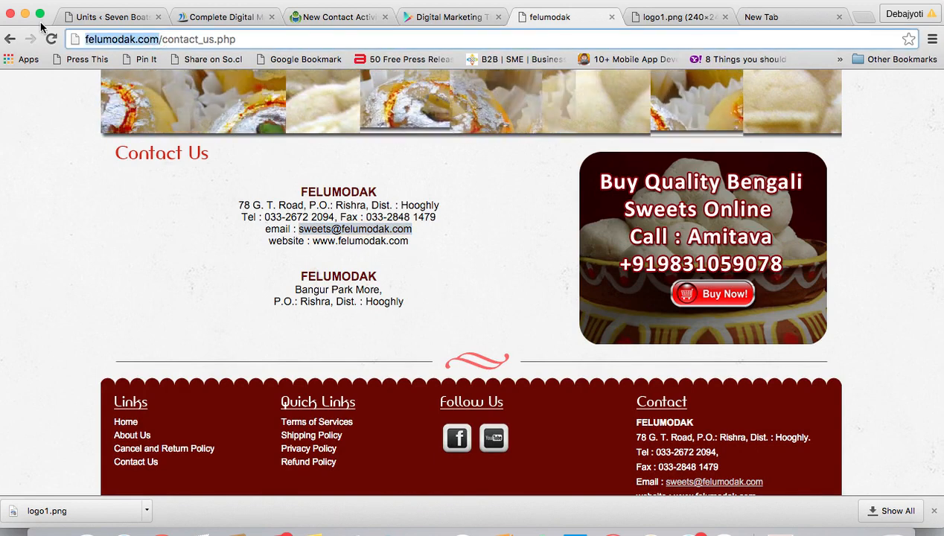
click(316, 17)
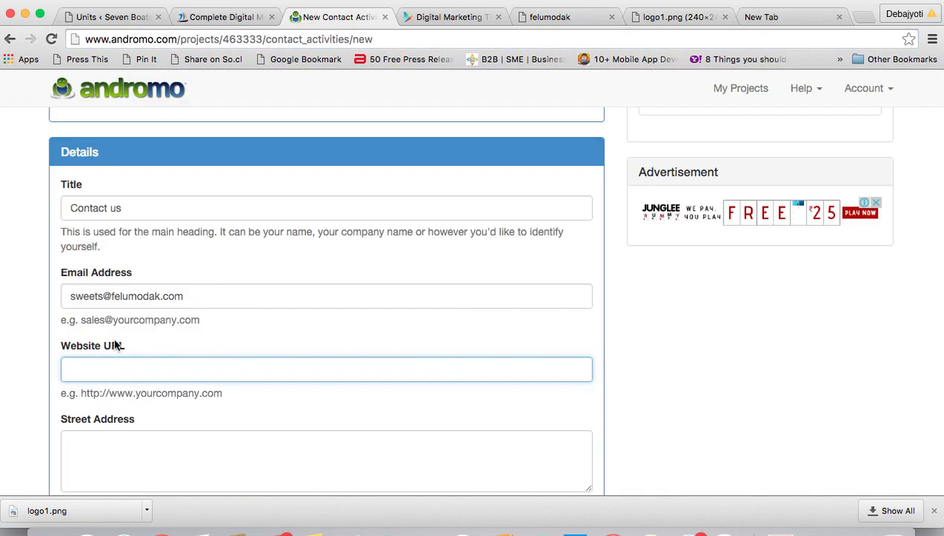
key(ctrl+v)
Copy the shop's street address from its Contact Us page into the activity's street address field.
scroll(223, 393, down, 2)
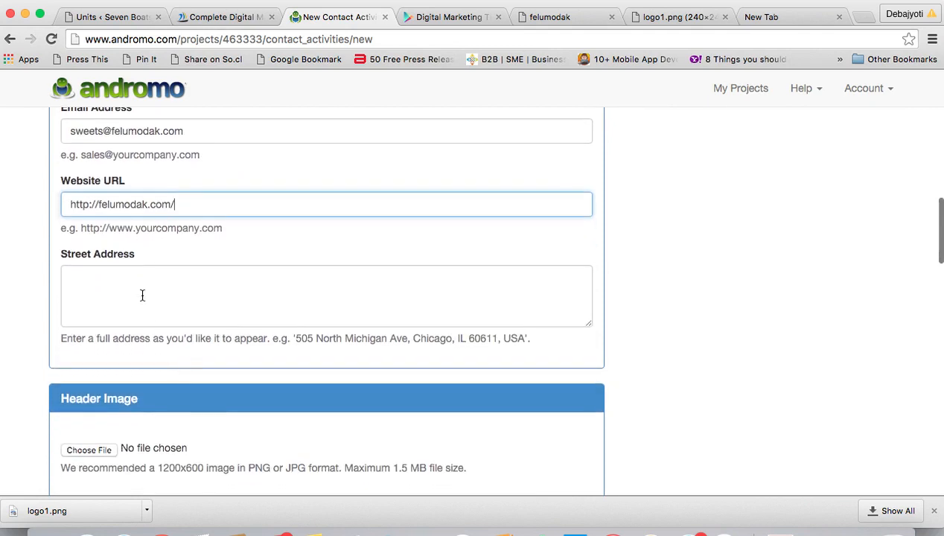
click(141, 292)
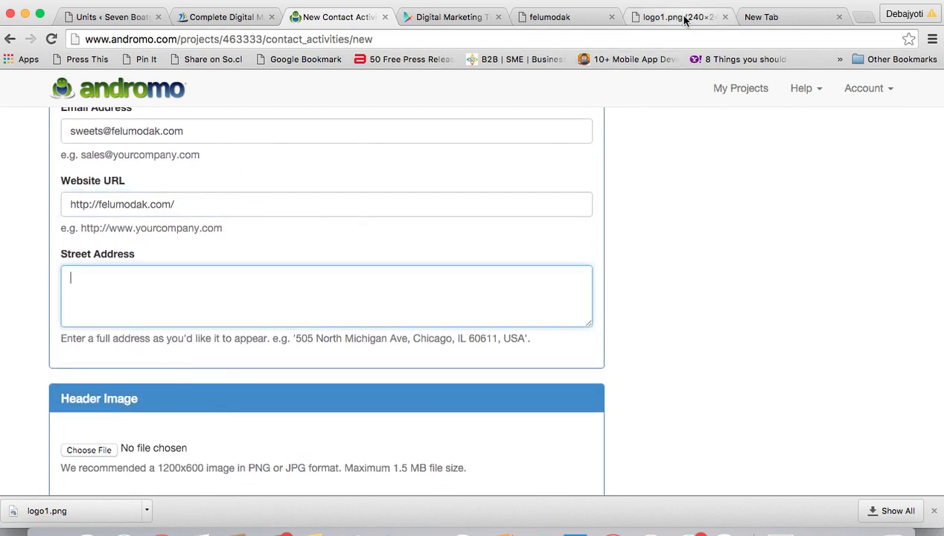
click(524, 17)
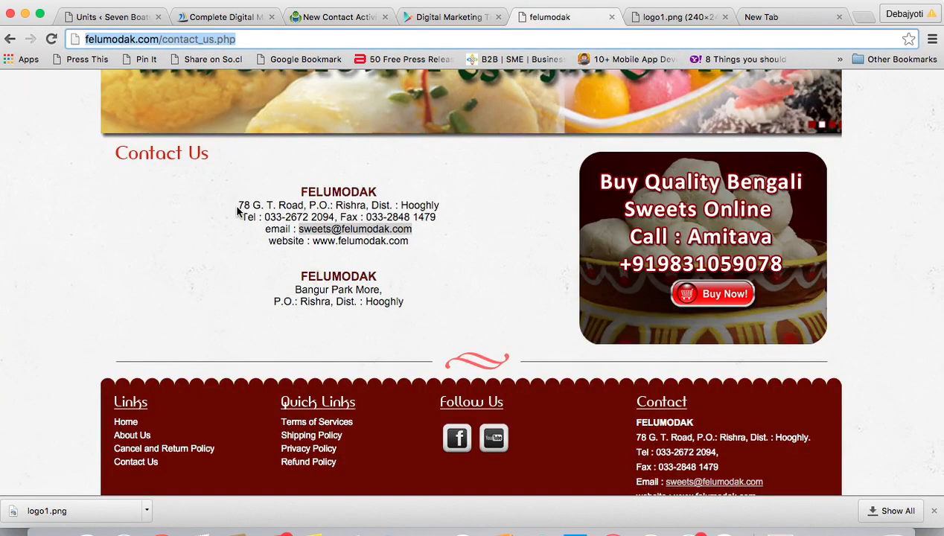
drag(239, 206, 447, 209)
key(super+c)
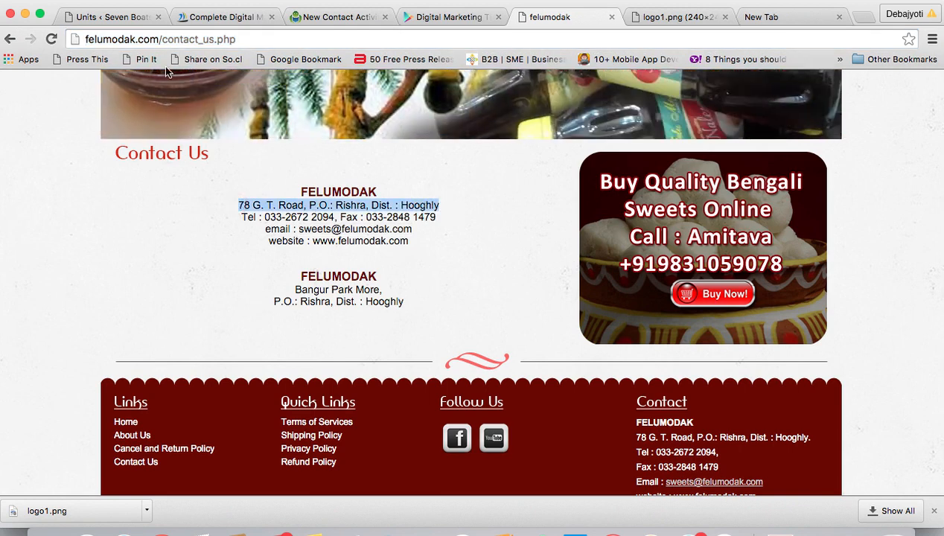
click(314, 16)
key(super+v)
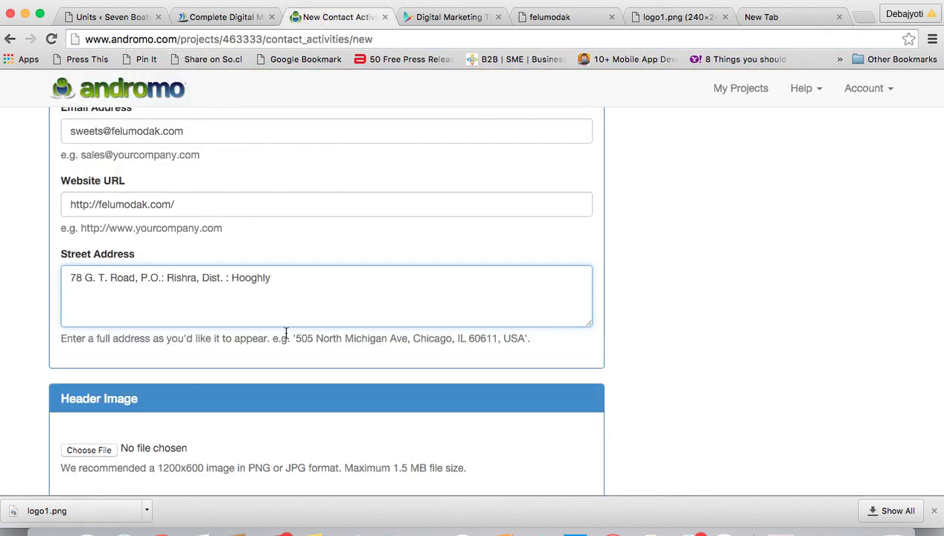
Copy the shop's telephone number from its Contact Us page into the Phone 1 number field, keeping the type OFFICE.
scroll(267, 351, down, 3)
scroll(267, 351, down, 1)
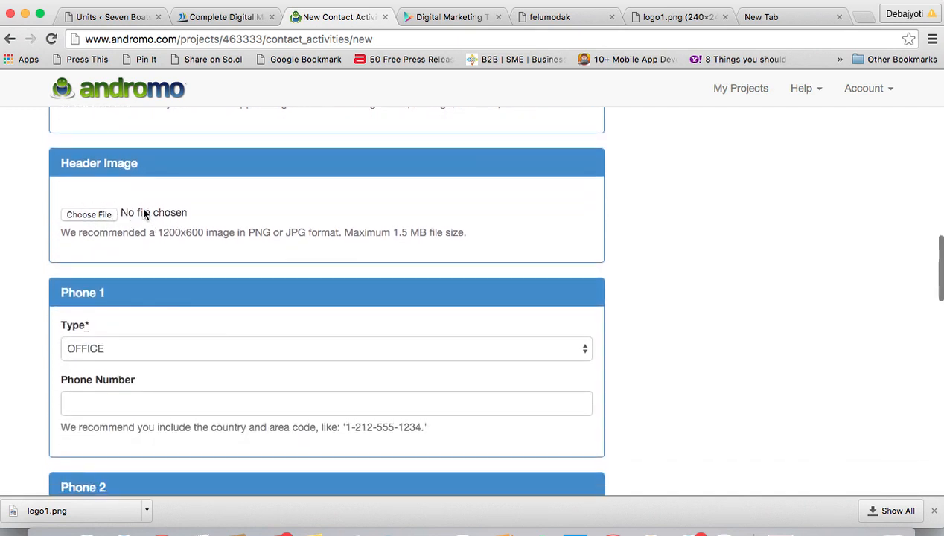
scroll(191, 328, down, 3)
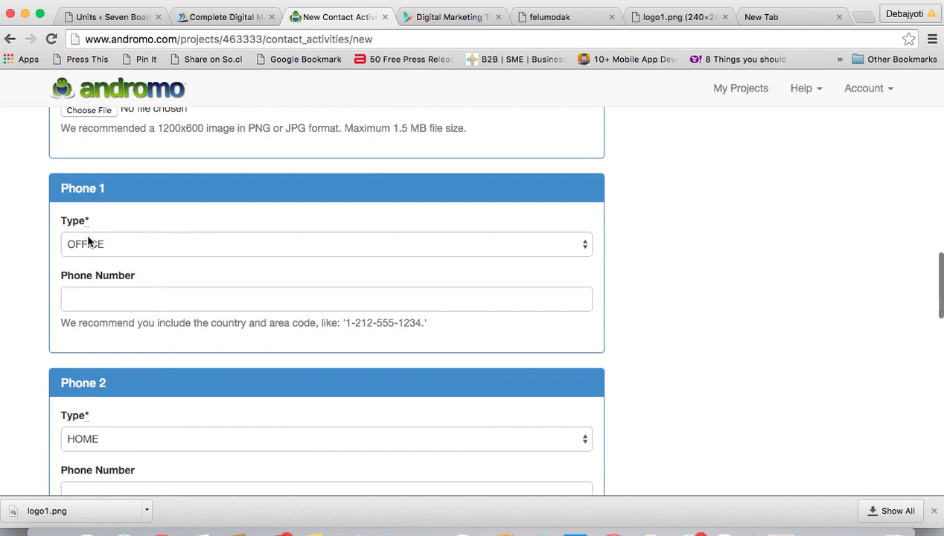
click(126, 301)
click(538, 17)
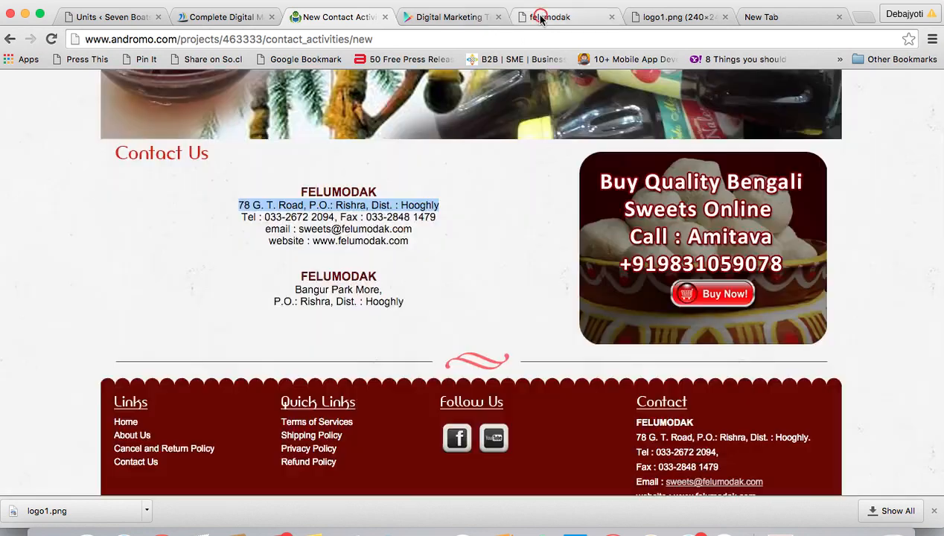
drag(265, 217, 336, 217)
key(super+c)
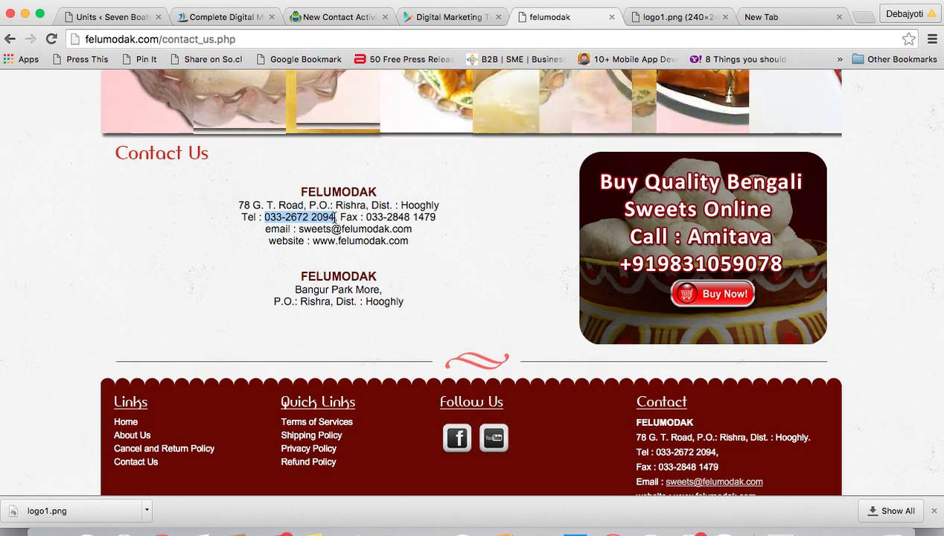
click(314, 18)
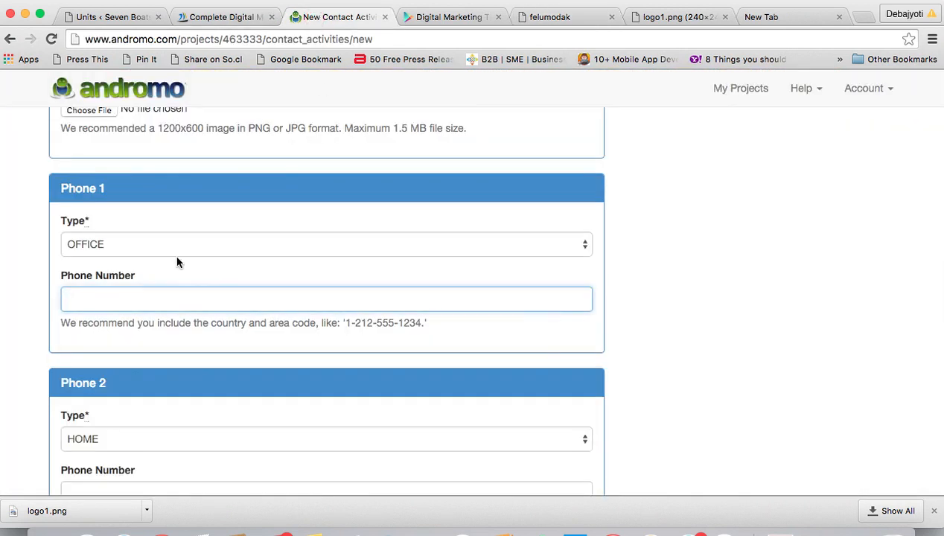
key(super+v)
Leave the remaining phone numbers and notes empty and save the Contact activity.
scroll(205, 372, down, 5)
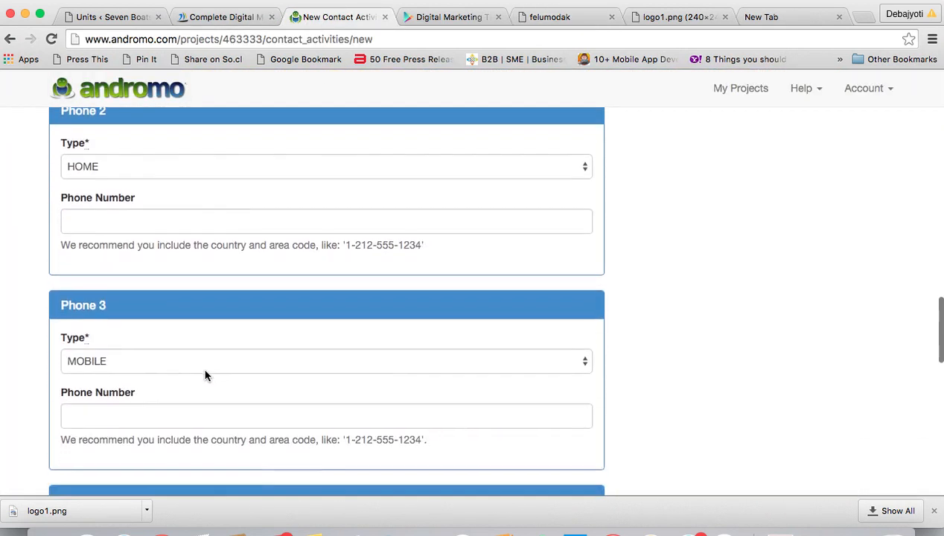
scroll(206, 375, down, 3)
scroll(205, 375, up, 10)
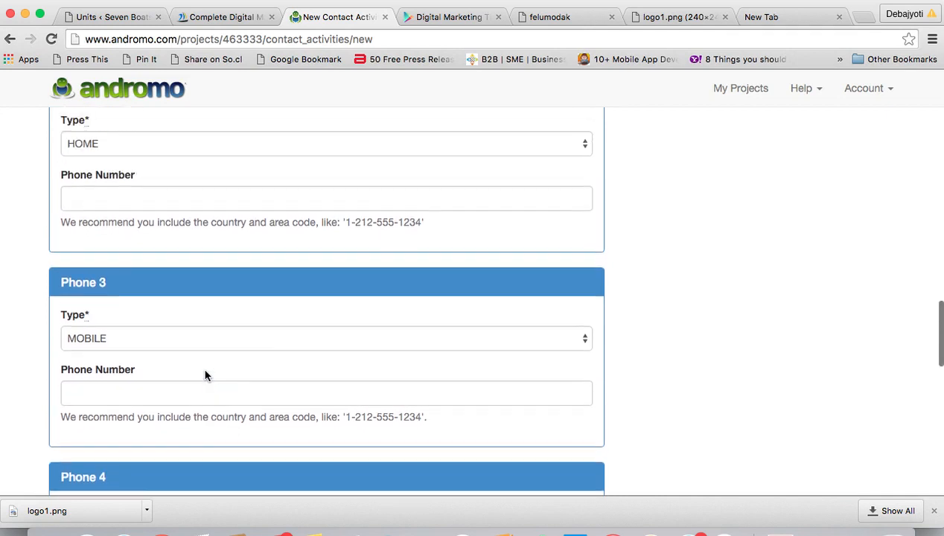
scroll(206, 376, down, 18)
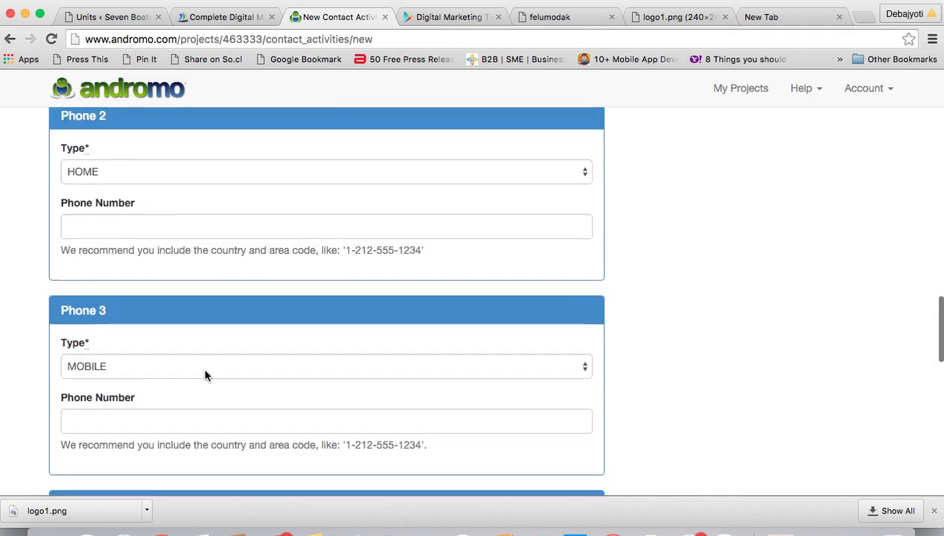
scroll(205, 371, down, 8)
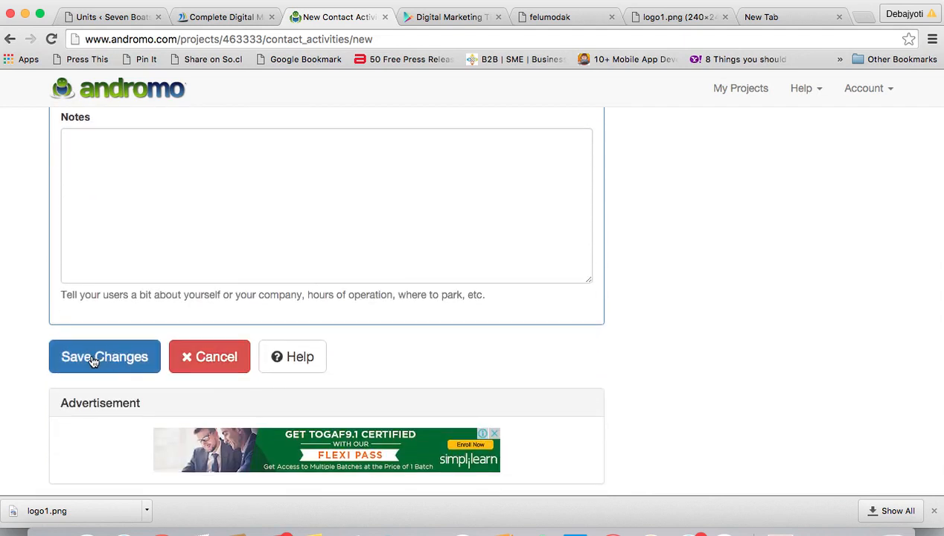
click(93, 361)
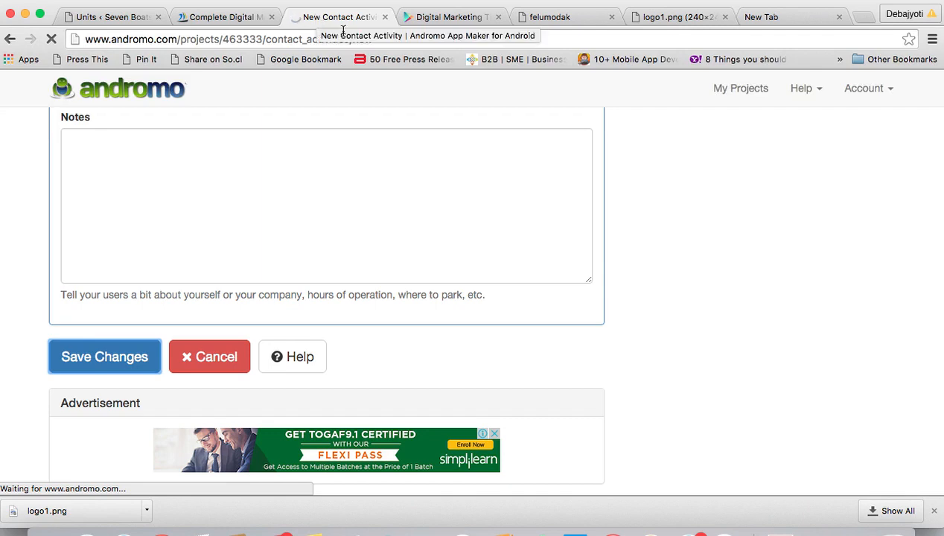
Add a Custom Page activity to the Felu Modak app.
scroll(469, 234, down, 8)
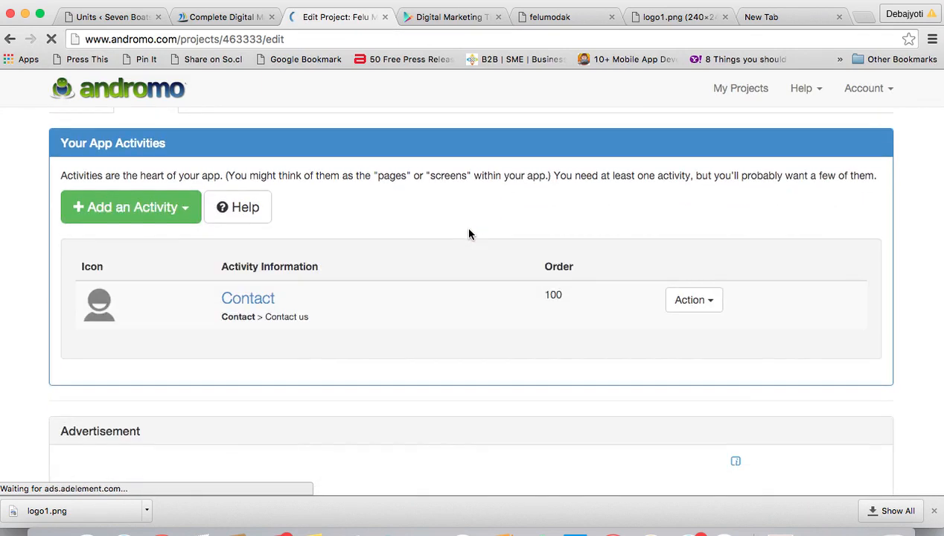
click(180, 208)
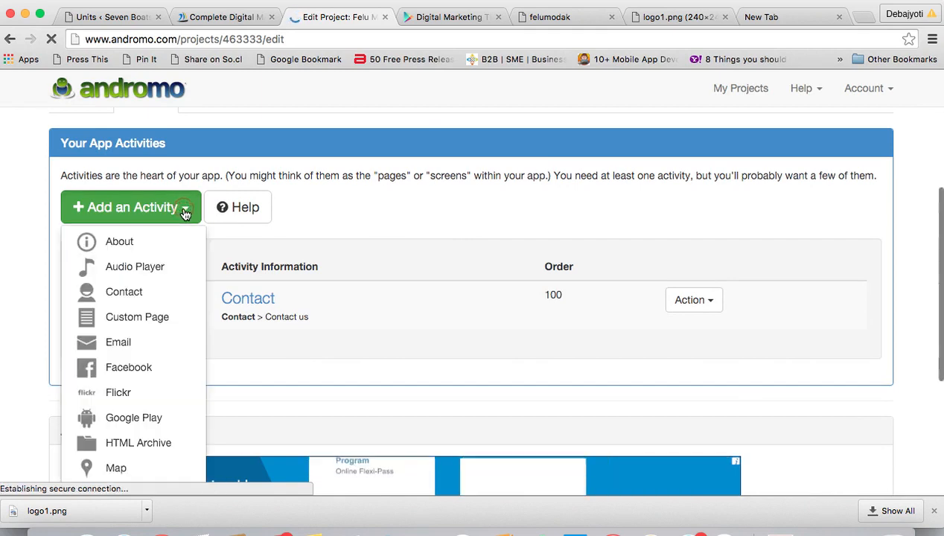
click(139, 318)
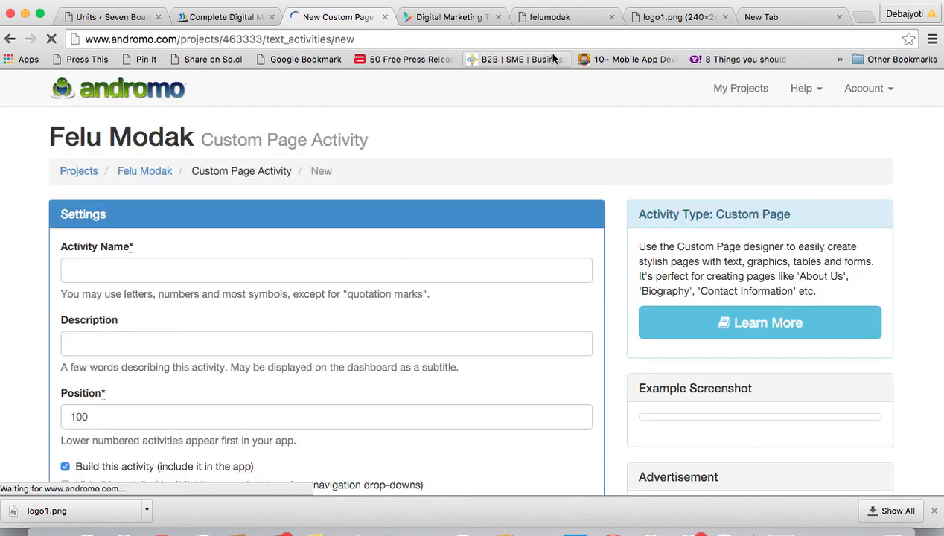
Copy the first two rows of sweets, Date palm Jaggery through khirer Chop, from felumodak.com's online product page.
click(559, 18)
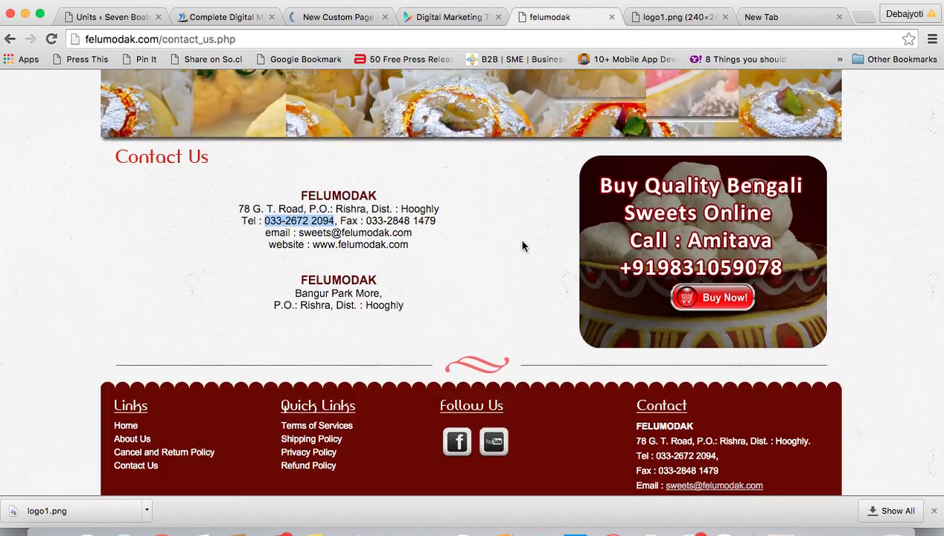
scroll(517, 238, up, 5)
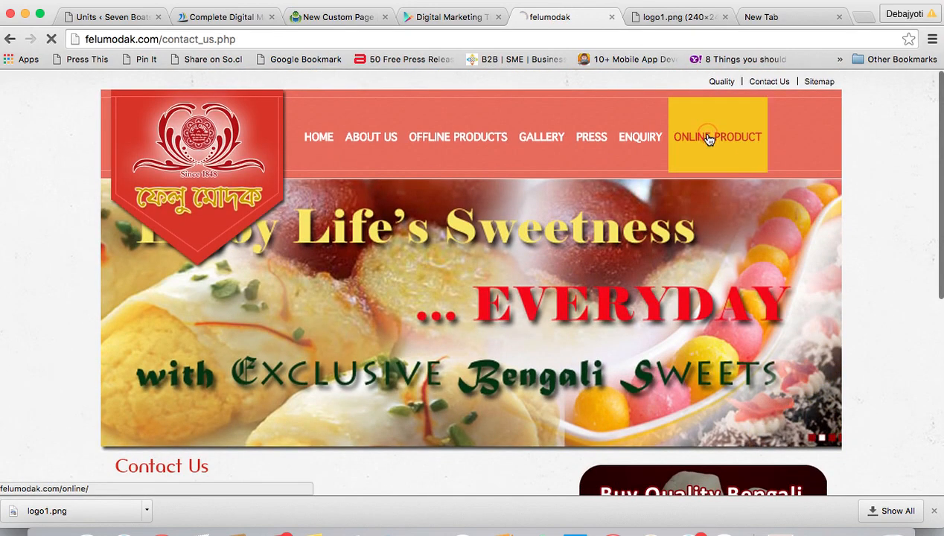
click(709, 139)
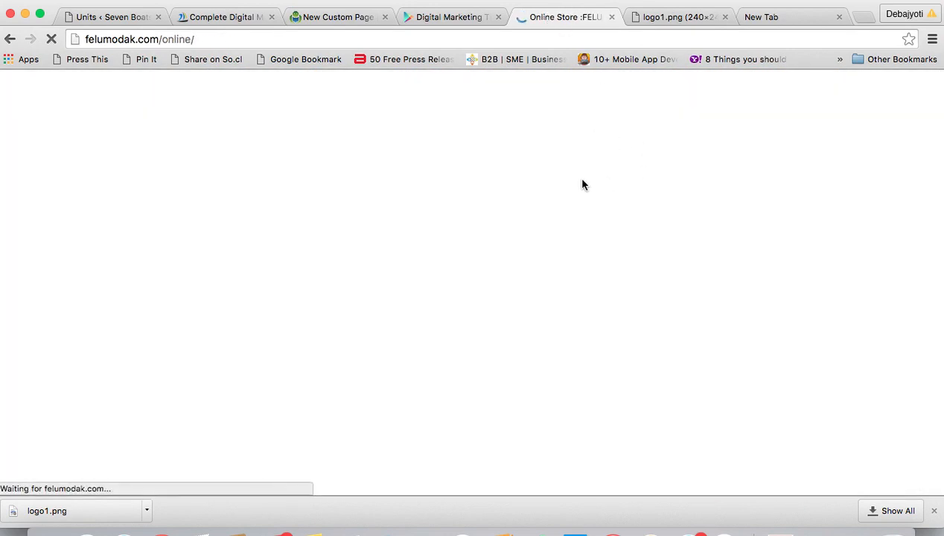
scroll(517, 328, down, 3)
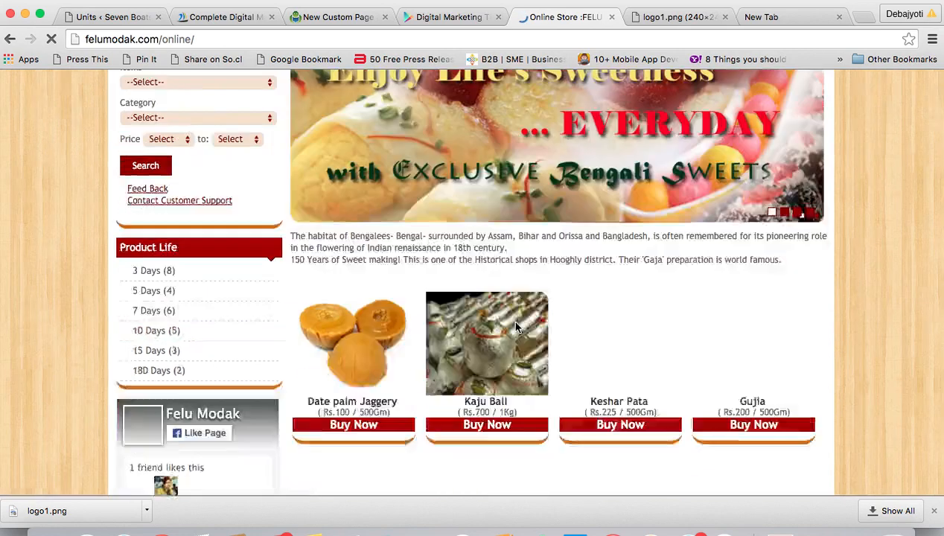
scroll(517, 328, down, 4)
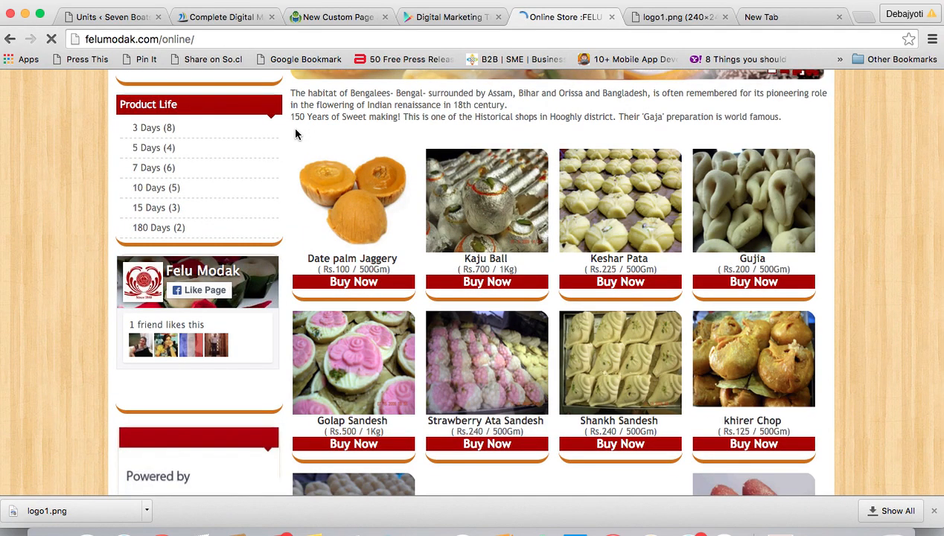
drag(295, 133, 803, 455)
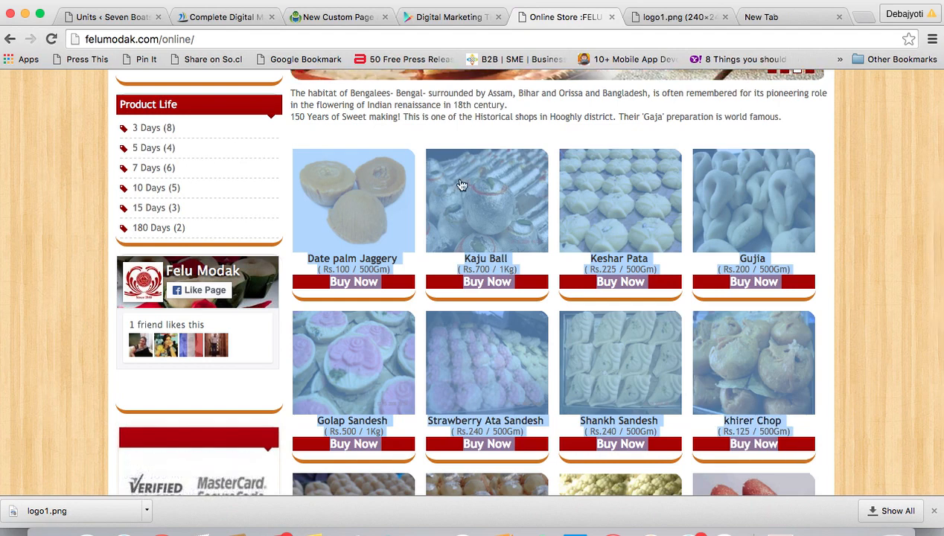
Name the new custom page activity Buy online and set its position to 200.
click(324, 17)
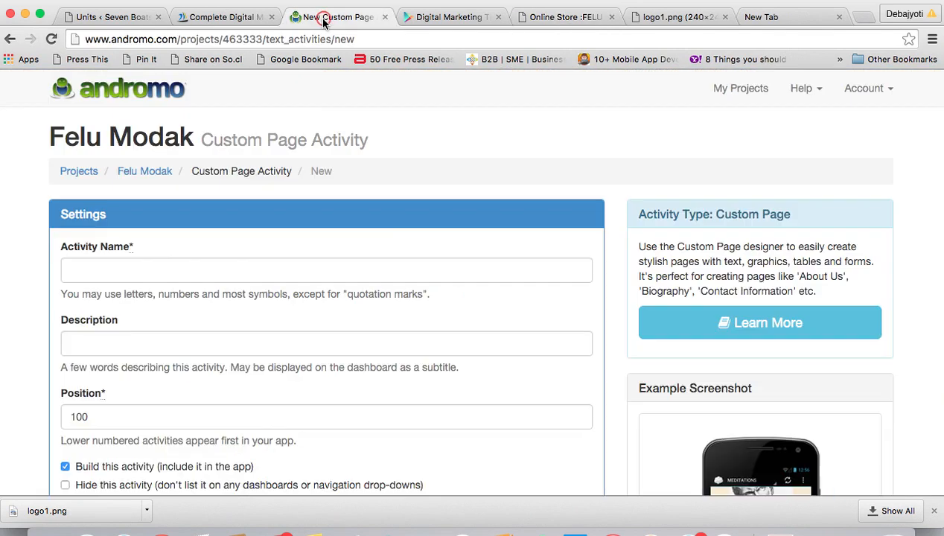
click(161, 271)
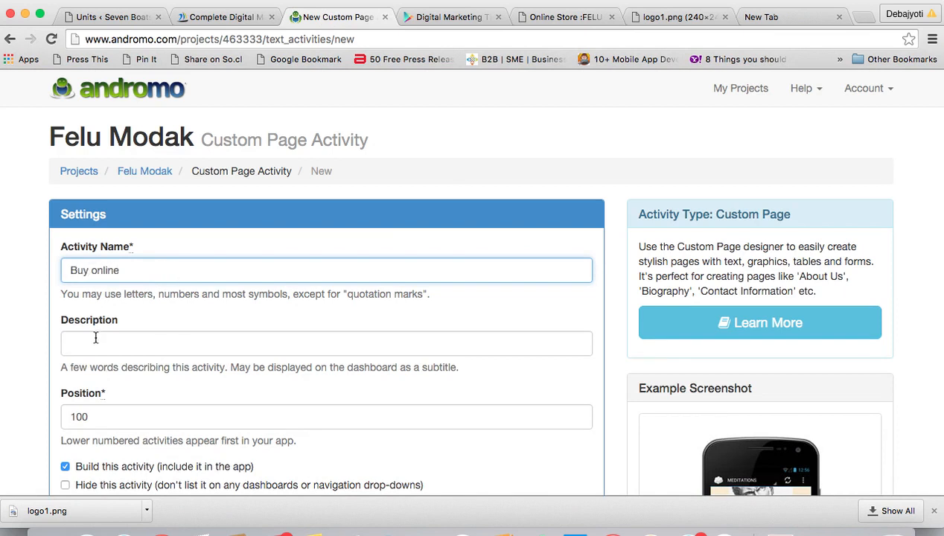
scroll(111, 252, down, 5)
double_click(97, 197)
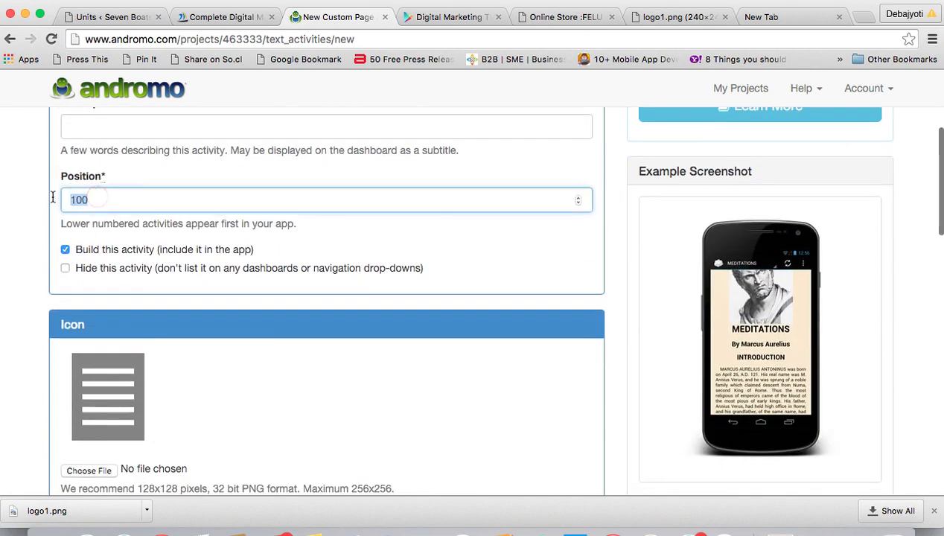
text(200)
Paste the copied sweets listing into the custom page's details and save the activity.
scroll(280, 321, down, 4)
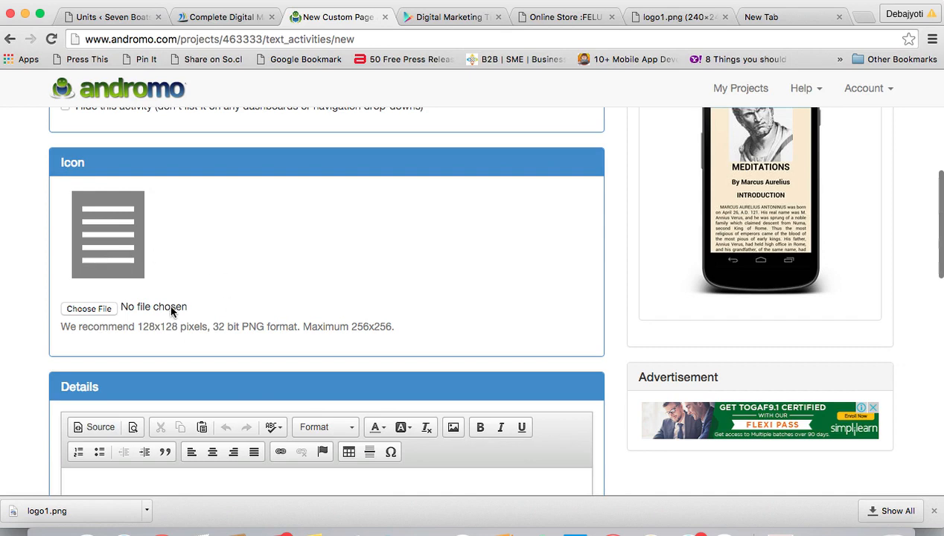
scroll(298, 333, down, 7)
click(152, 222)
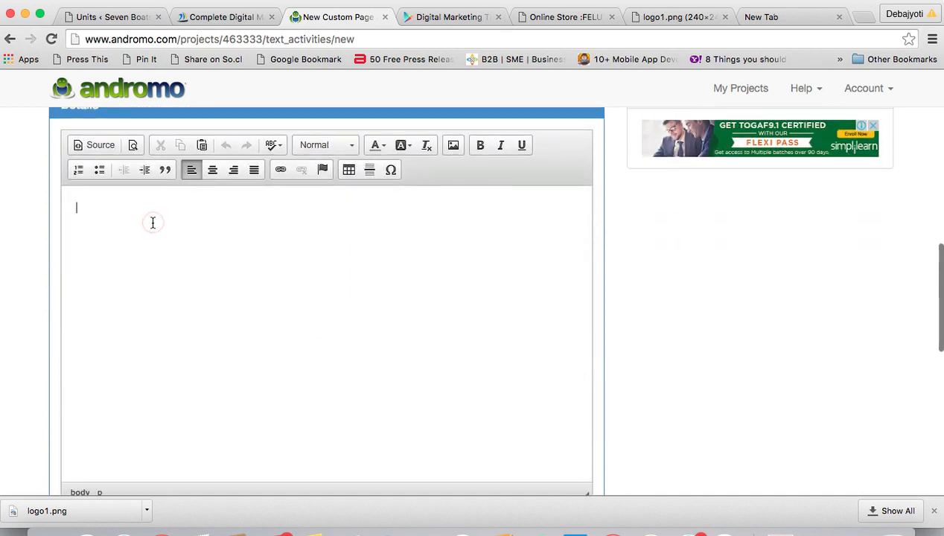
key(super+v)
scroll(437, 337, up, 1)
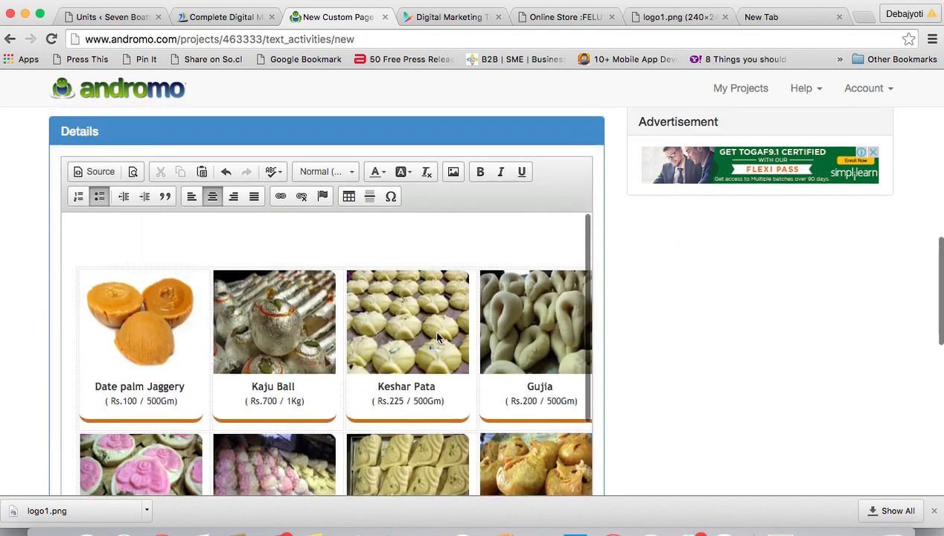
scroll(437, 337, down, 10)
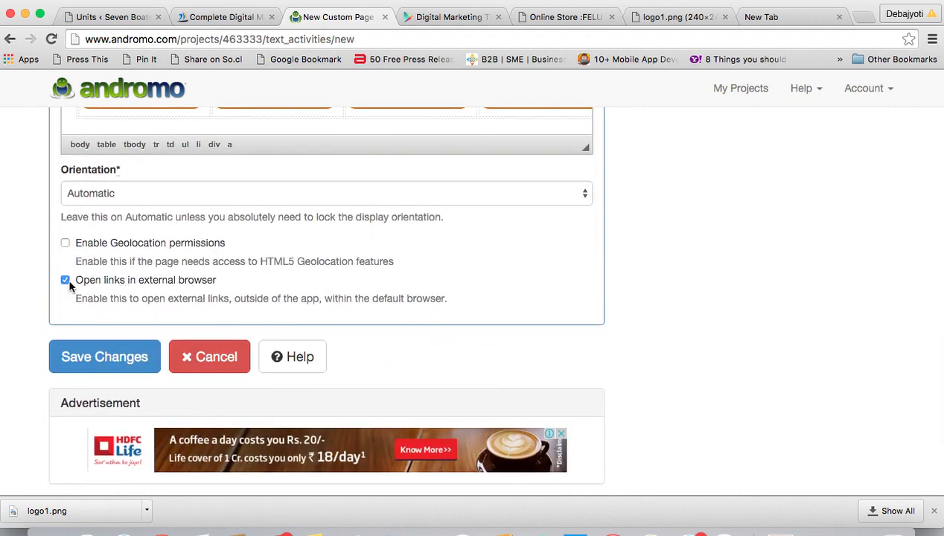
click(103, 359)
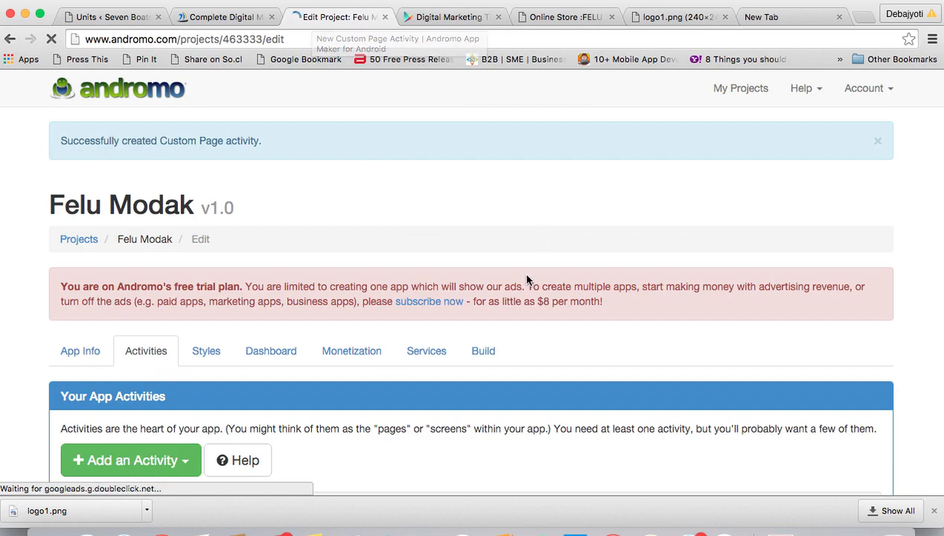
Look through the activity types available to add, from About to YouTube, without adding another activity.
scroll(526, 280, down, 5)
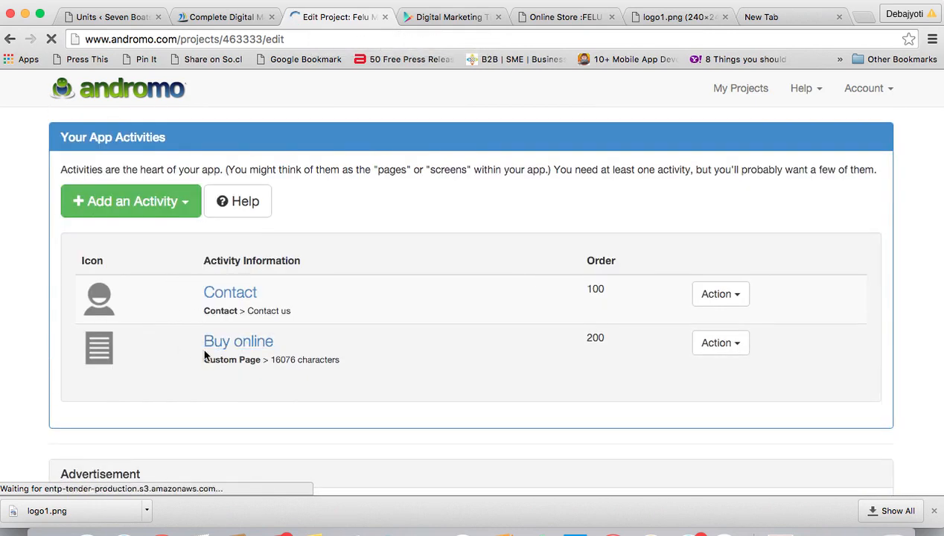
click(188, 206)
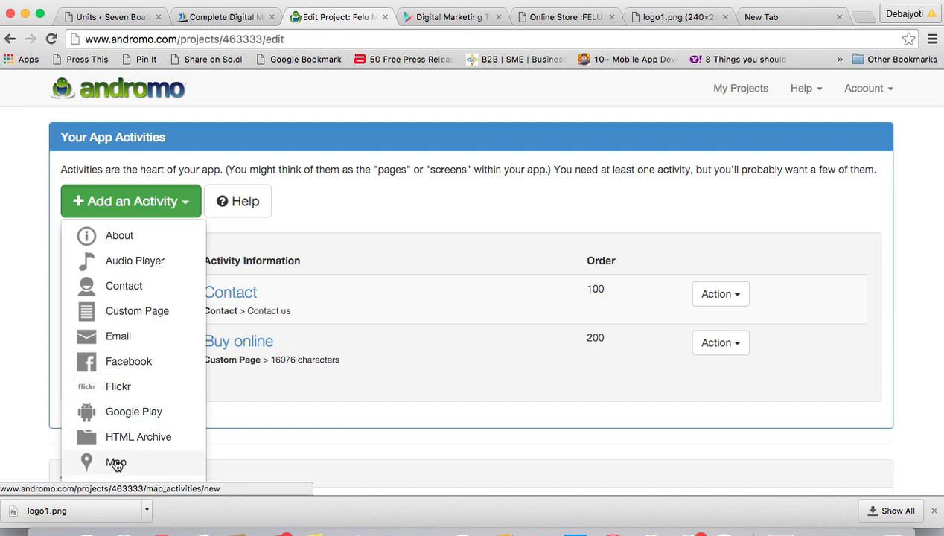
scroll(136, 311, down, 3)
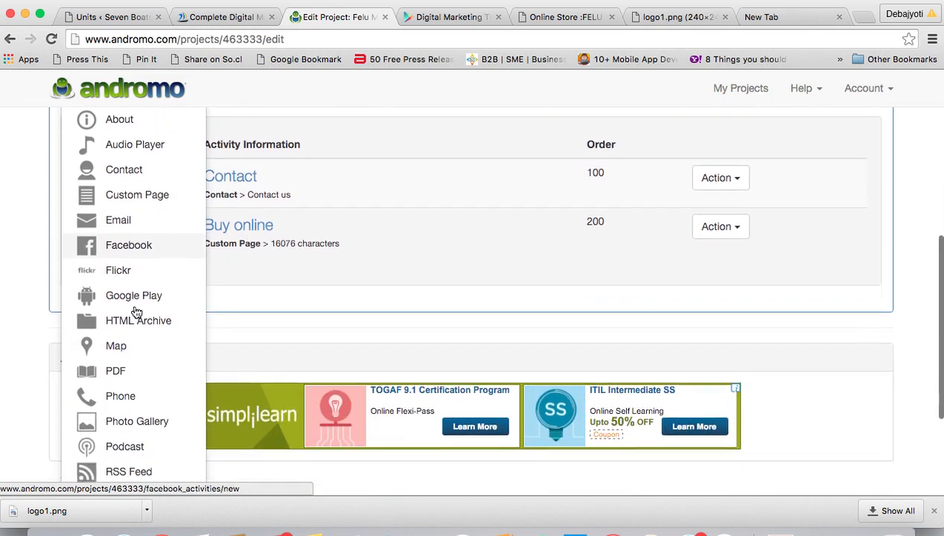
scroll(136, 312, down, 1)
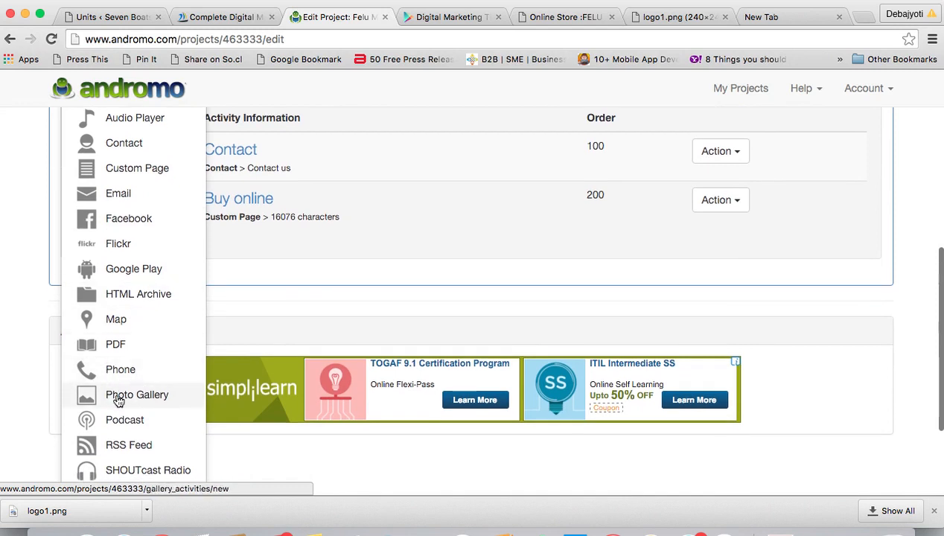
scroll(137, 401, down, 3)
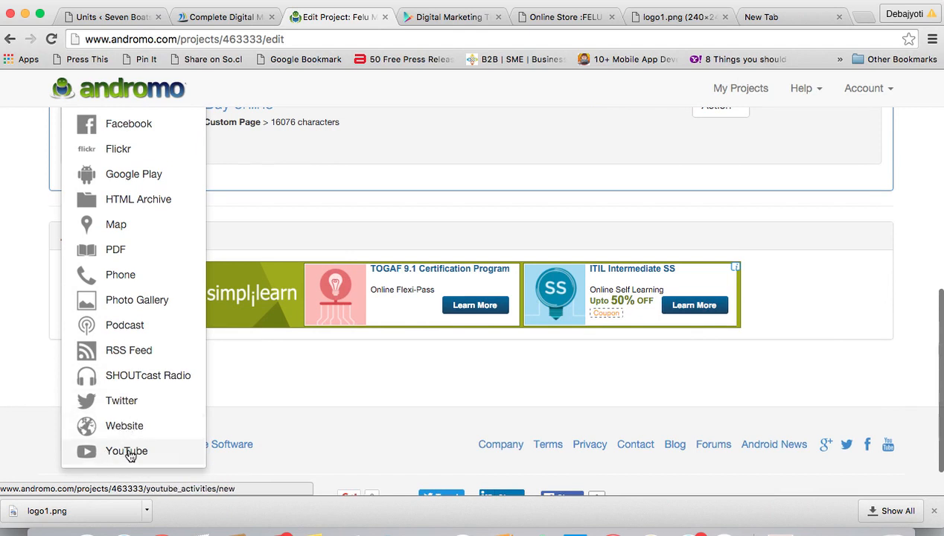
scroll(142, 320, down, 1)
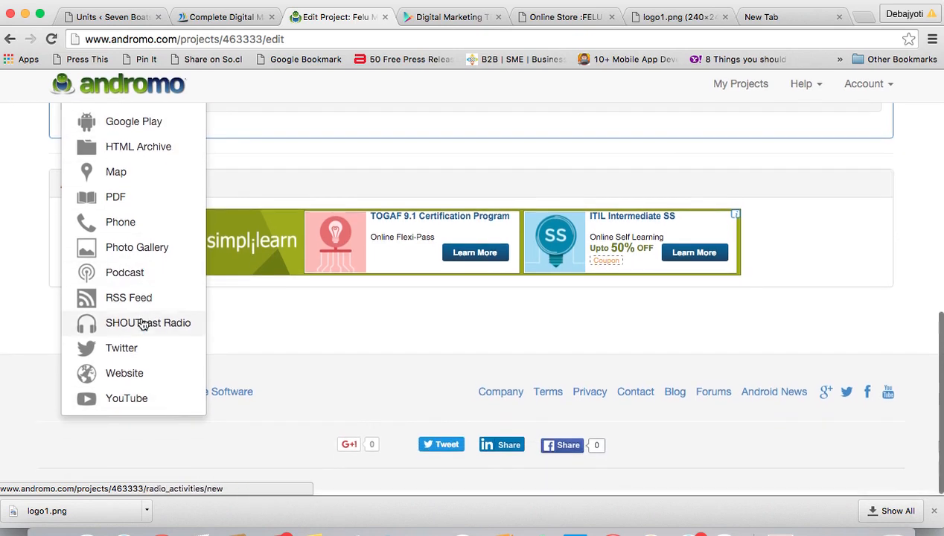
scroll(143, 324, up, 3)
scroll(142, 323, up, 3)
scroll(143, 322, down, 10)
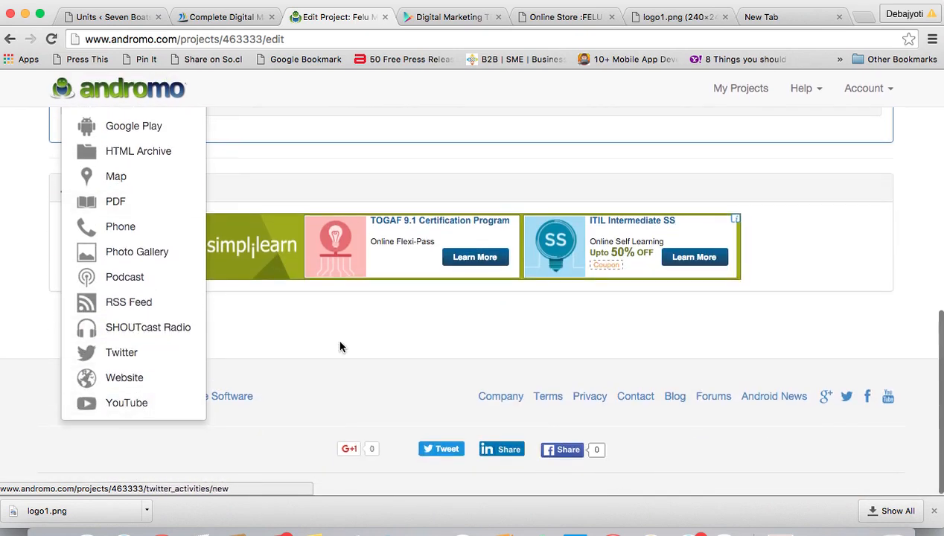
click(325, 327)
scroll(298, 313, up, 2)
scroll(253, 278, up, 5)
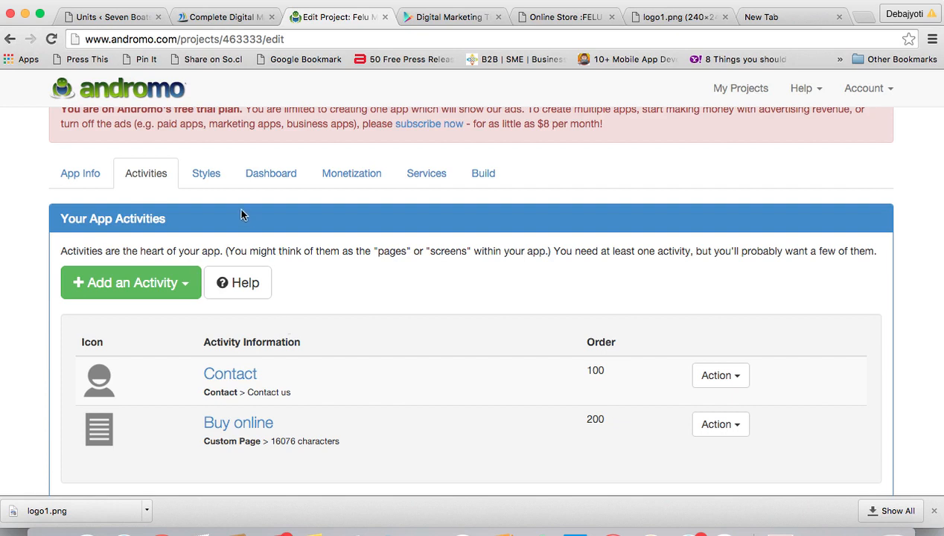
Review the app's style settings for colors, action bar and logo image, comparing the logo placement with the Seven Boats app screenshot on Google Play.
click(206, 177)
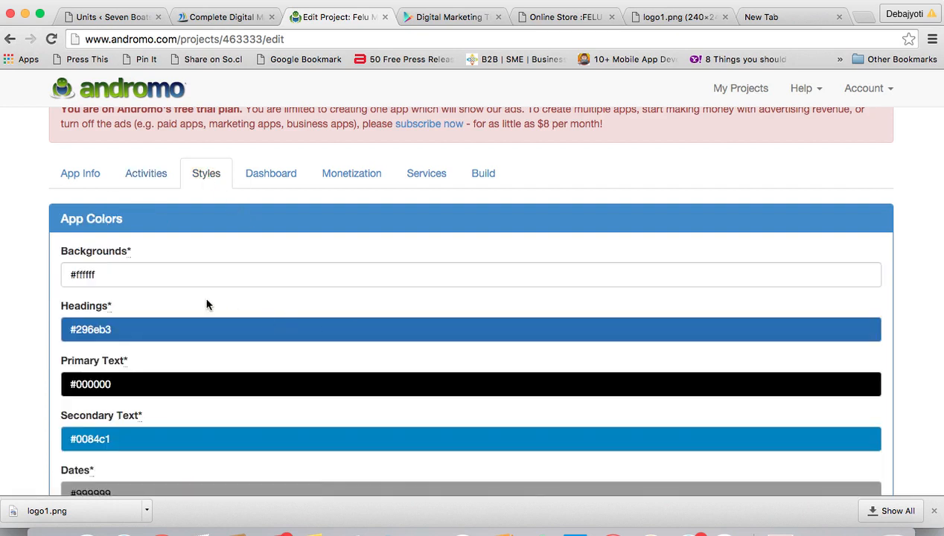
scroll(176, 414, down, 5)
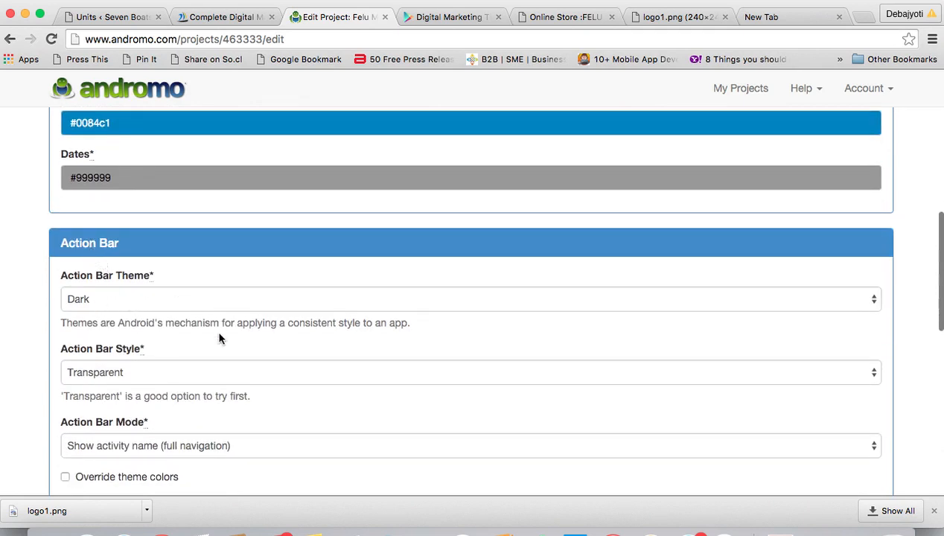
scroll(265, 403, down, 5)
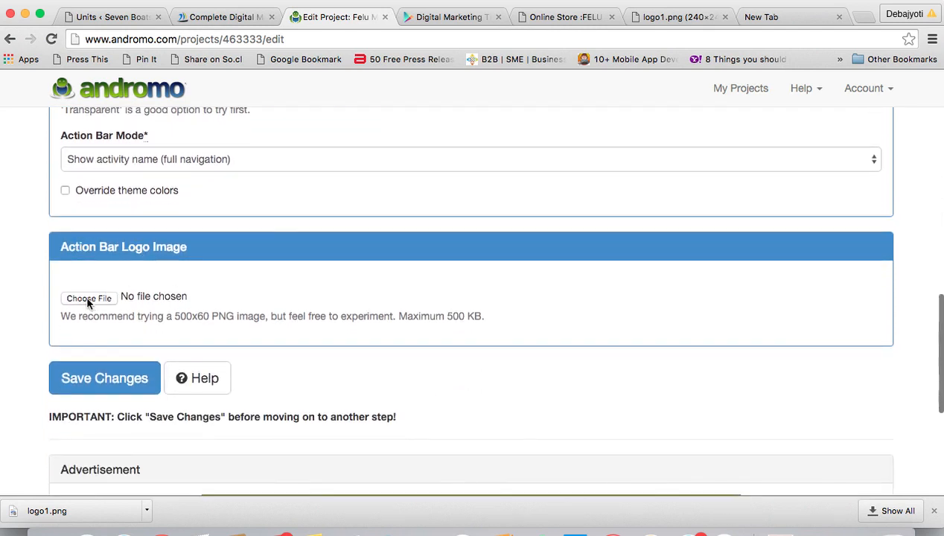
click(454, 17)
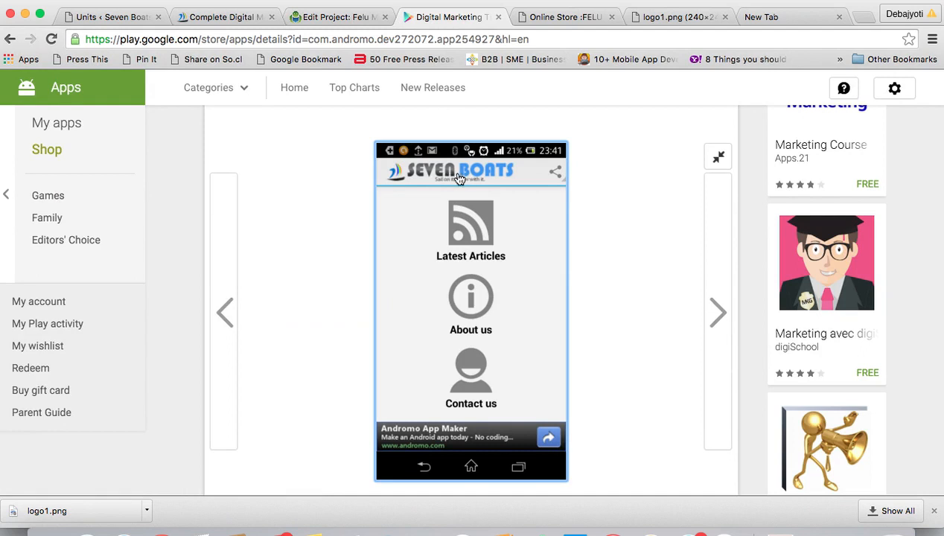
click(312, 22)
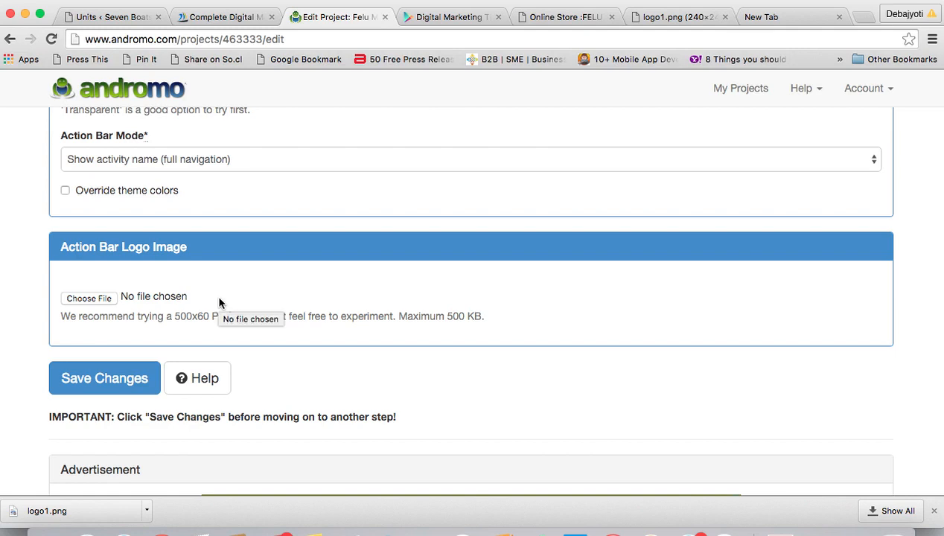
scroll(219, 302, up, 15)
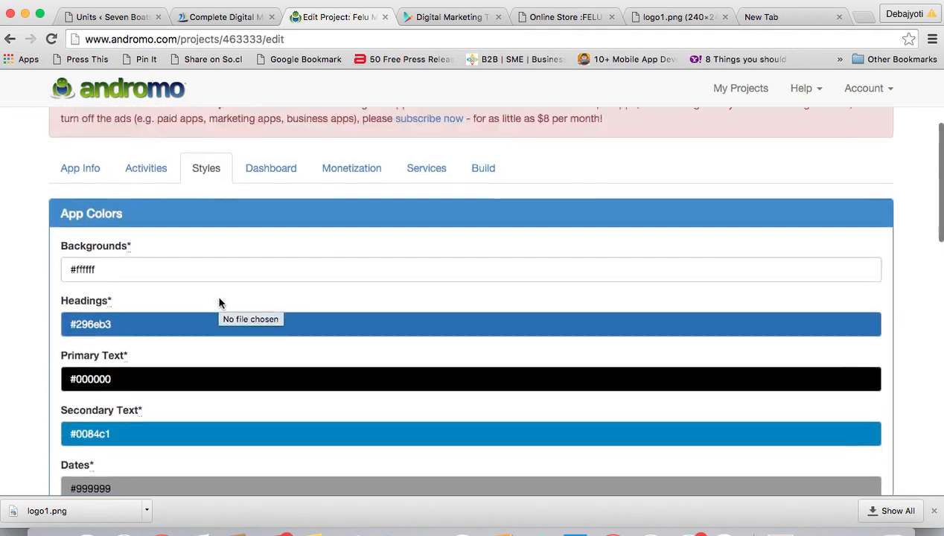
scroll(219, 302, down, 15)
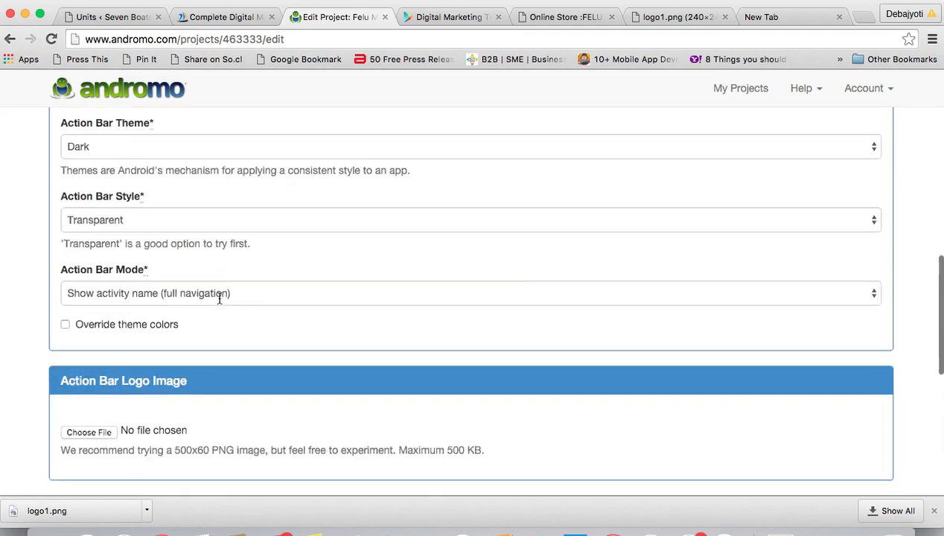
scroll(219, 303, up, 15)
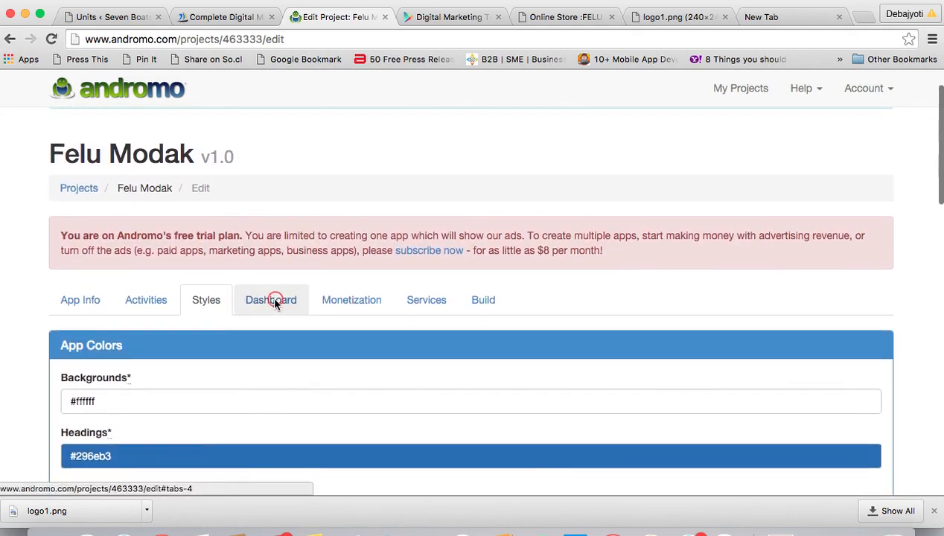
Compare the example dashboard layouts and set the app's dashboard type to Gallery.
click(272, 299)
scroll(421, 404, down, 5)
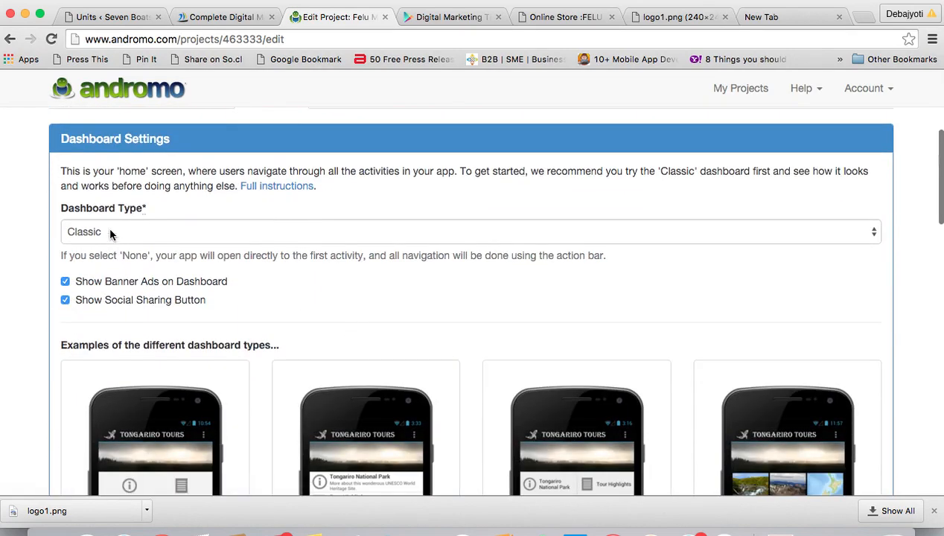
scroll(413, 447, down, 3)
scroll(163, 224, up, 1)
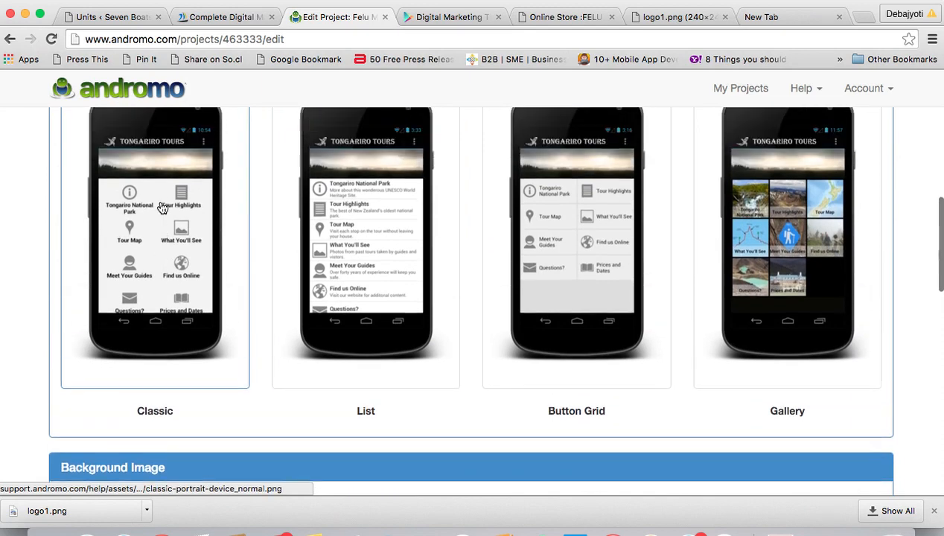
click(354, 283)
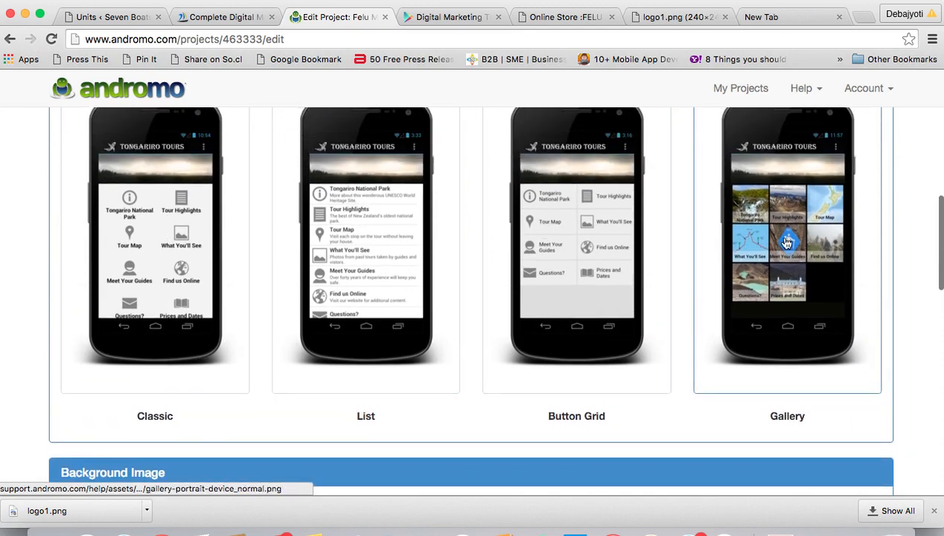
scroll(770, 276, down, 3)
scroll(770, 276, up, 2)
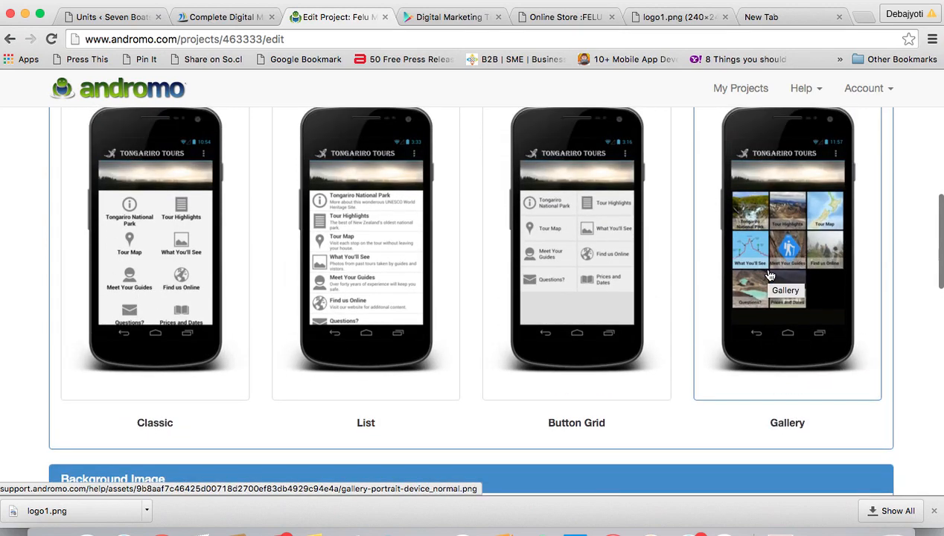
scroll(770, 276, down, 3)
scroll(770, 276, up, 10)
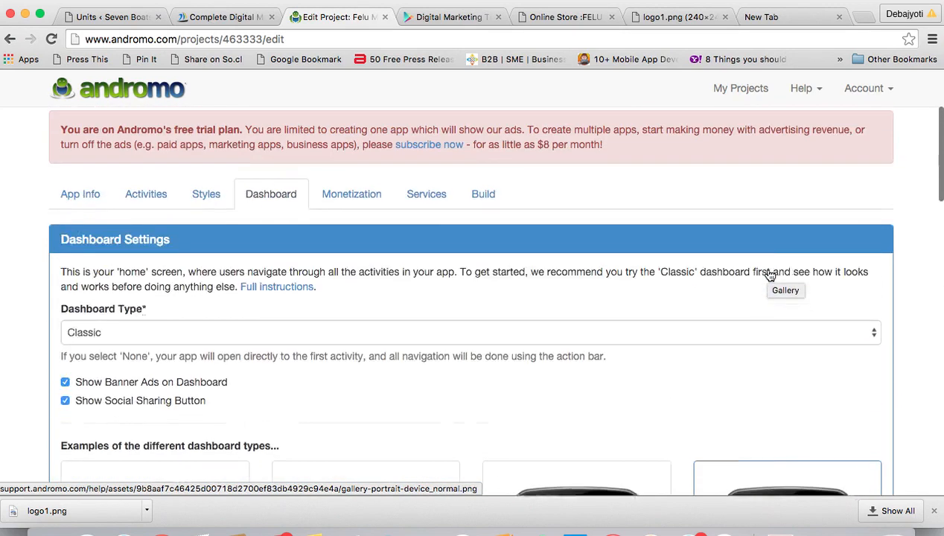
click(453, 368)
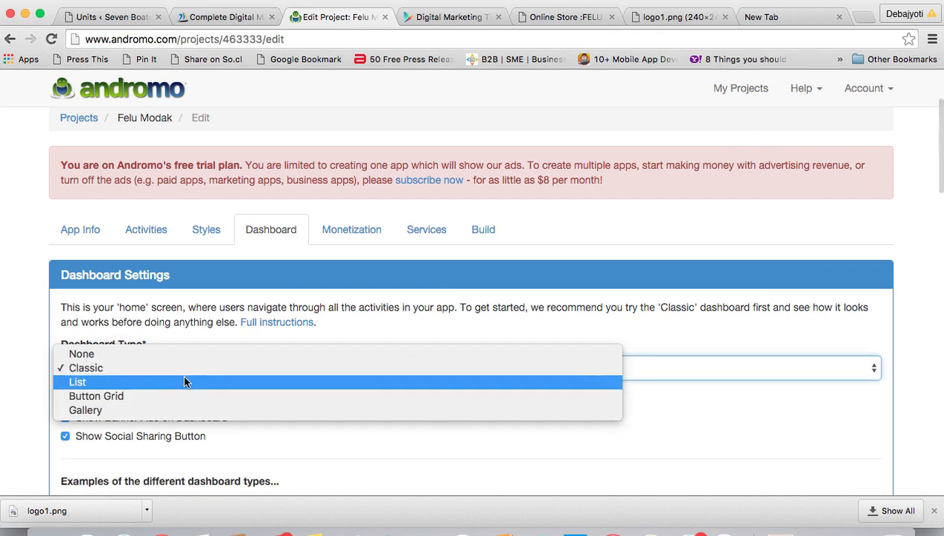
click(84, 409)
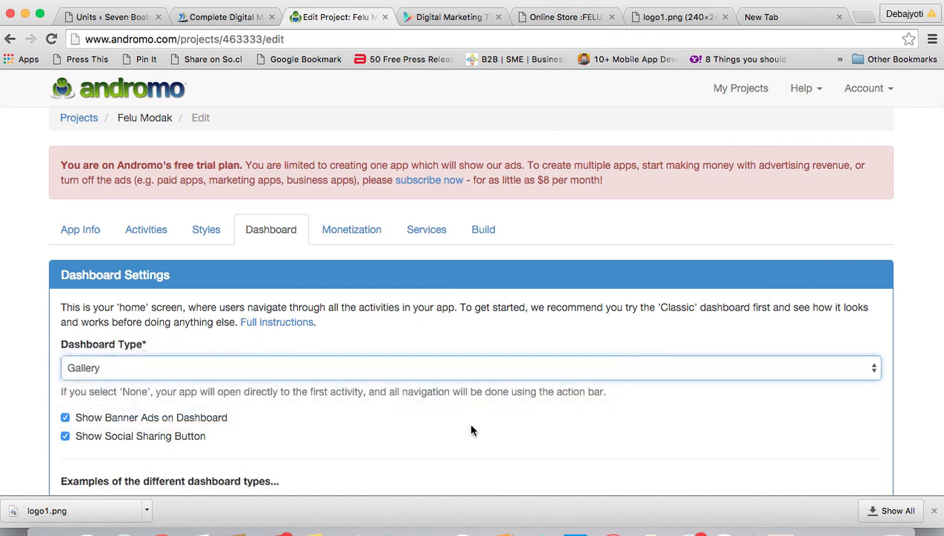
Turn off banner ads on the app's dashboard.
scroll(461, 436, down, 3)
scroll(460, 440, down, 1)
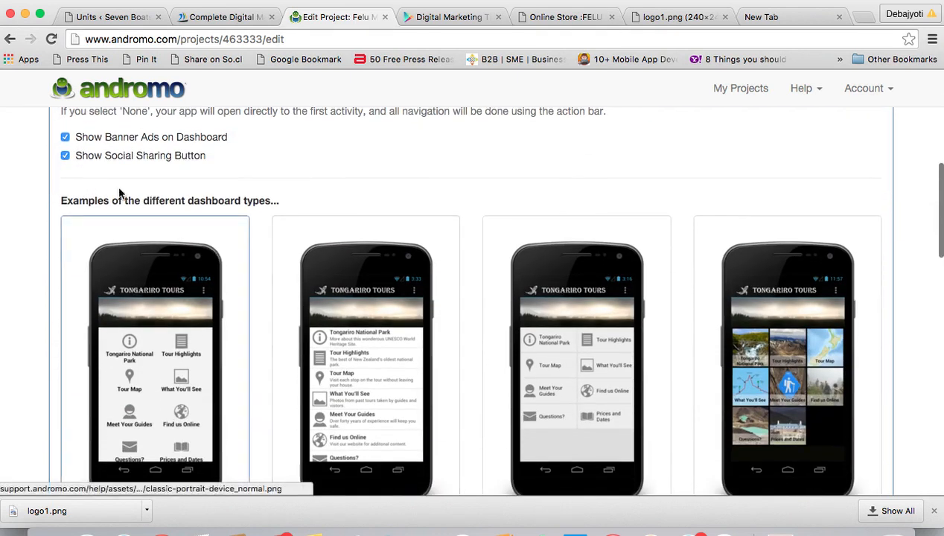
click(64, 156)
Examine the dashboard's background image size limits, tiling options and header settings, checking the Seven Boats app screenshot on Google Play for reference.
scroll(392, 248, down, 10)
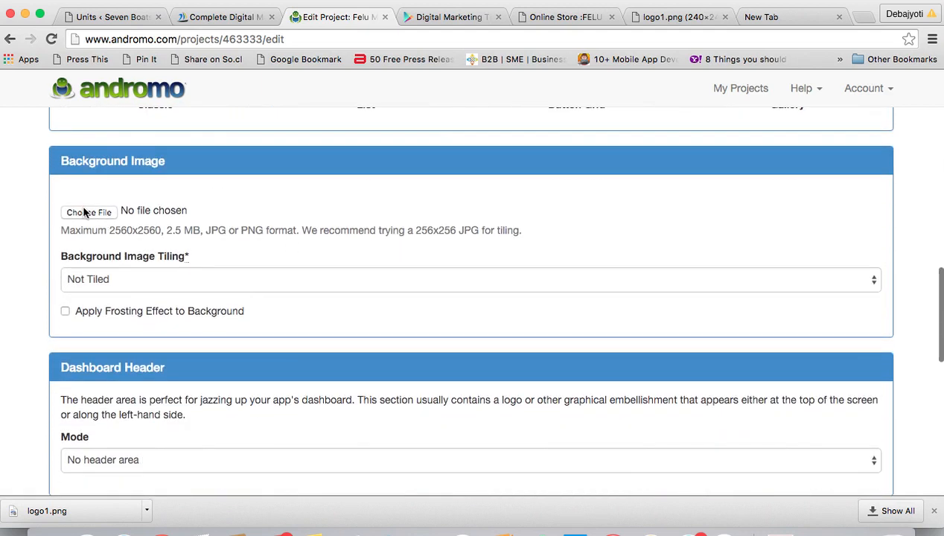
click(432, 17)
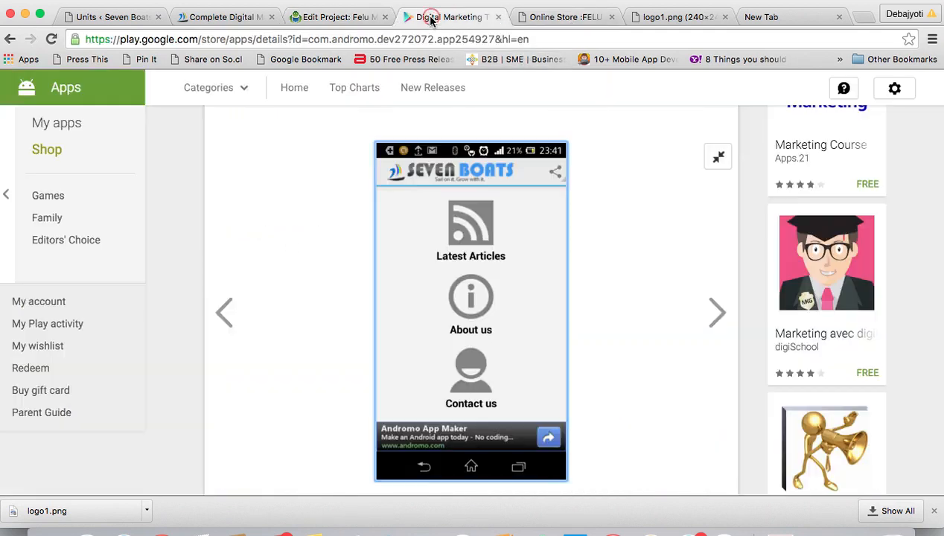
click(326, 18)
scroll(282, 375, down, 2)
scroll(282, 376, up, 2)
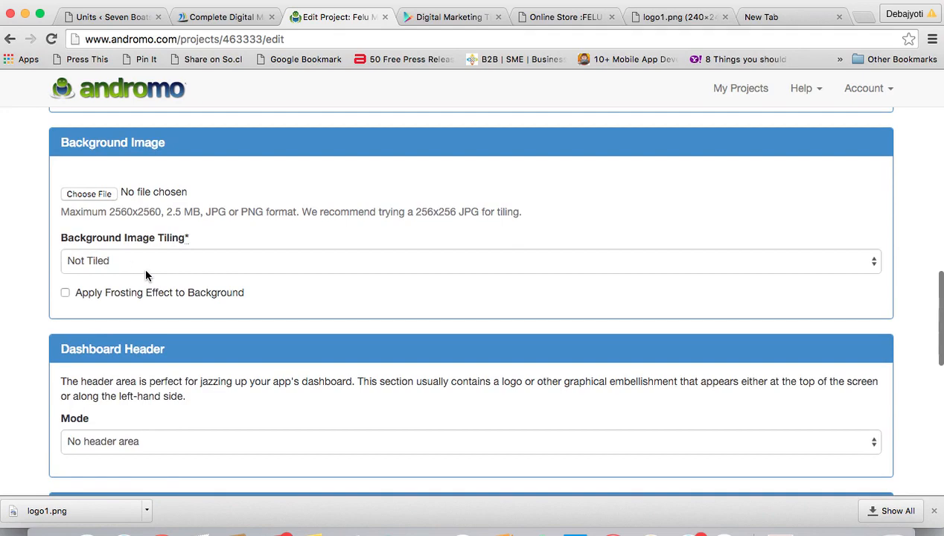
scroll(145, 275, down, 10)
scroll(145, 275, down, 3)
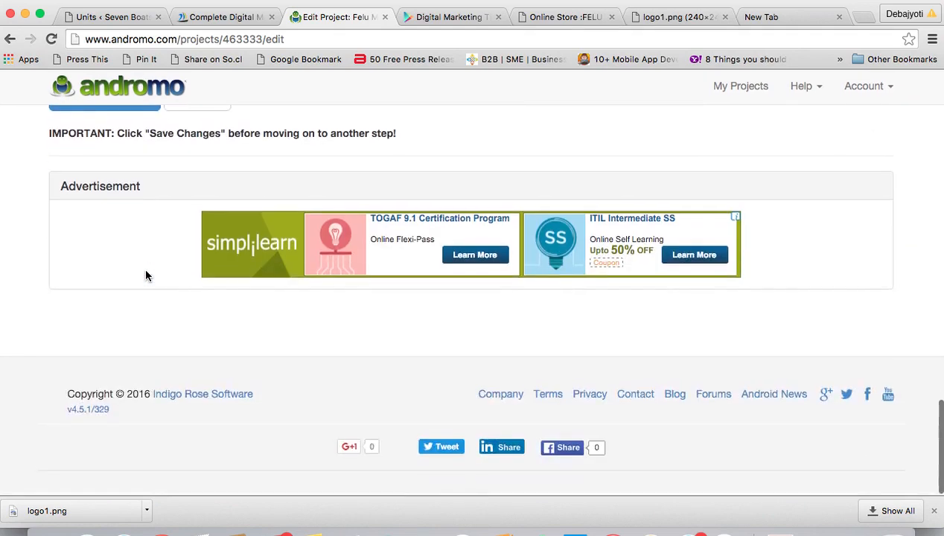
scroll(146, 276, up, 12)
scroll(146, 276, up, 4)
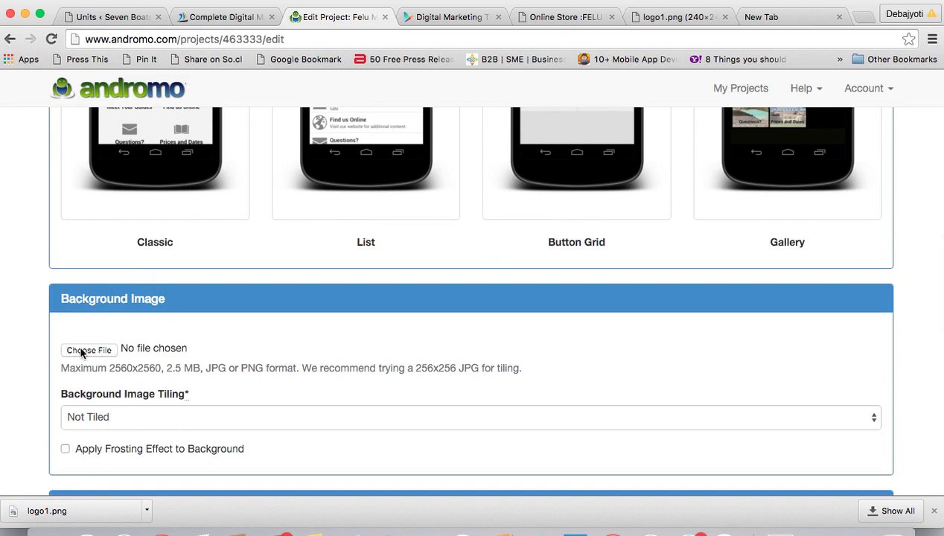
click(161, 419)
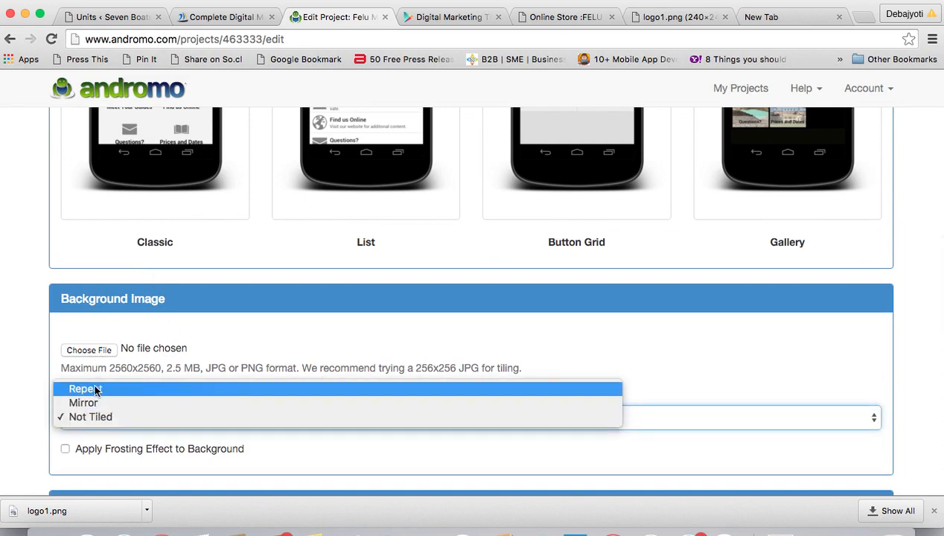
click(30, 372)
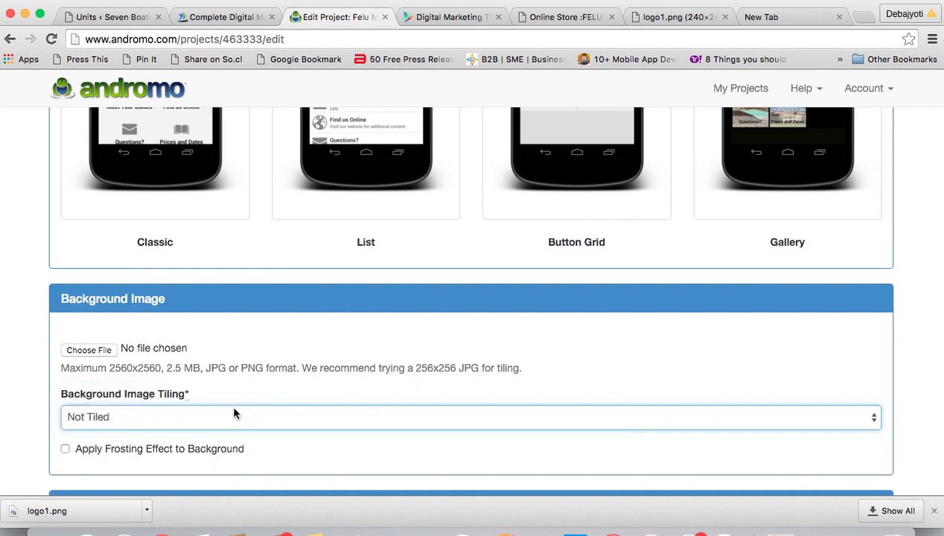
drag(109, 367, 169, 371)
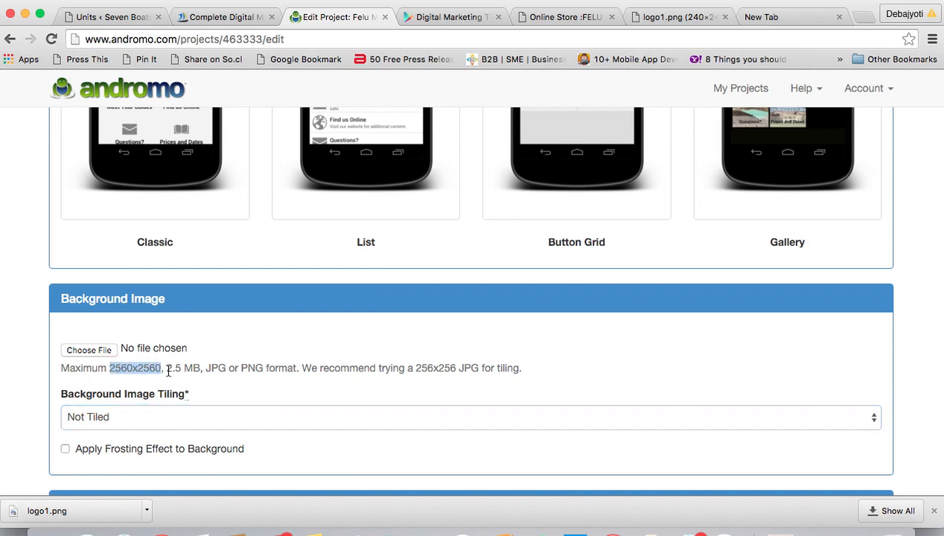
click(137, 423)
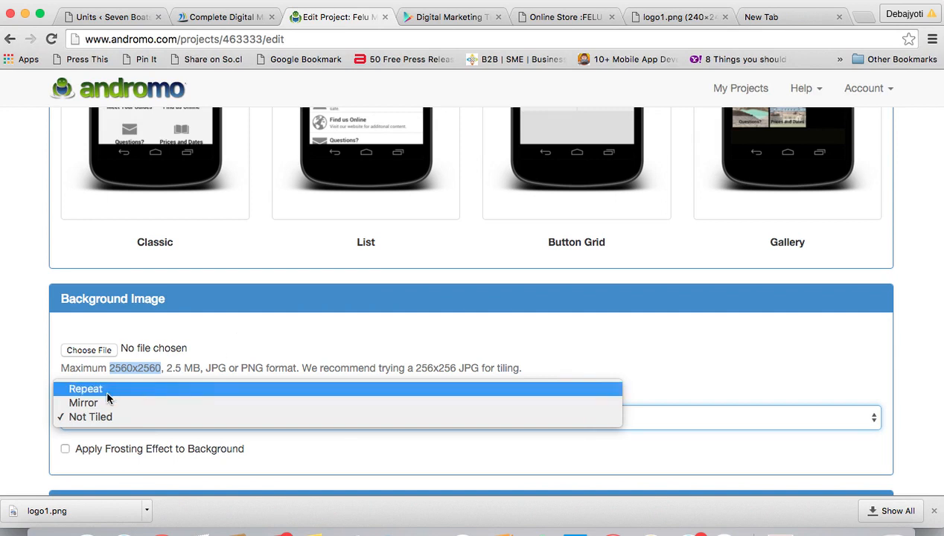
click(254, 333)
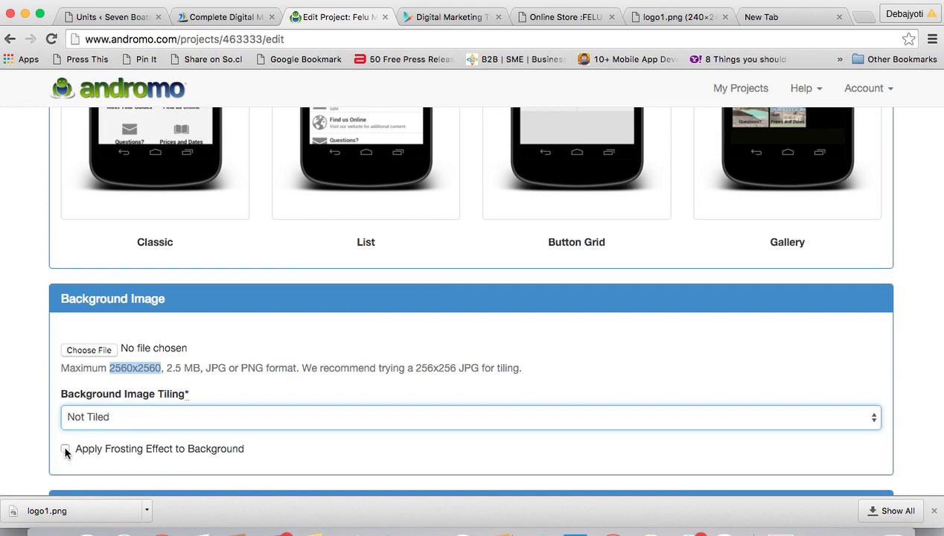
Save the dashboard changes and check the updated dashboard settings.
scroll(309, 383, down, 10)
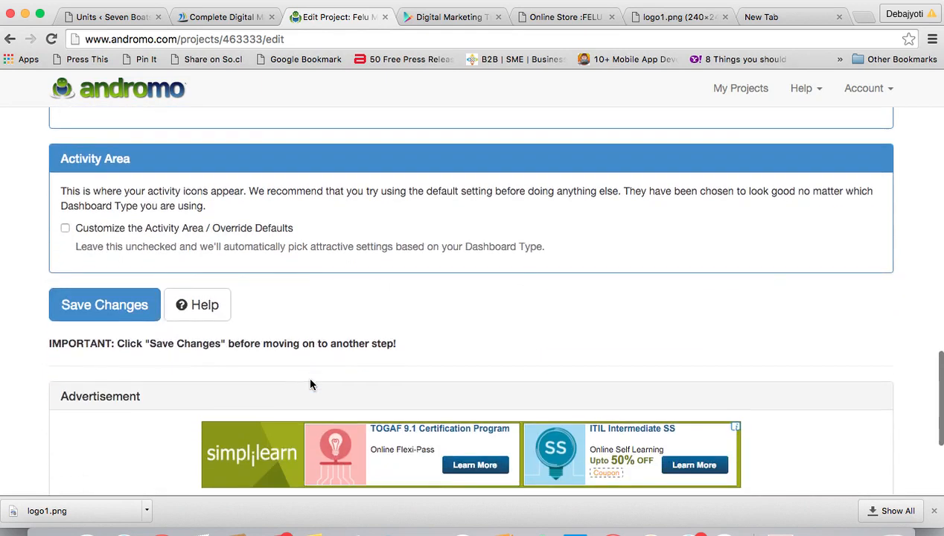
click(91, 283)
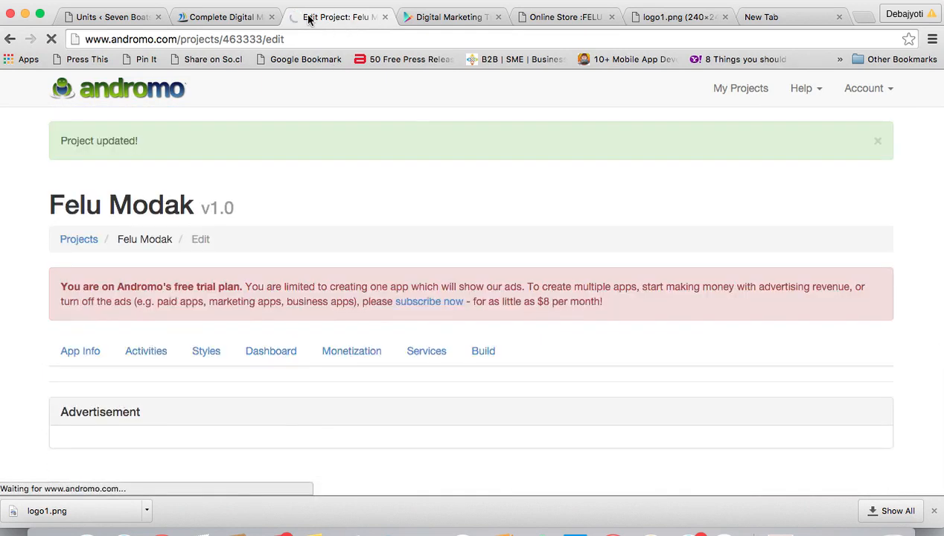
scroll(435, 295, down, 5)
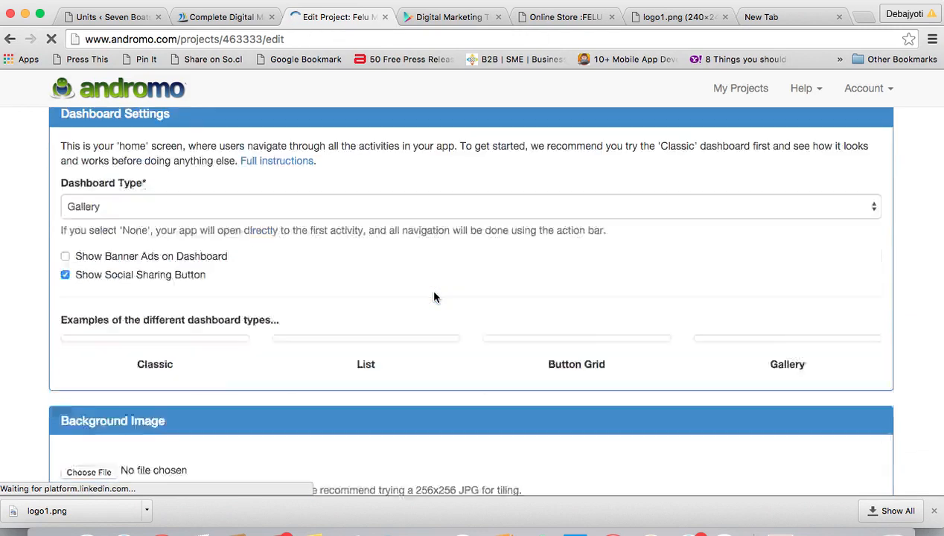
scroll(436, 297, down, 2)
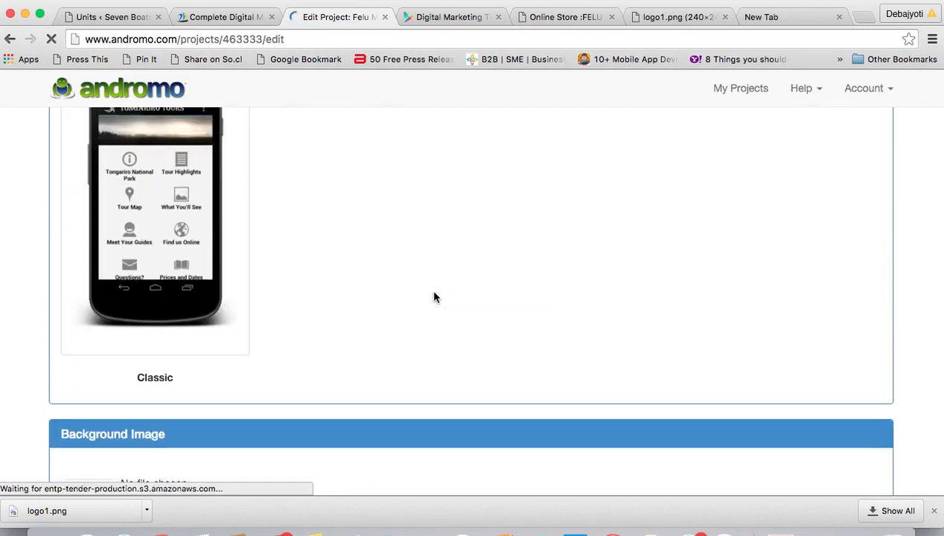
scroll(436, 297, up, 10)
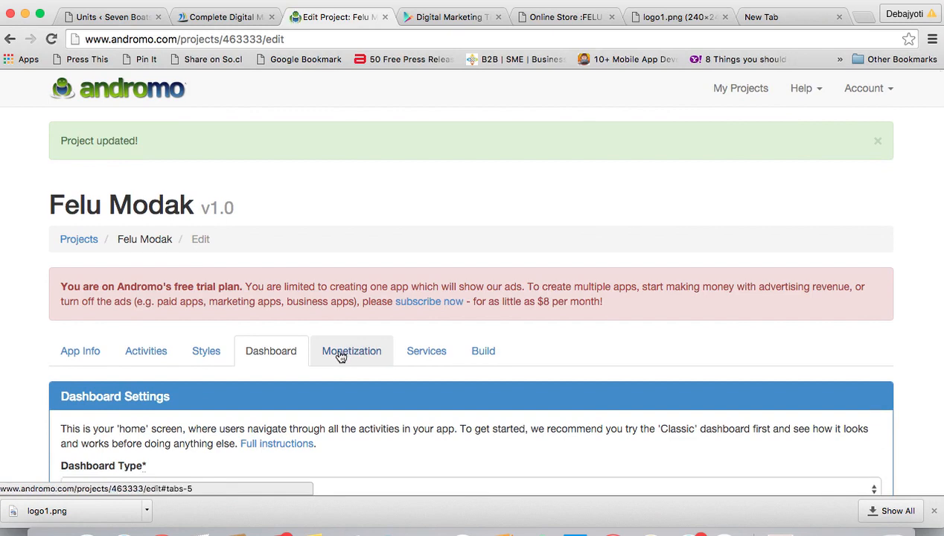
Examine the monetization options for the app, from the AdMob to Tapgage ad networks, interstitial ad settings and free-plan restrictions.
click(341, 356)
scroll(432, 425, down, 5)
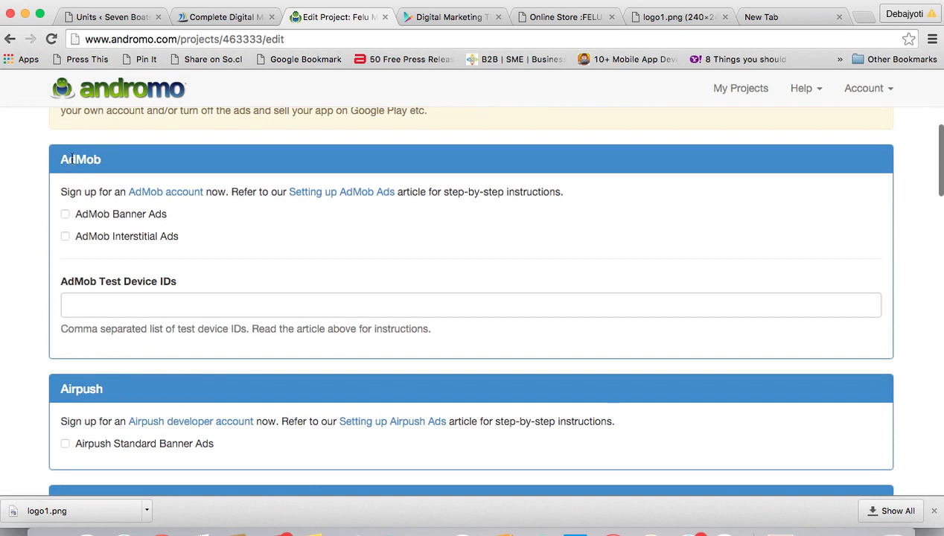
drag(105, 161, 64, 162)
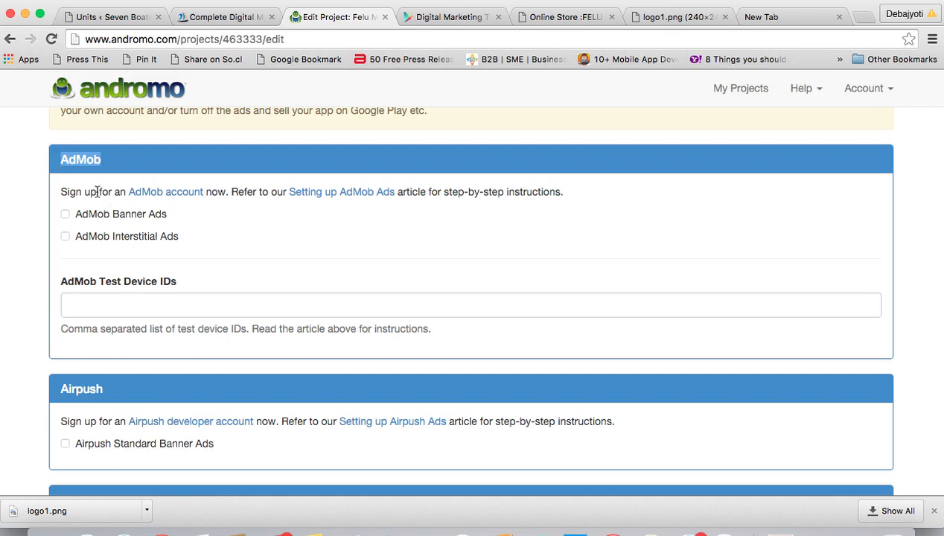
scroll(178, 274, down, 5)
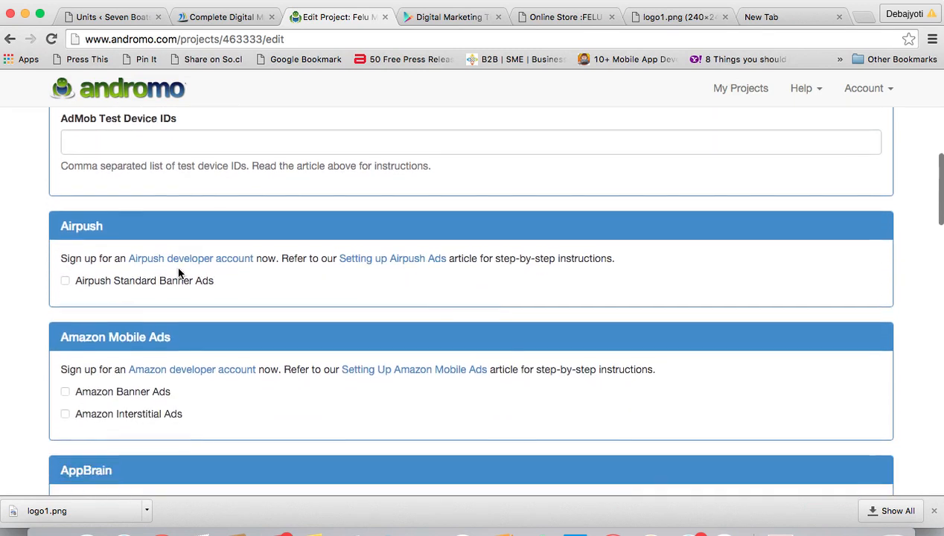
scroll(164, 268, down, 2)
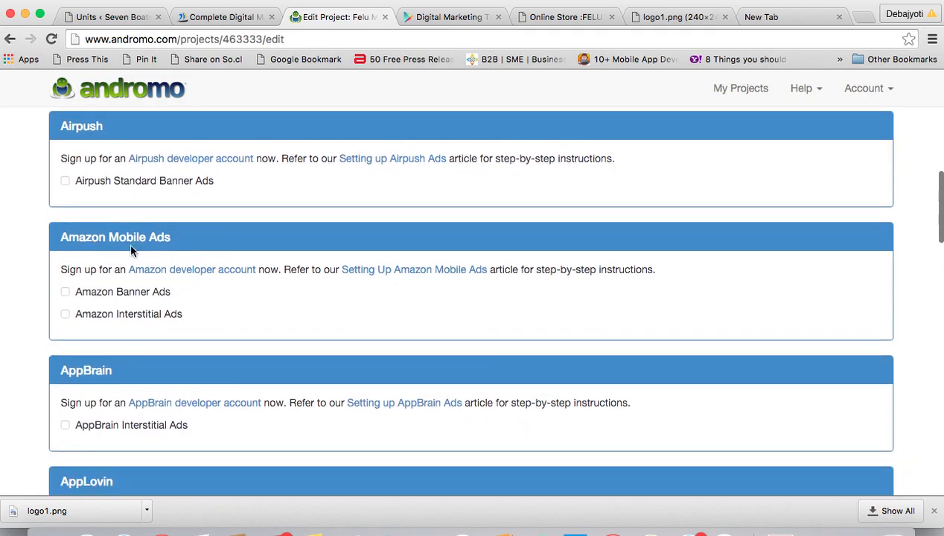
scroll(224, 313, down, 3)
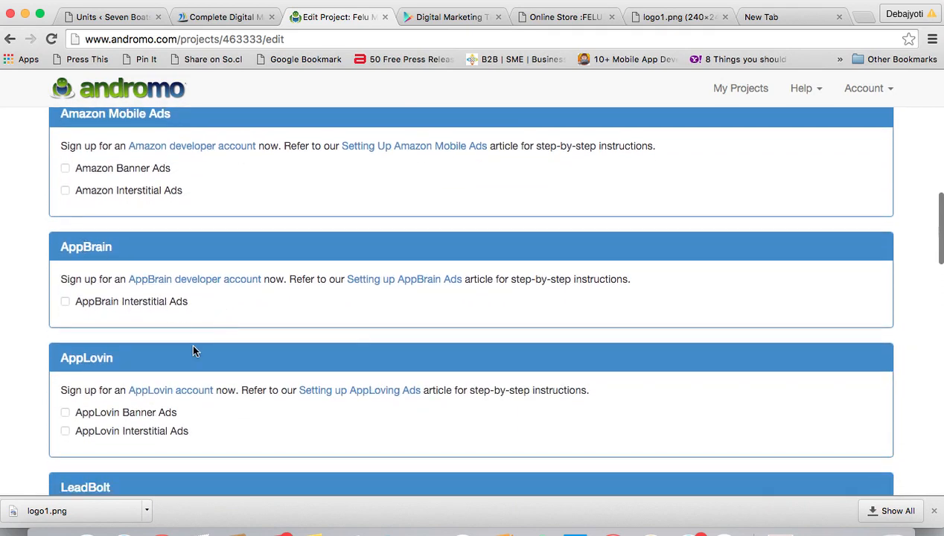
scroll(193, 351, down, 3)
scroll(202, 313, down, 4)
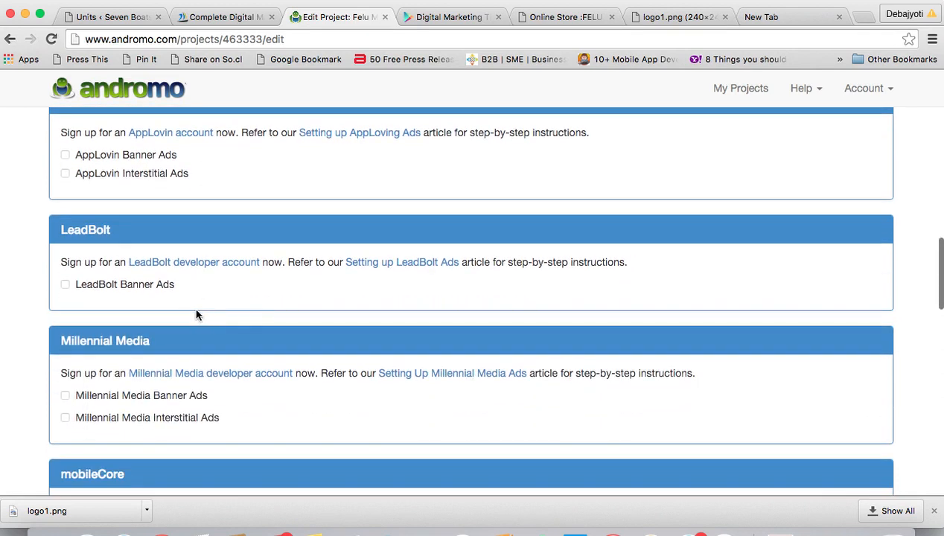
scroll(206, 321, down, 4)
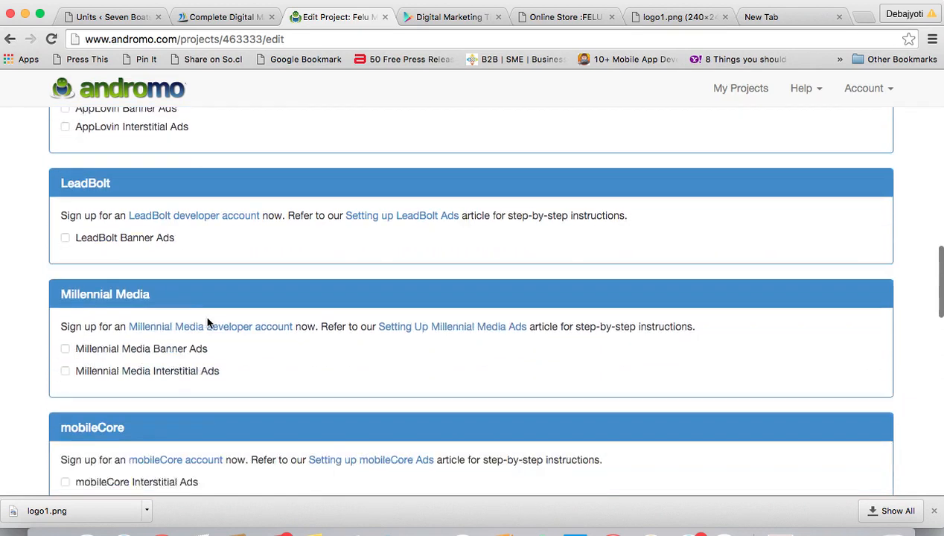
scroll(194, 320, down, 3)
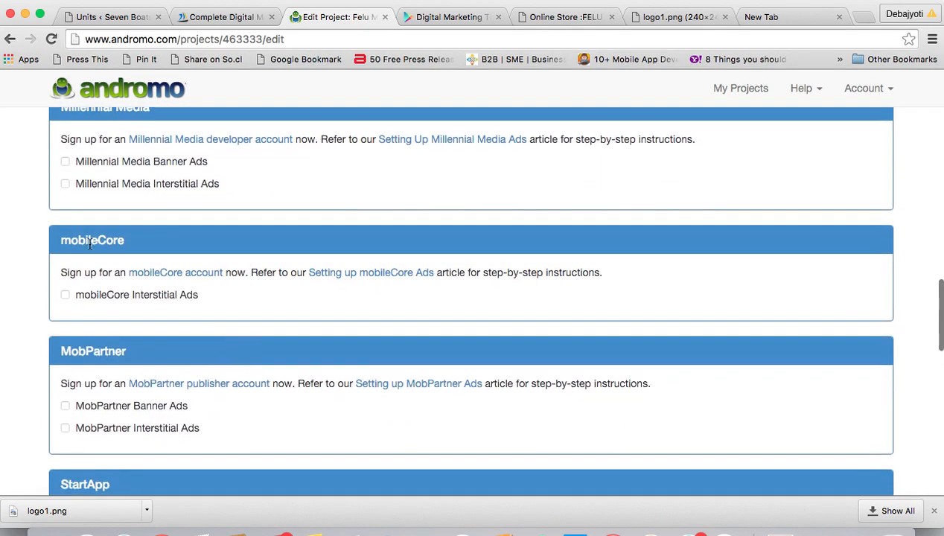
scroll(203, 297, down, 3)
scroll(173, 317, down, 4)
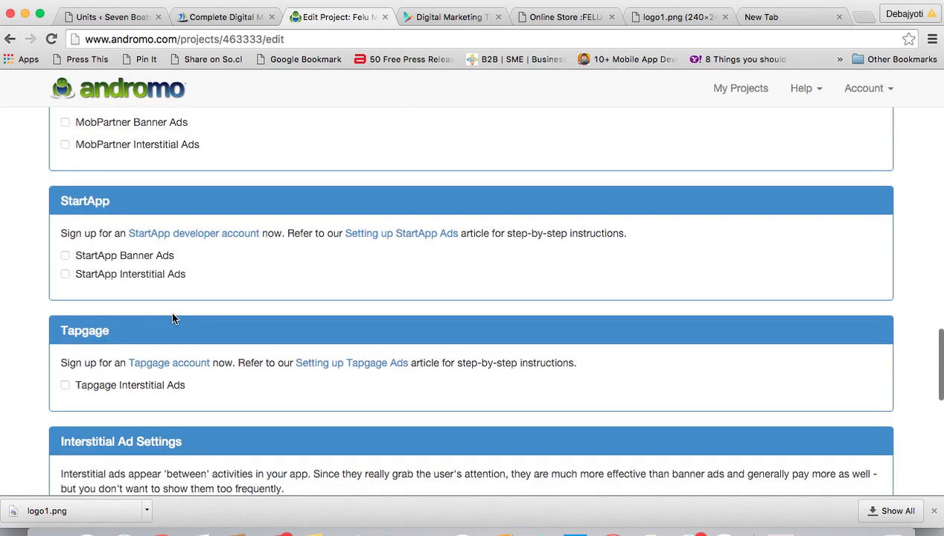
scroll(167, 247, down, 4)
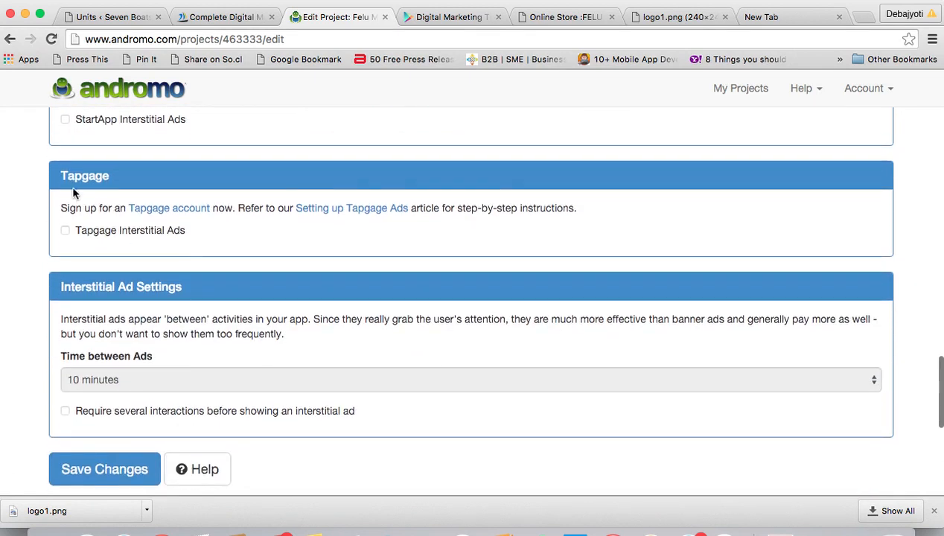
scroll(183, 254, down, 2)
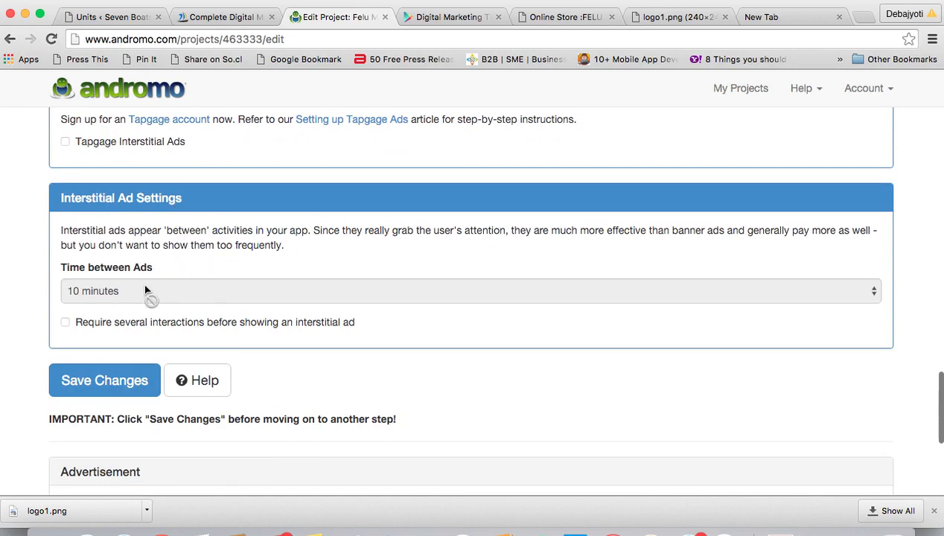
scroll(168, 222, up, 12)
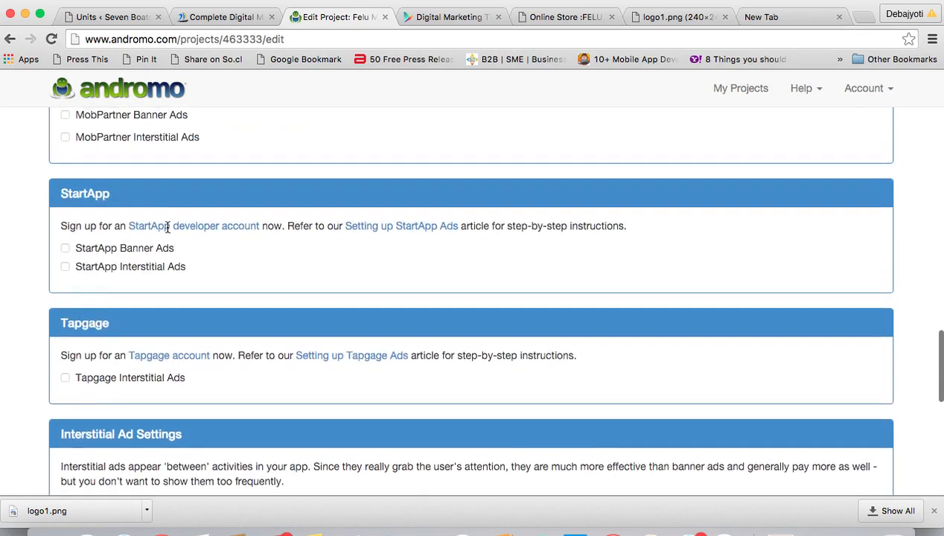
scroll(168, 227, up, 15)
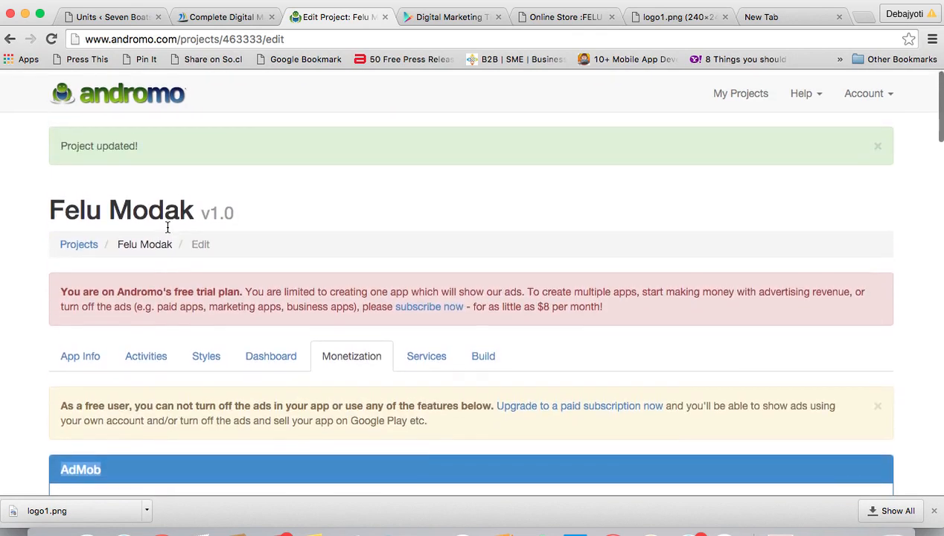
scroll(168, 227, down, 3)
scroll(168, 227, up, 4)
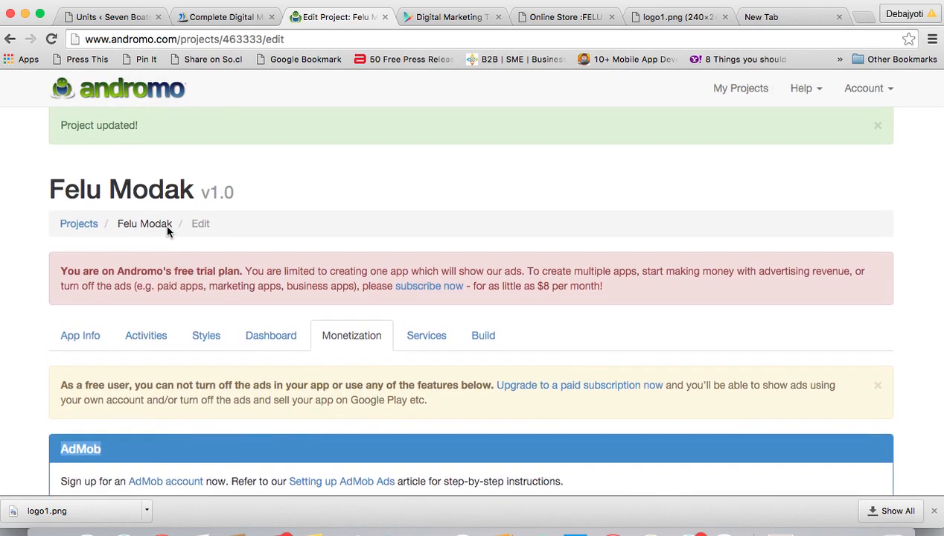
Enable Google App Analytics in the app's services and check the expected analytics code format, leaving the code blank.
scroll(167, 232, down, 2)
click(428, 256)
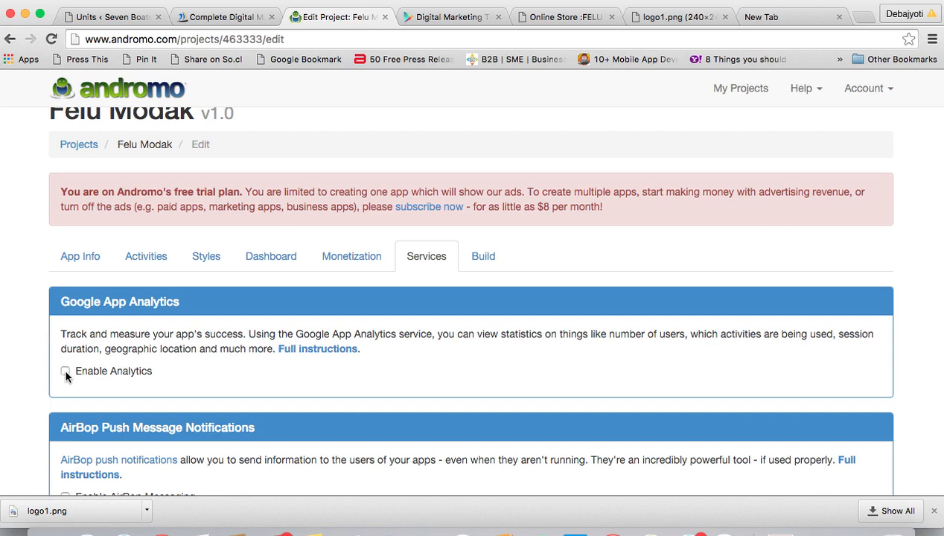
click(65, 373)
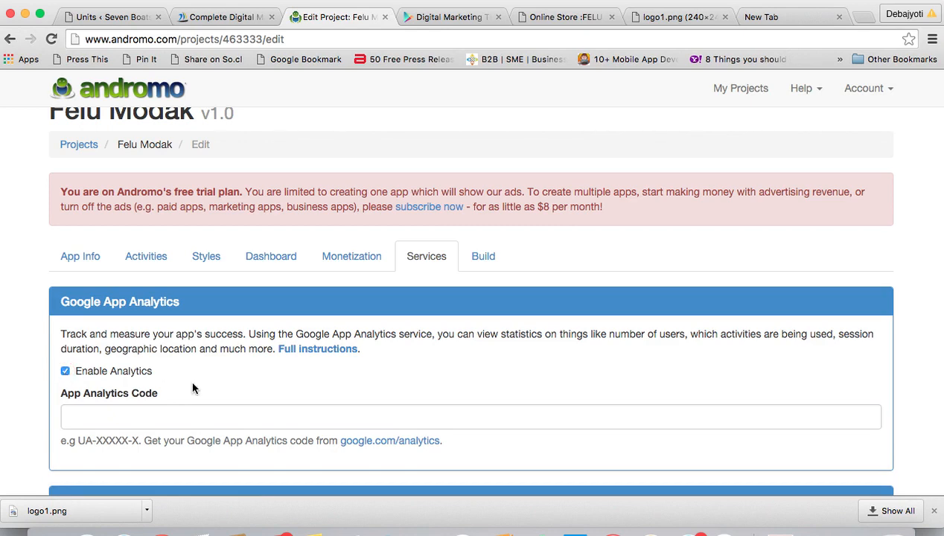
click(78, 416)
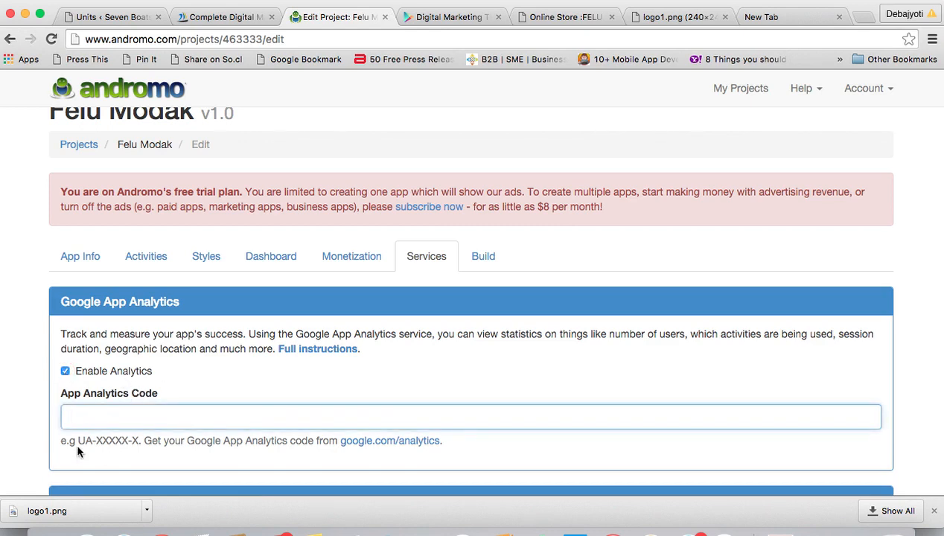
drag(79, 439, 132, 440)
click(149, 417)
scroll(335, 357, down, 5)
scroll(342, 368, down, 1)
scroll(342, 367, up, 5)
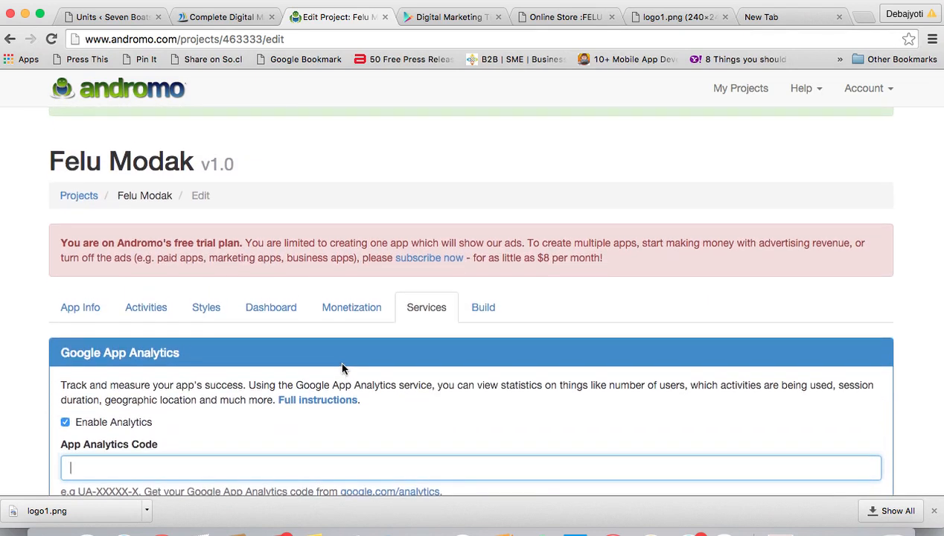
Start building the Felu Modak app and check its build status in the project list.
click(483, 308)
scroll(474, 388, down, 3)
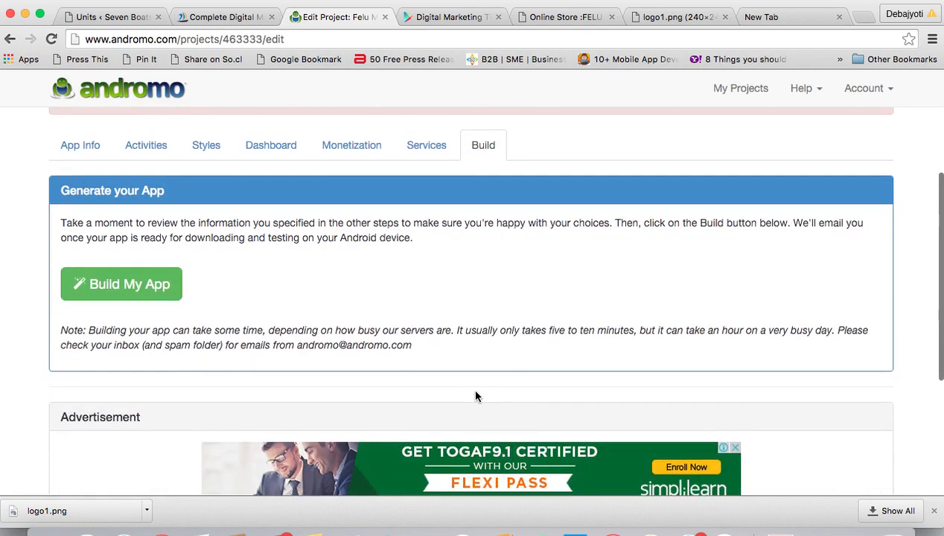
click(131, 287)
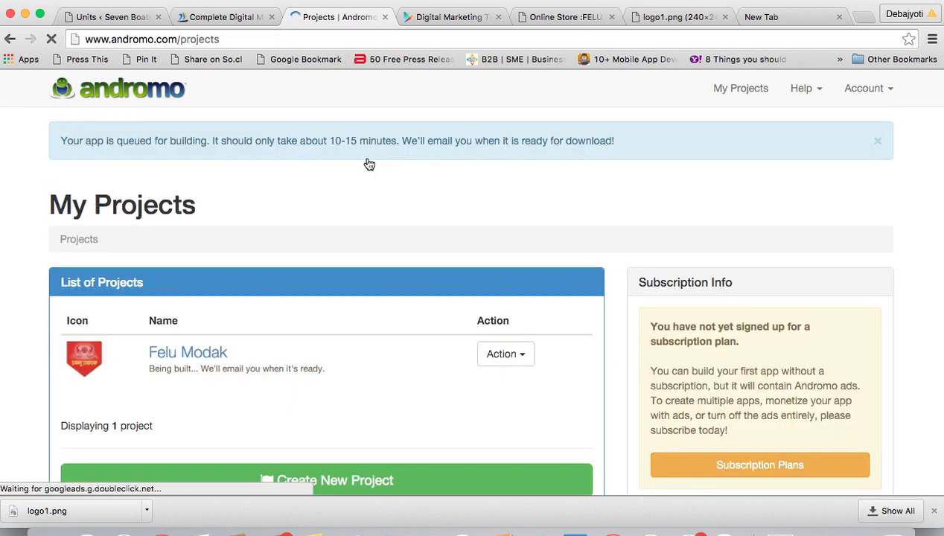
scroll(382, 312, down, 5)
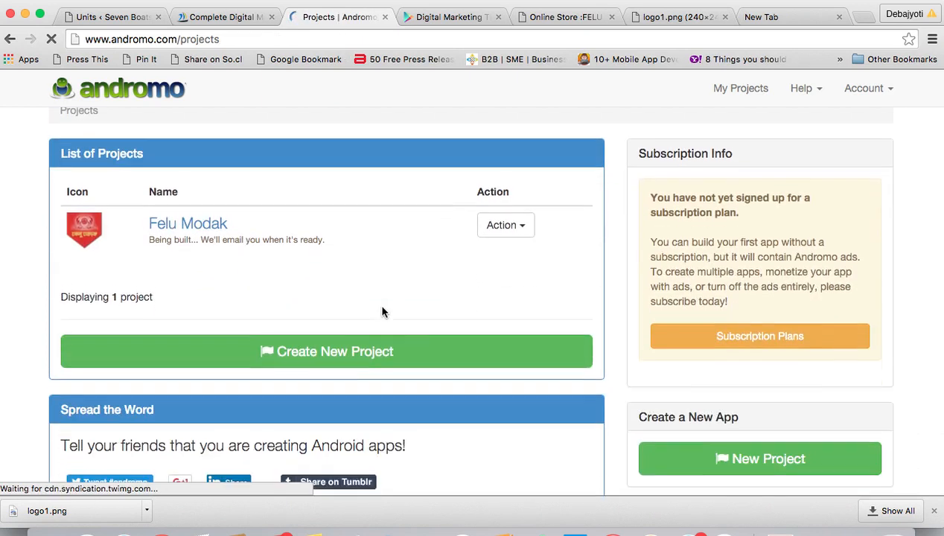
scroll(382, 312, up, 2)
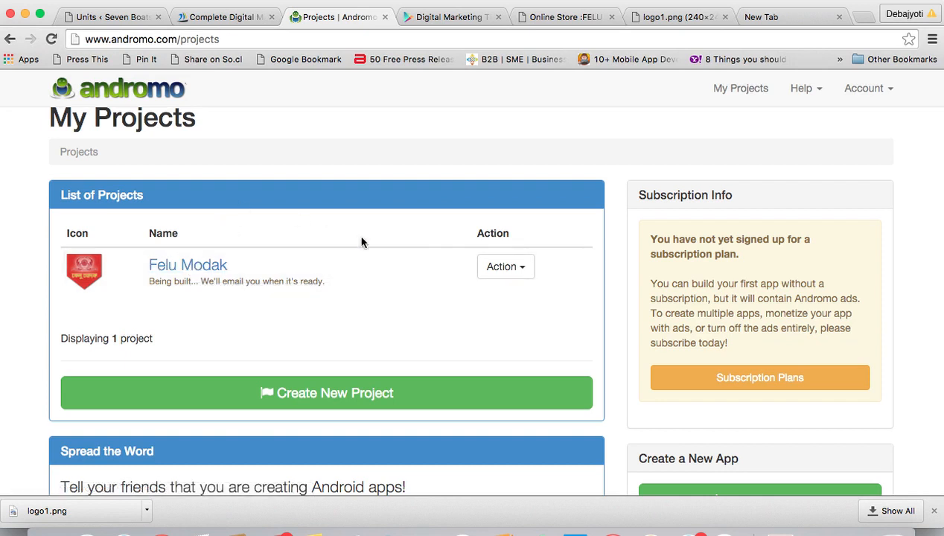
click(524, 270)
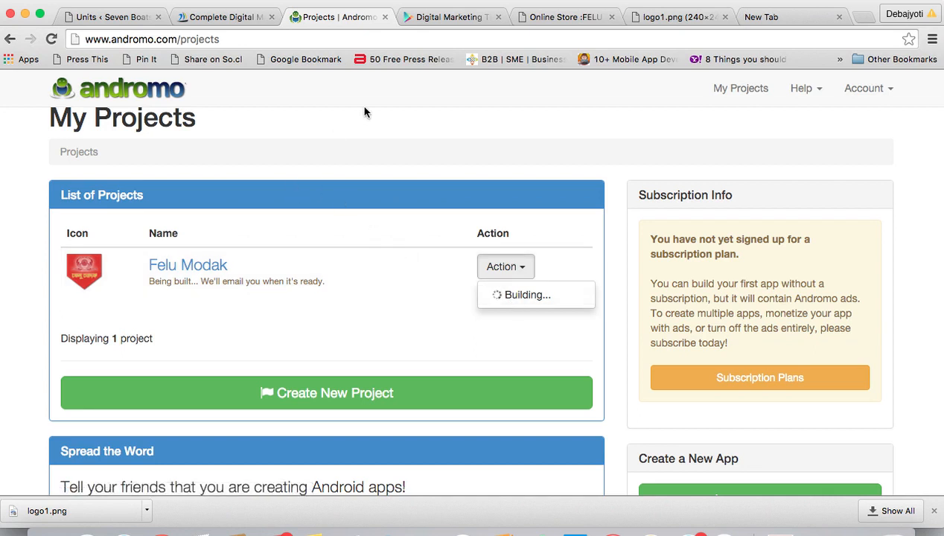
Find the Google Play Developer Console with the search "google play developer console" and open its form for adding a new application.
click(774, 16)
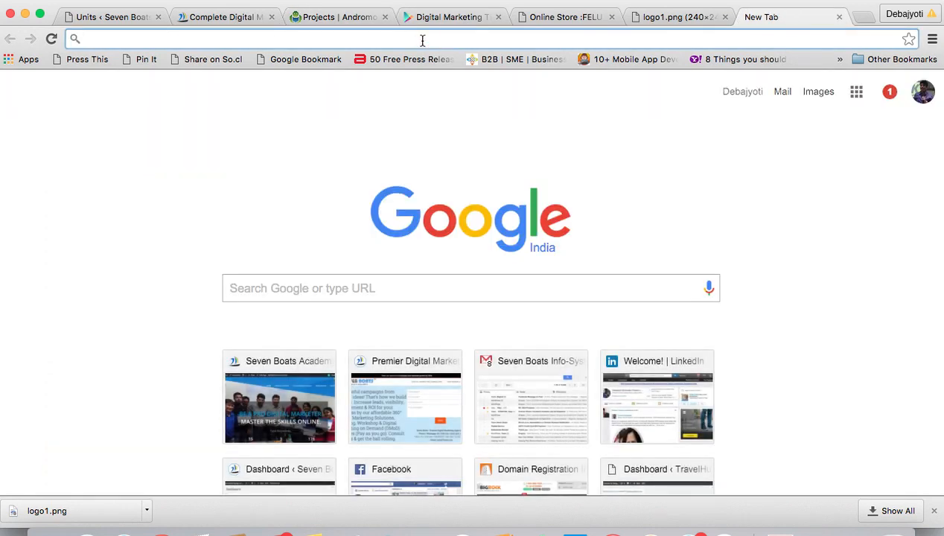
text(google)
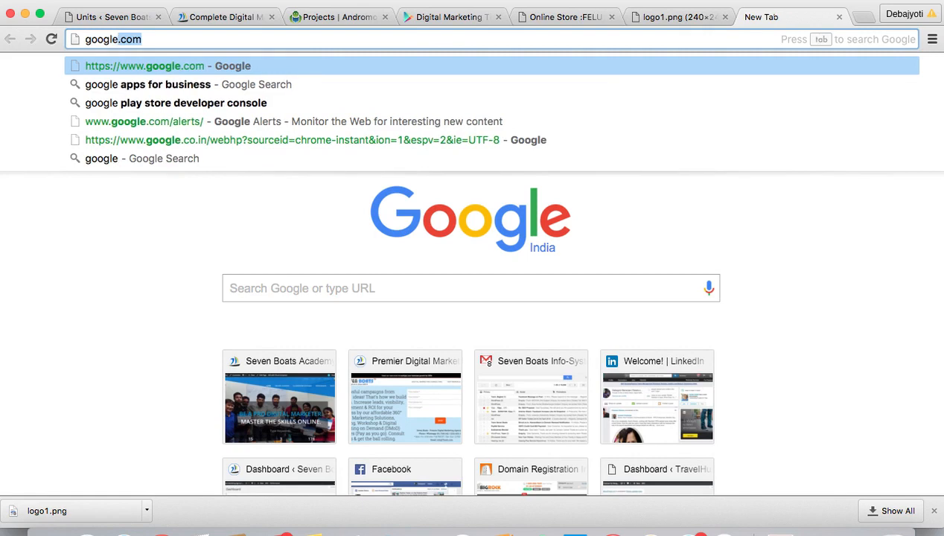
text( play deve)
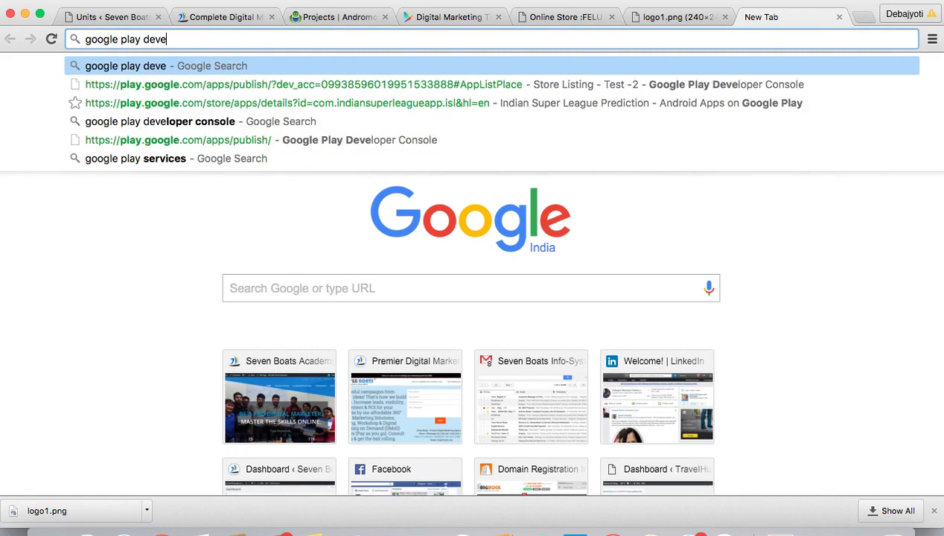
text(loper)
key(Return)
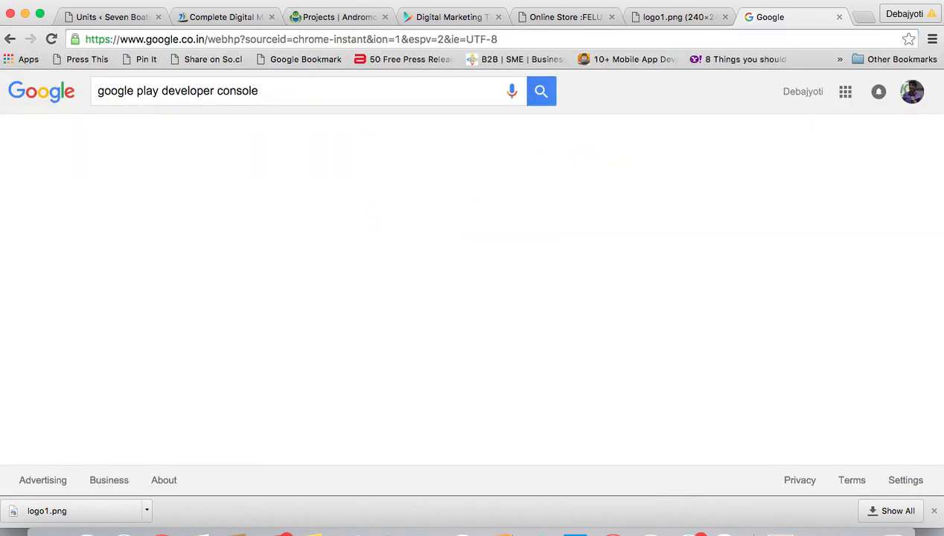
click(193, 207)
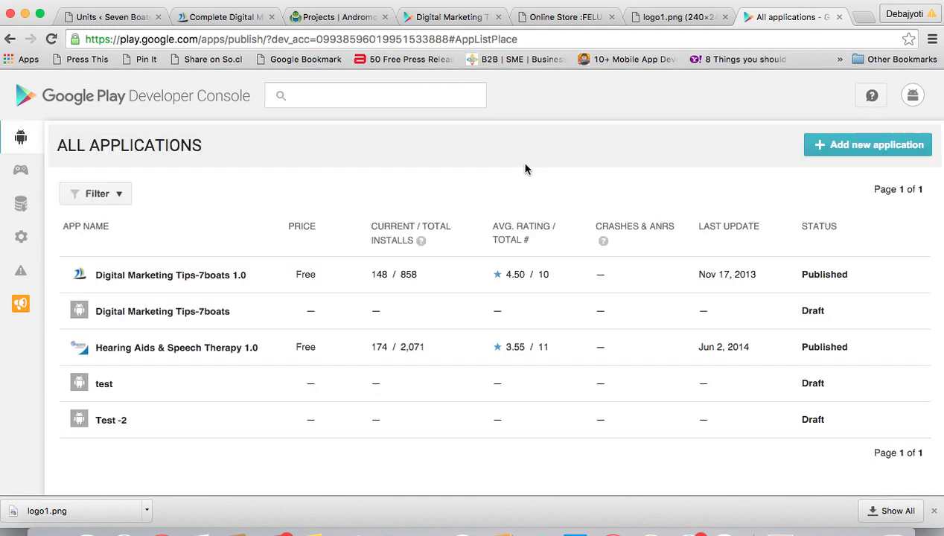
click(860, 145)
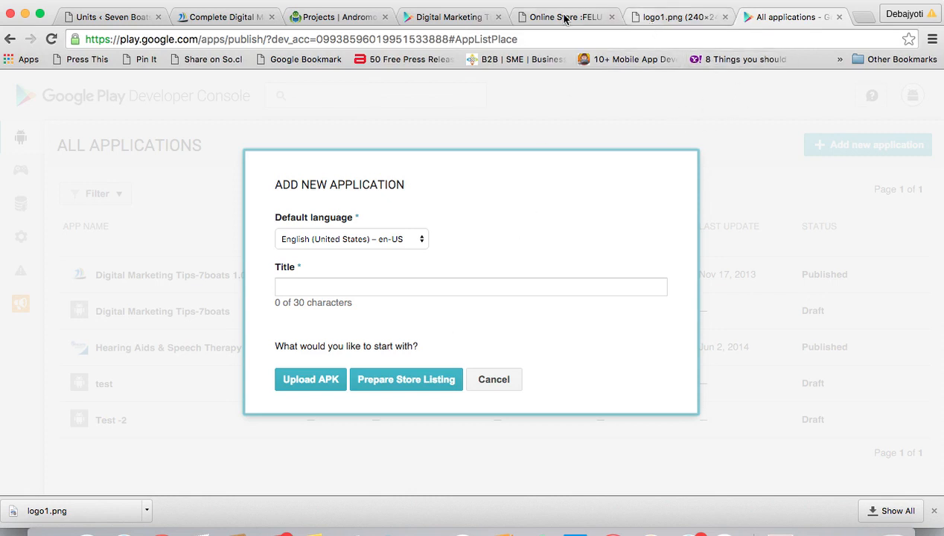
Return to the Andromo project list and recheck the Felu Modak app's build status.
click(319, 17)
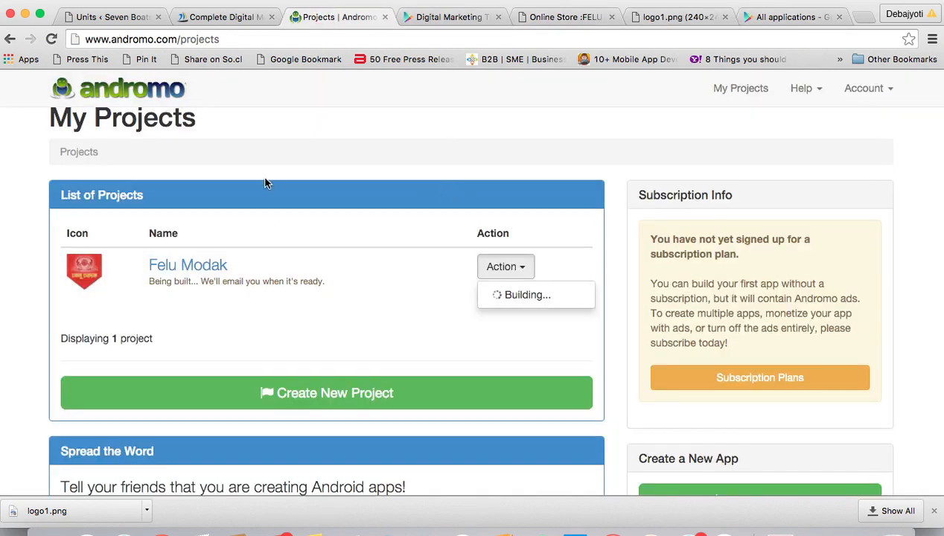
scroll(322, 245, up, 3)
scroll(321, 245, down, 10)
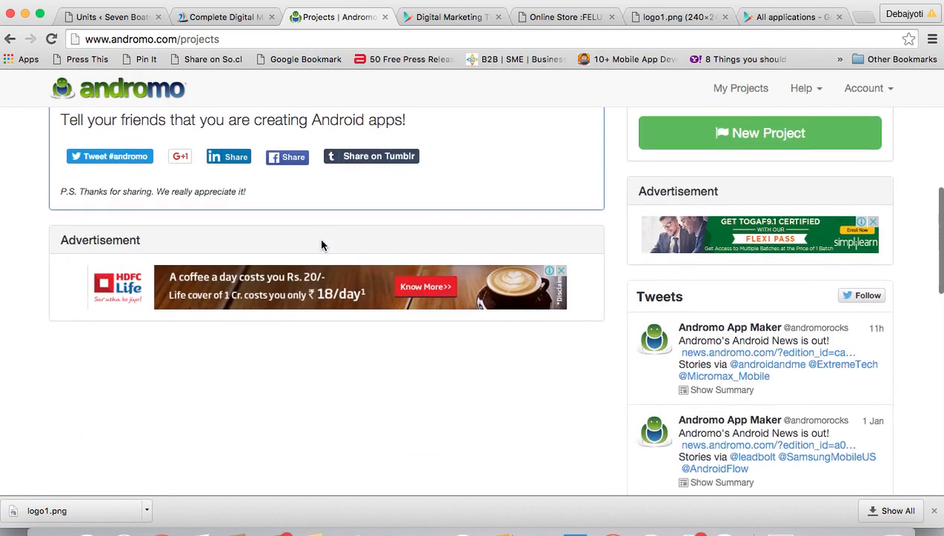
scroll(322, 245, up, 10)
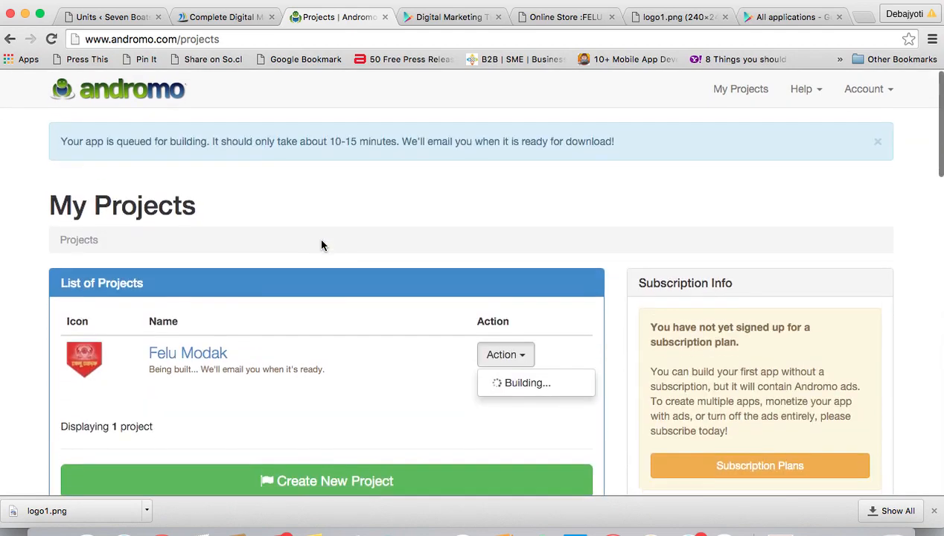